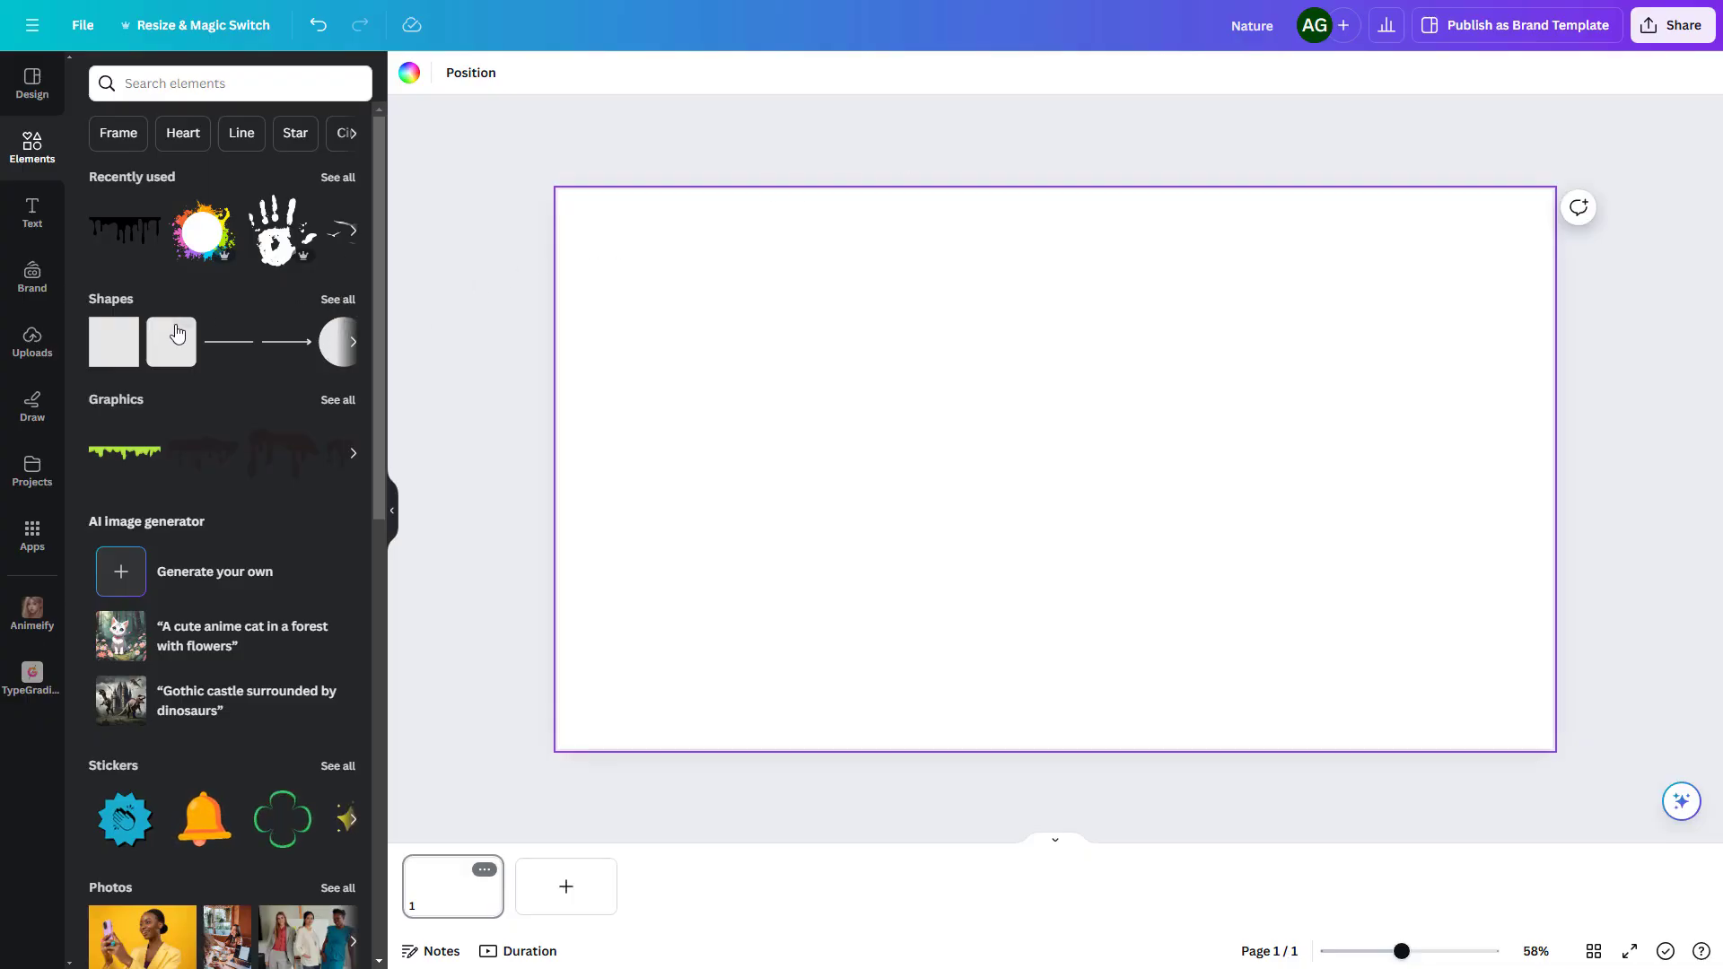
# Add a square shape to the blank page, enlarge it and centre it on the page
pyautogui.click(113, 350)
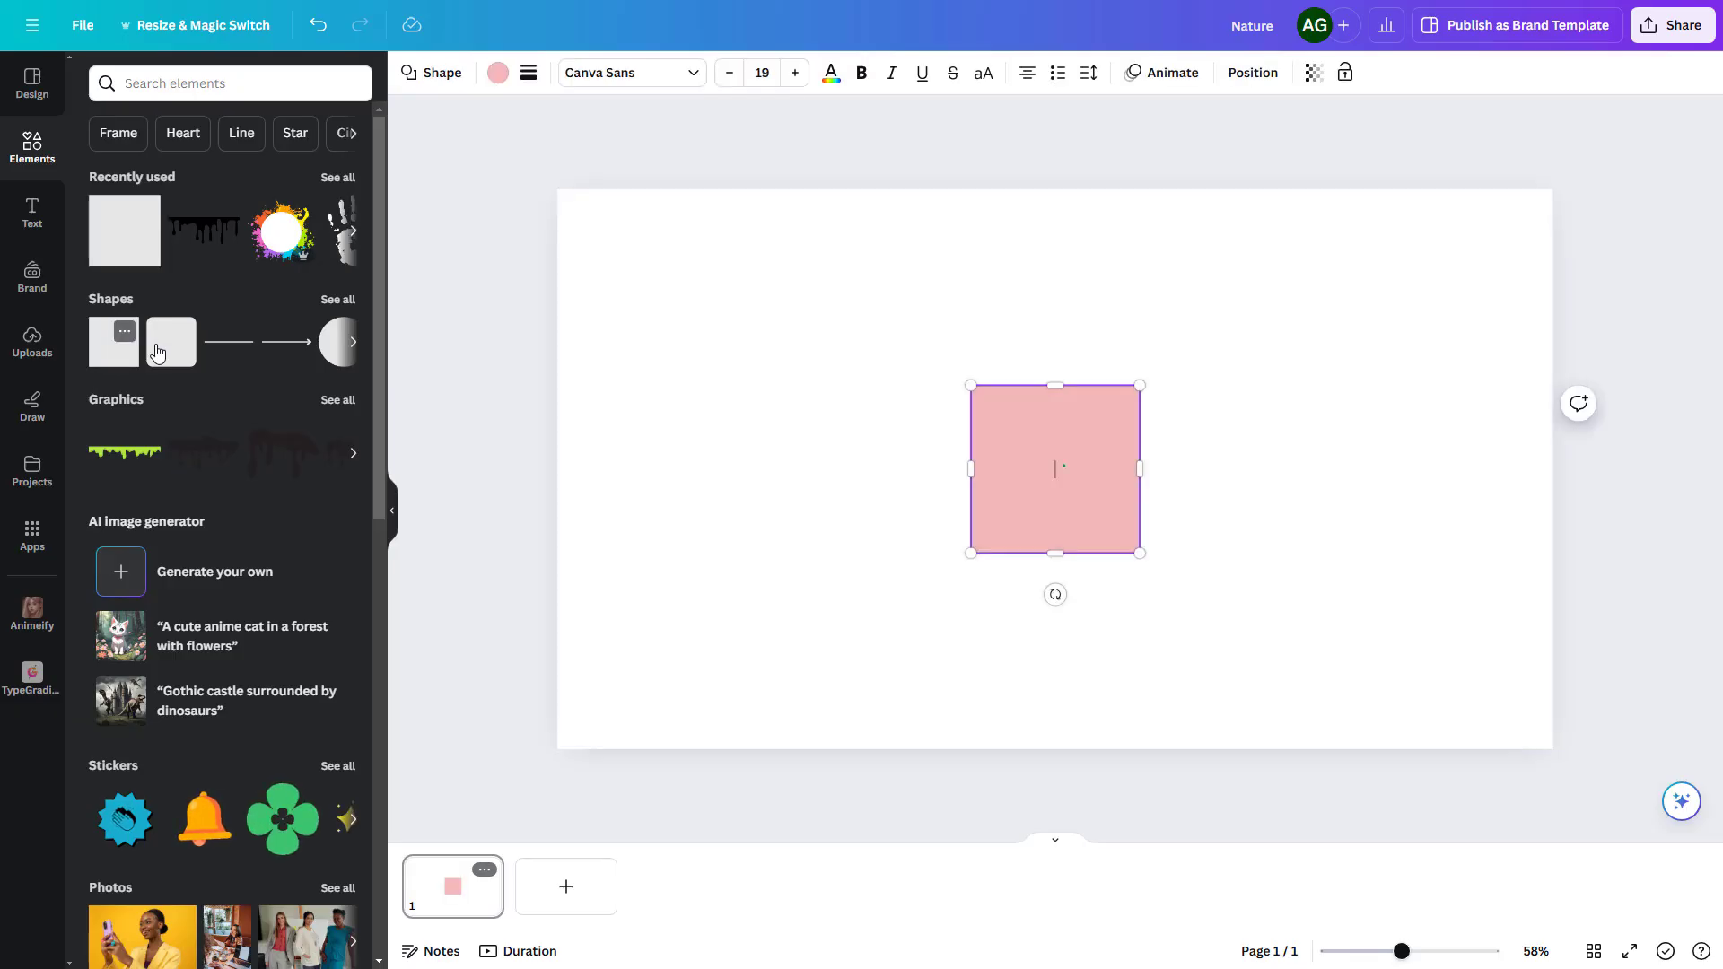
pyautogui.click(1201, 465)
pyautogui.click(1082, 473)
pyautogui.moveTo(1082, 473); pyautogui.dragTo(1036, 398)
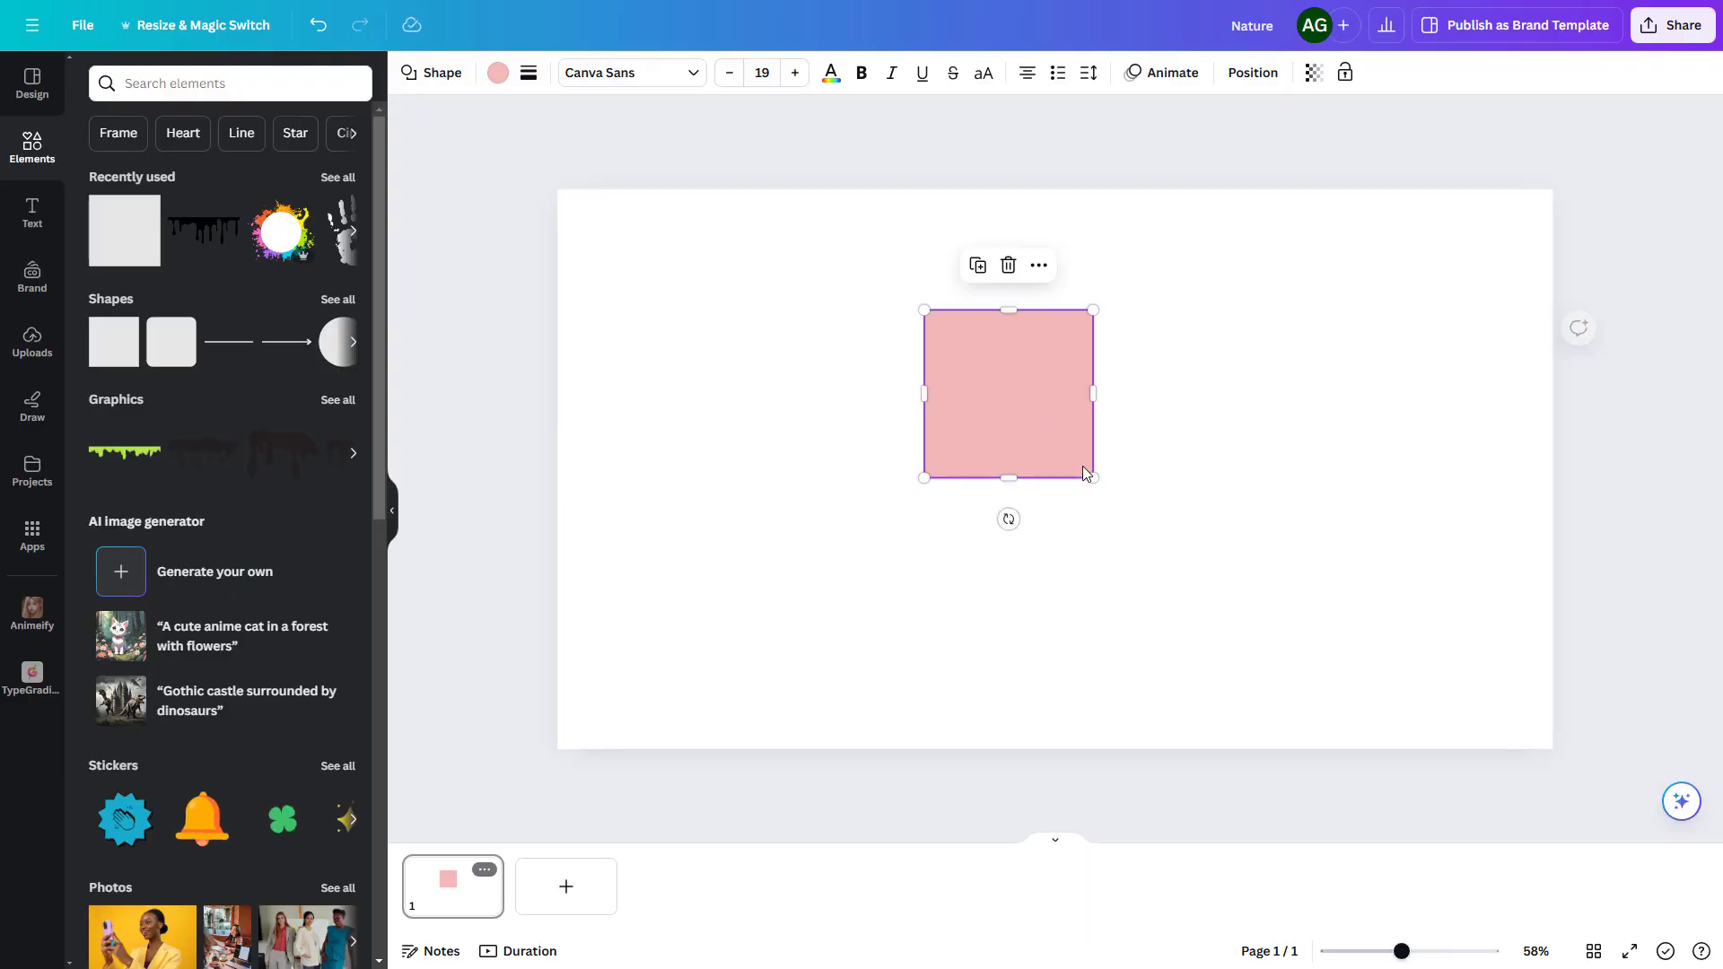
pyautogui.moveTo(1099, 482); pyautogui.dragTo(1167, 544)
pyautogui.moveTo(1061, 427); pyautogui.dragTo(1061, 460)
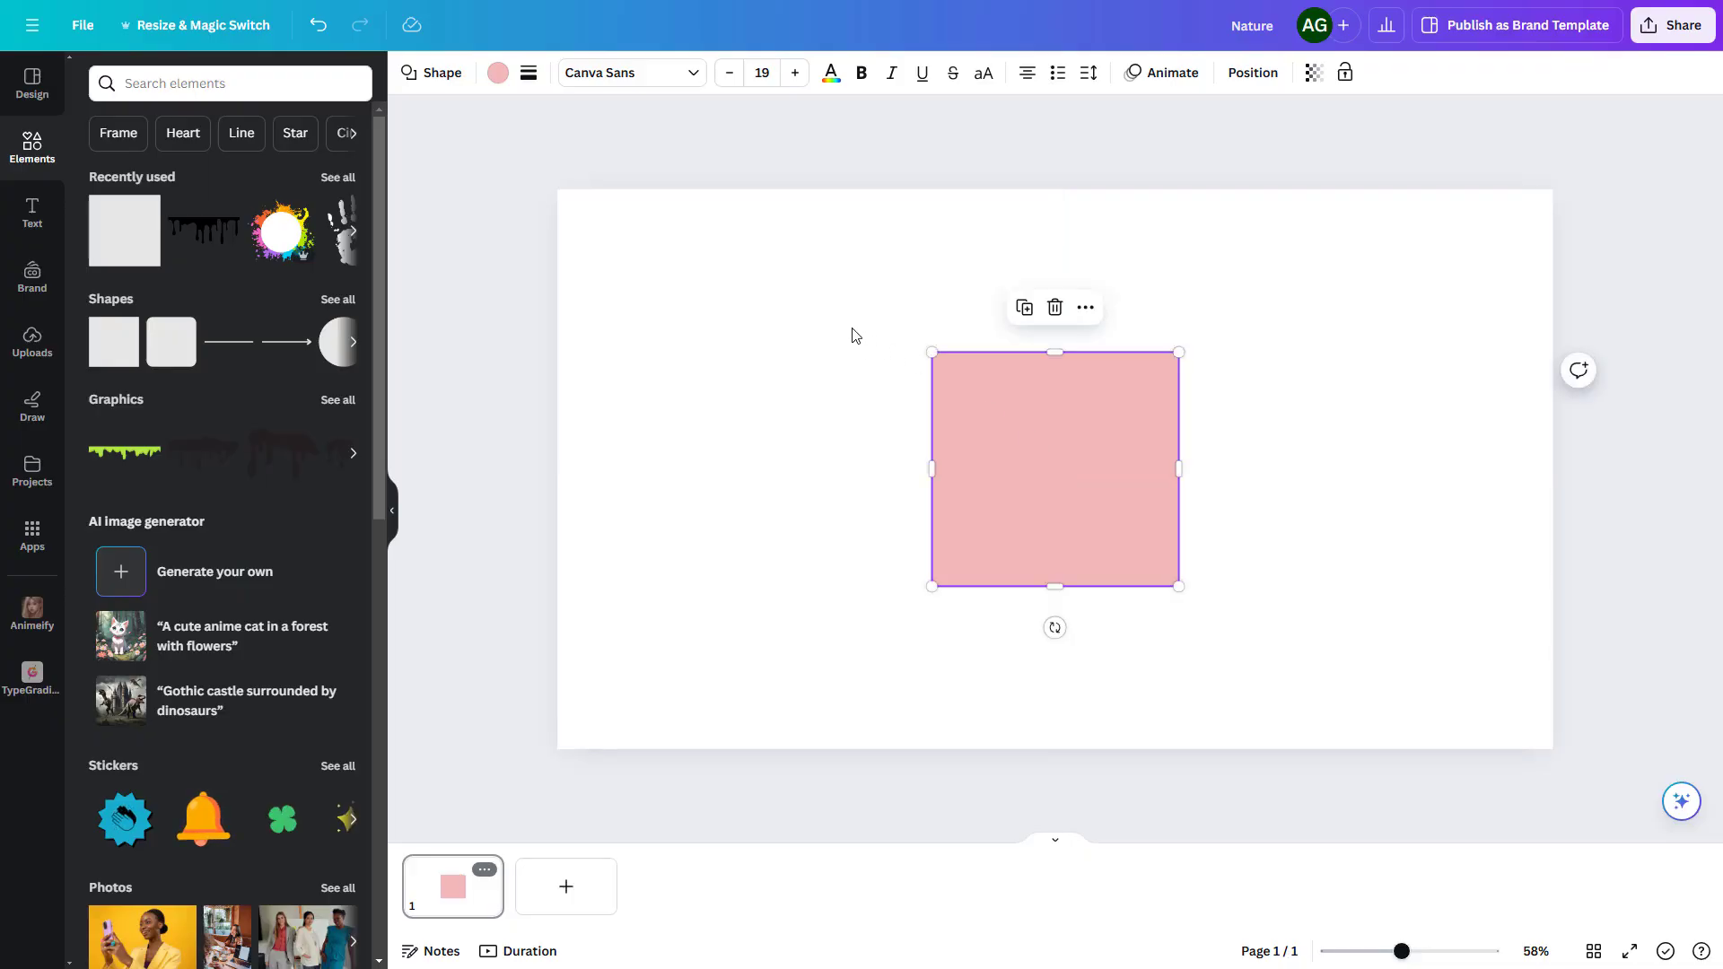
pyautogui.click(855, 336)
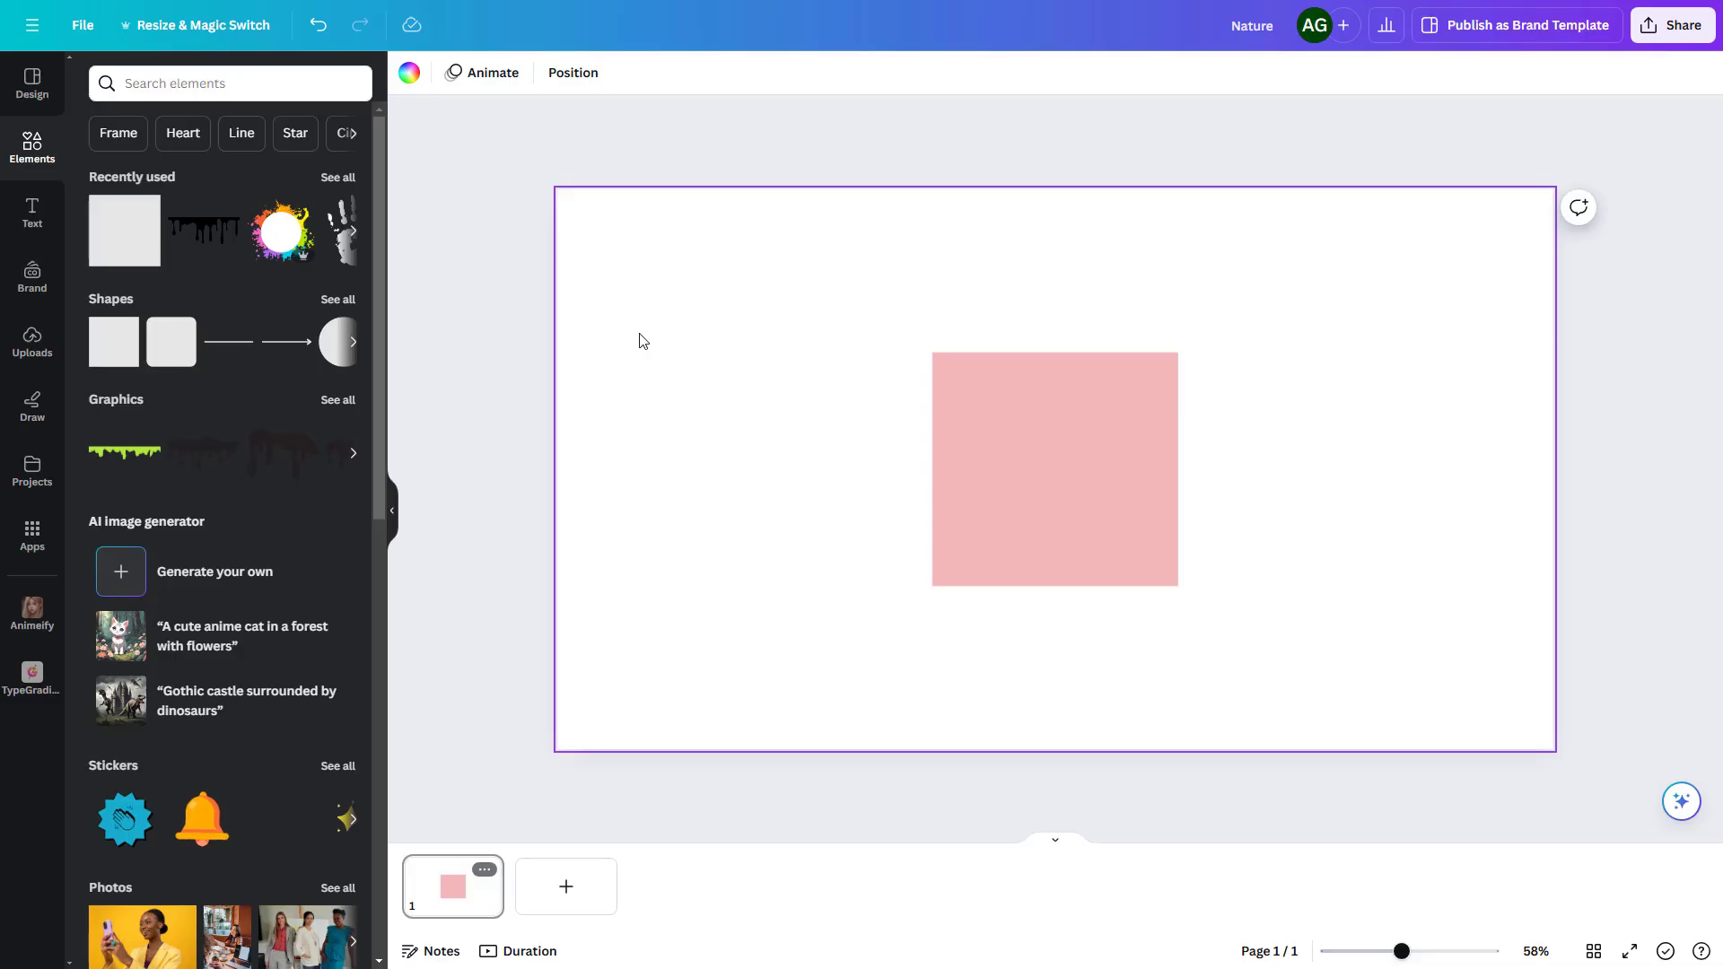
# Search the elements for "graffiti" and show all matching graphics
pyautogui.click(164, 86)
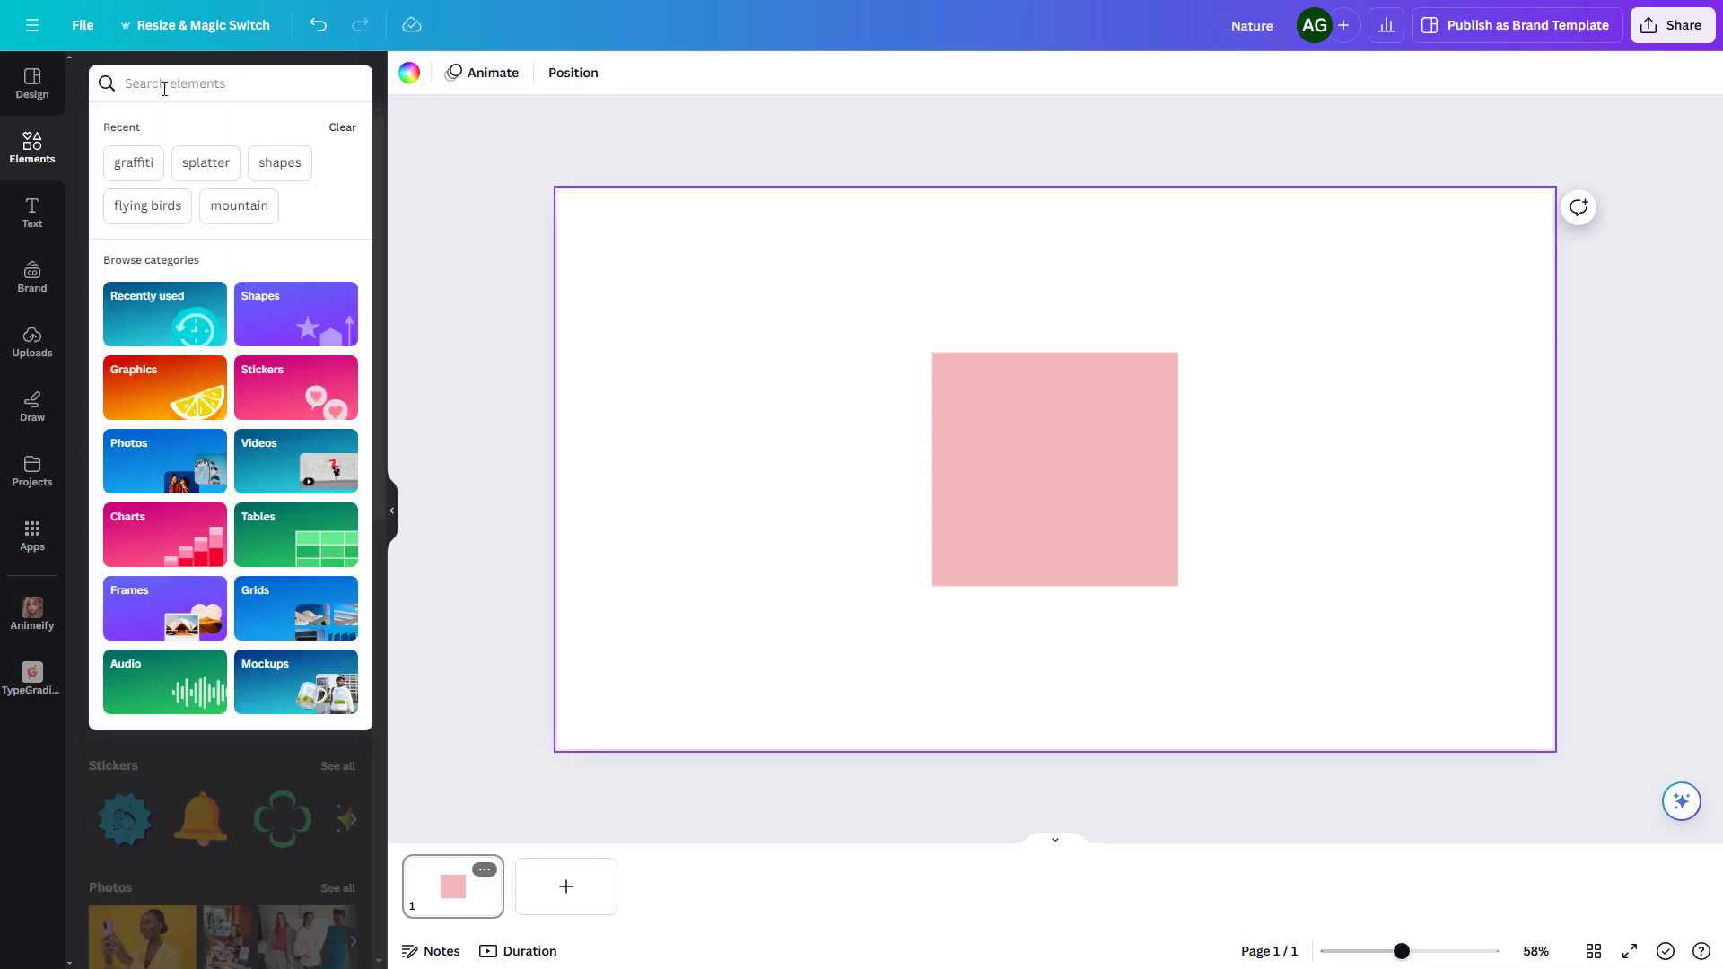
pyautogui.write('gr')
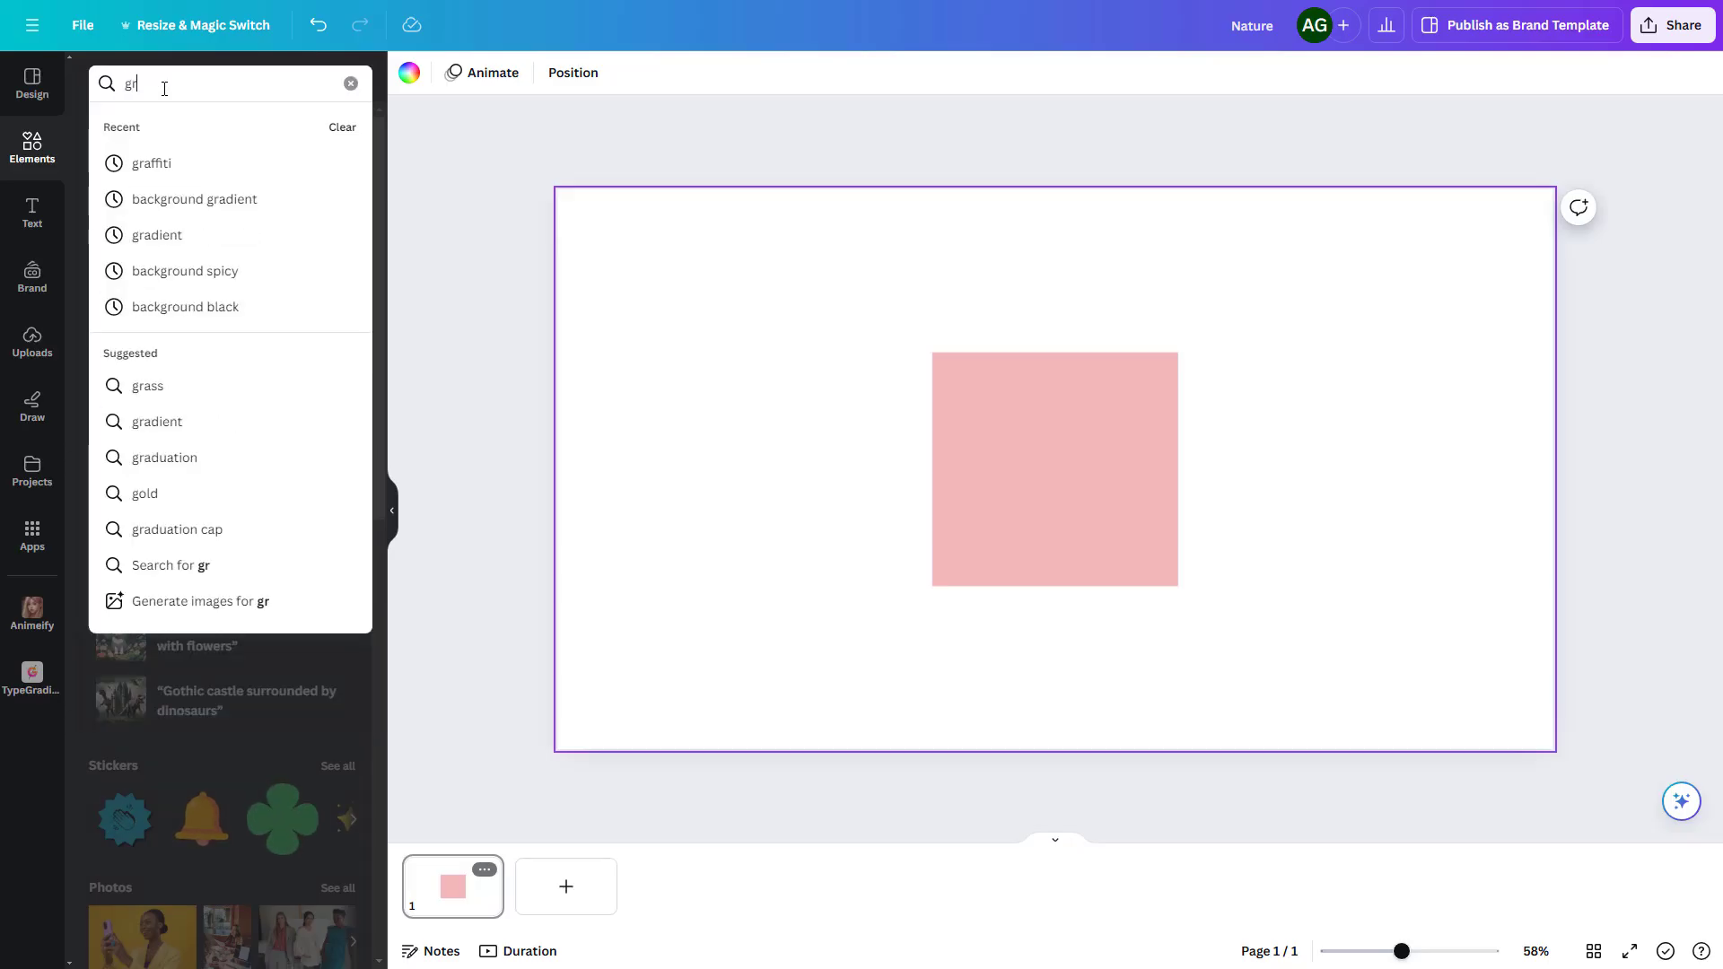
pyautogui.click(160, 163)
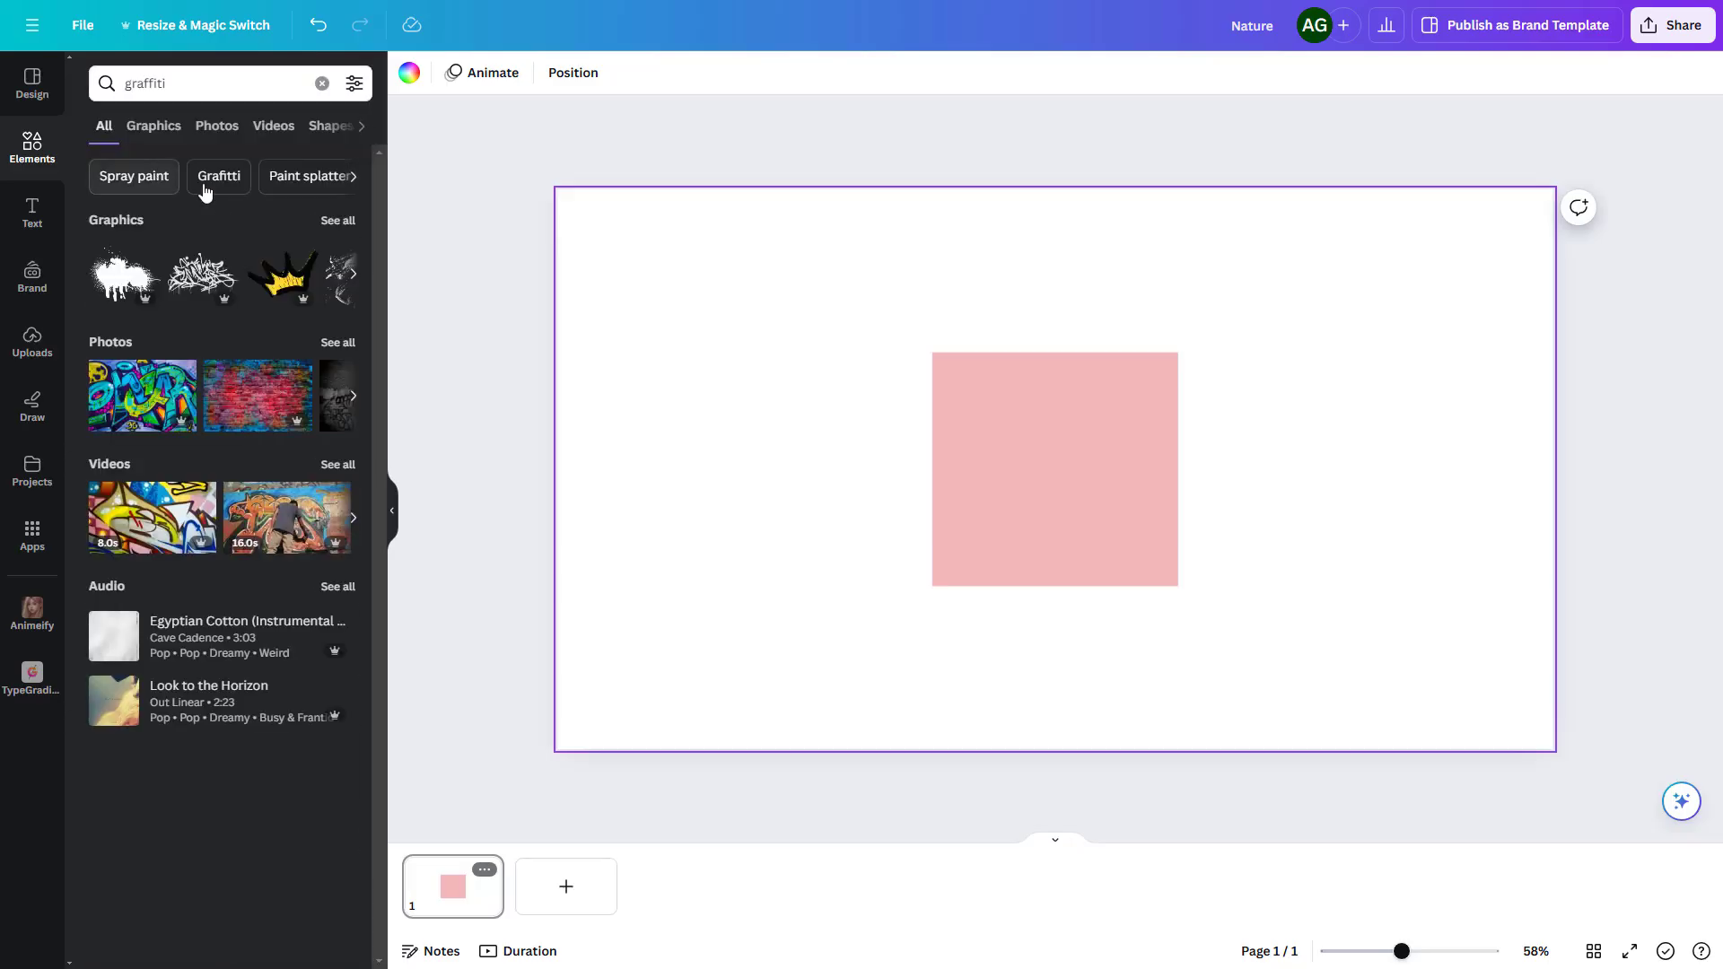
pyautogui.click(339, 221)
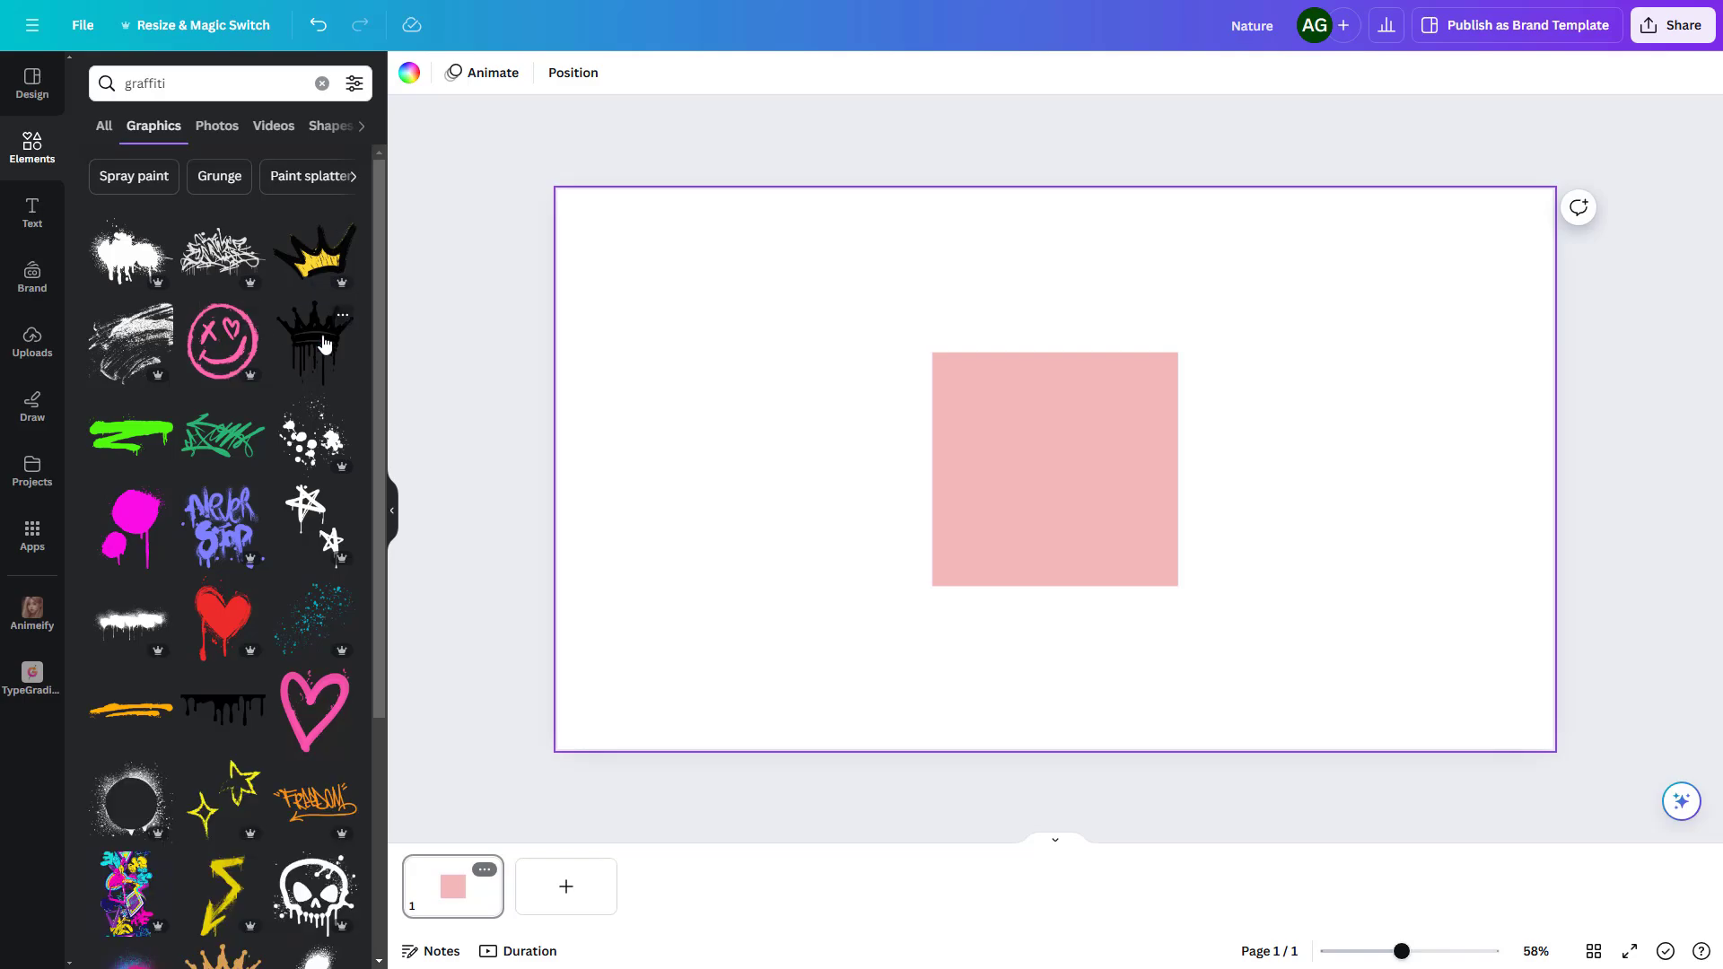
# Add the black dripping crown graphic and arrange it above the black square, moving the square lower
pyautogui.scroll(-4, 325, 343)
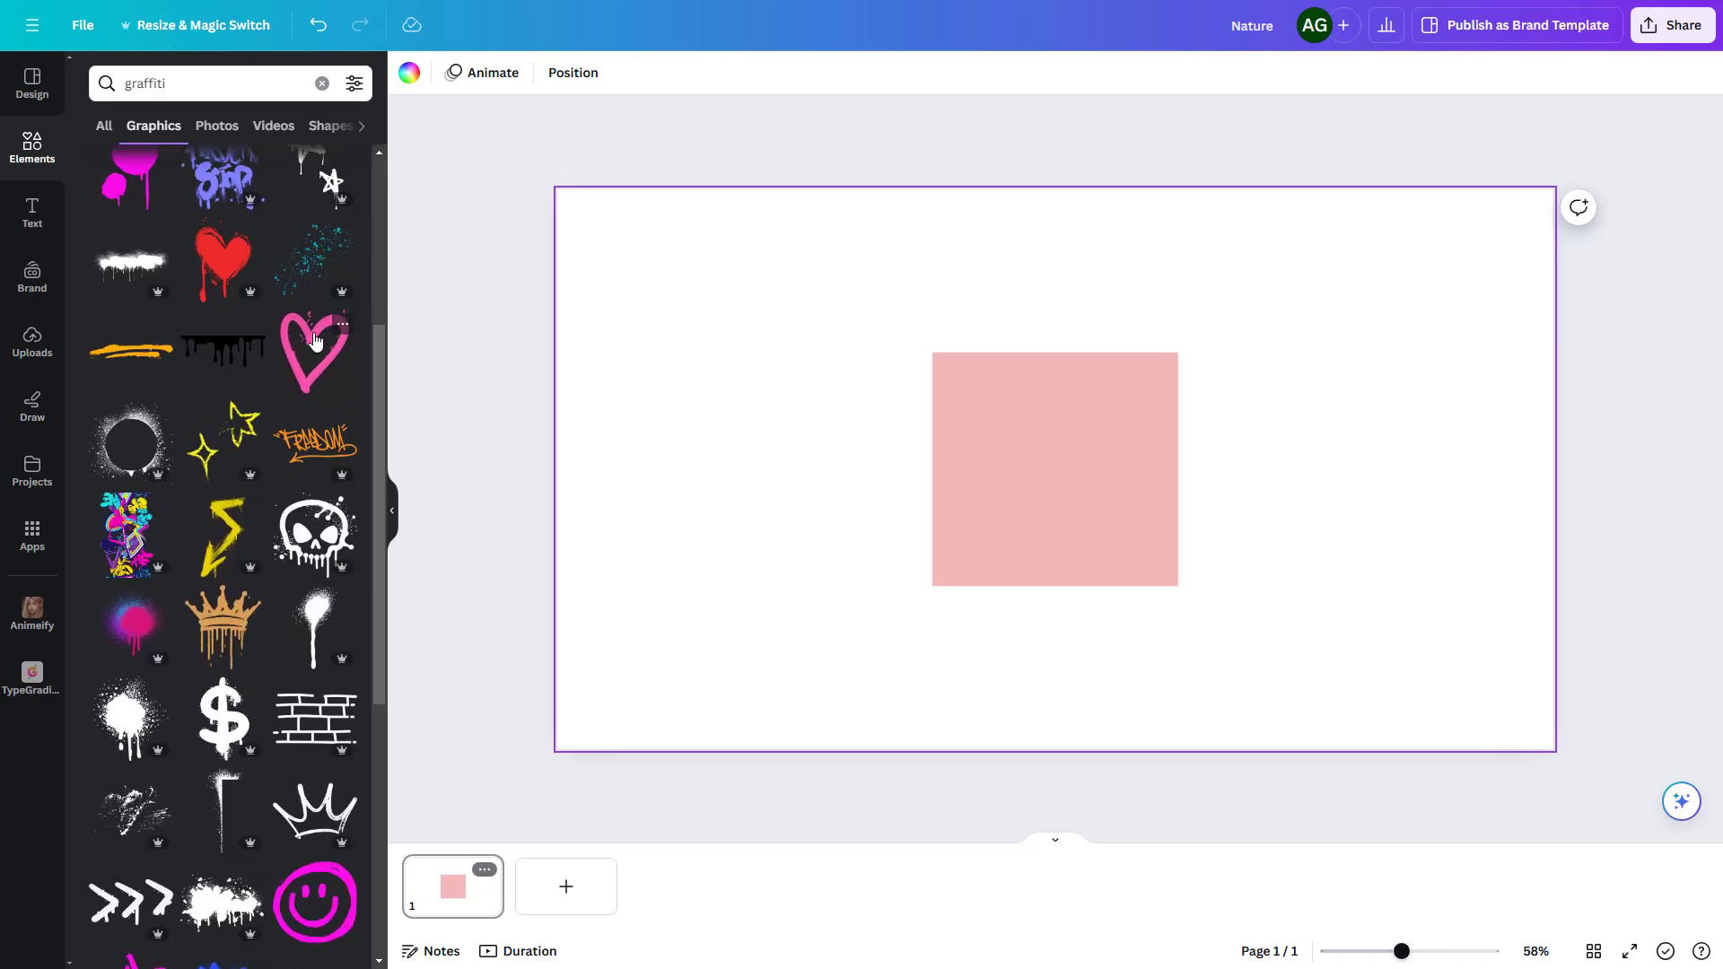
pyautogui.scroll(-3, 314, 339)
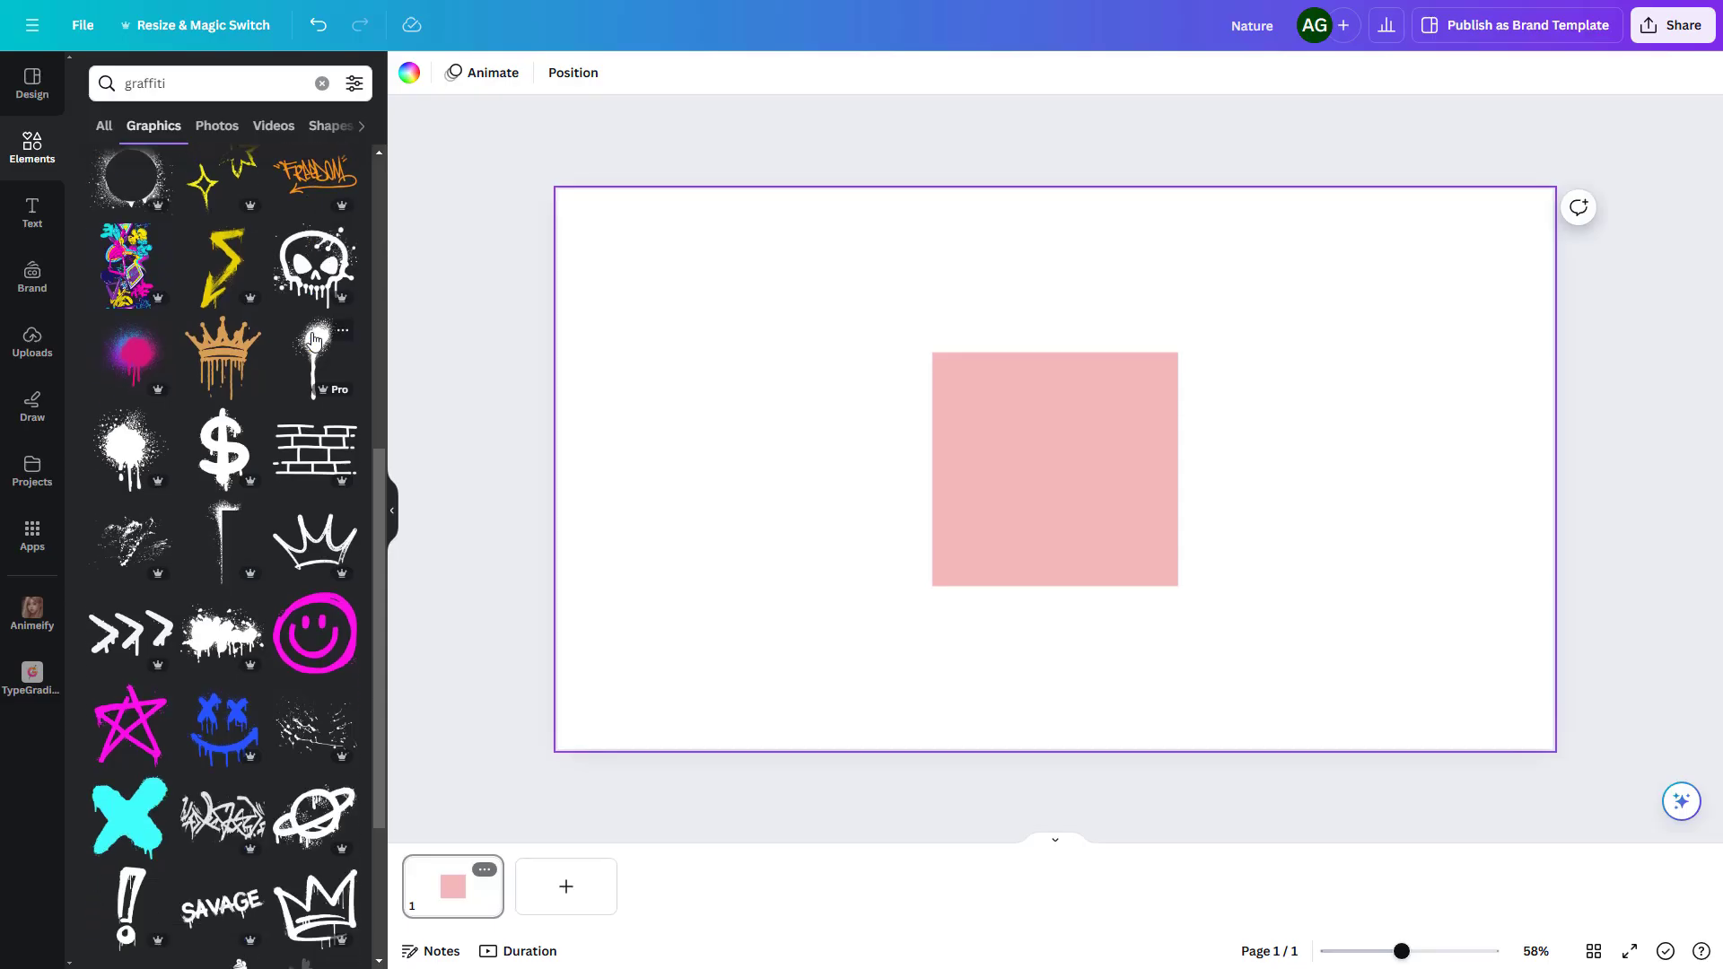
pyautogui.scroll(-1, 313, 339)
pyautogui.scroll(-5, 306, 335)
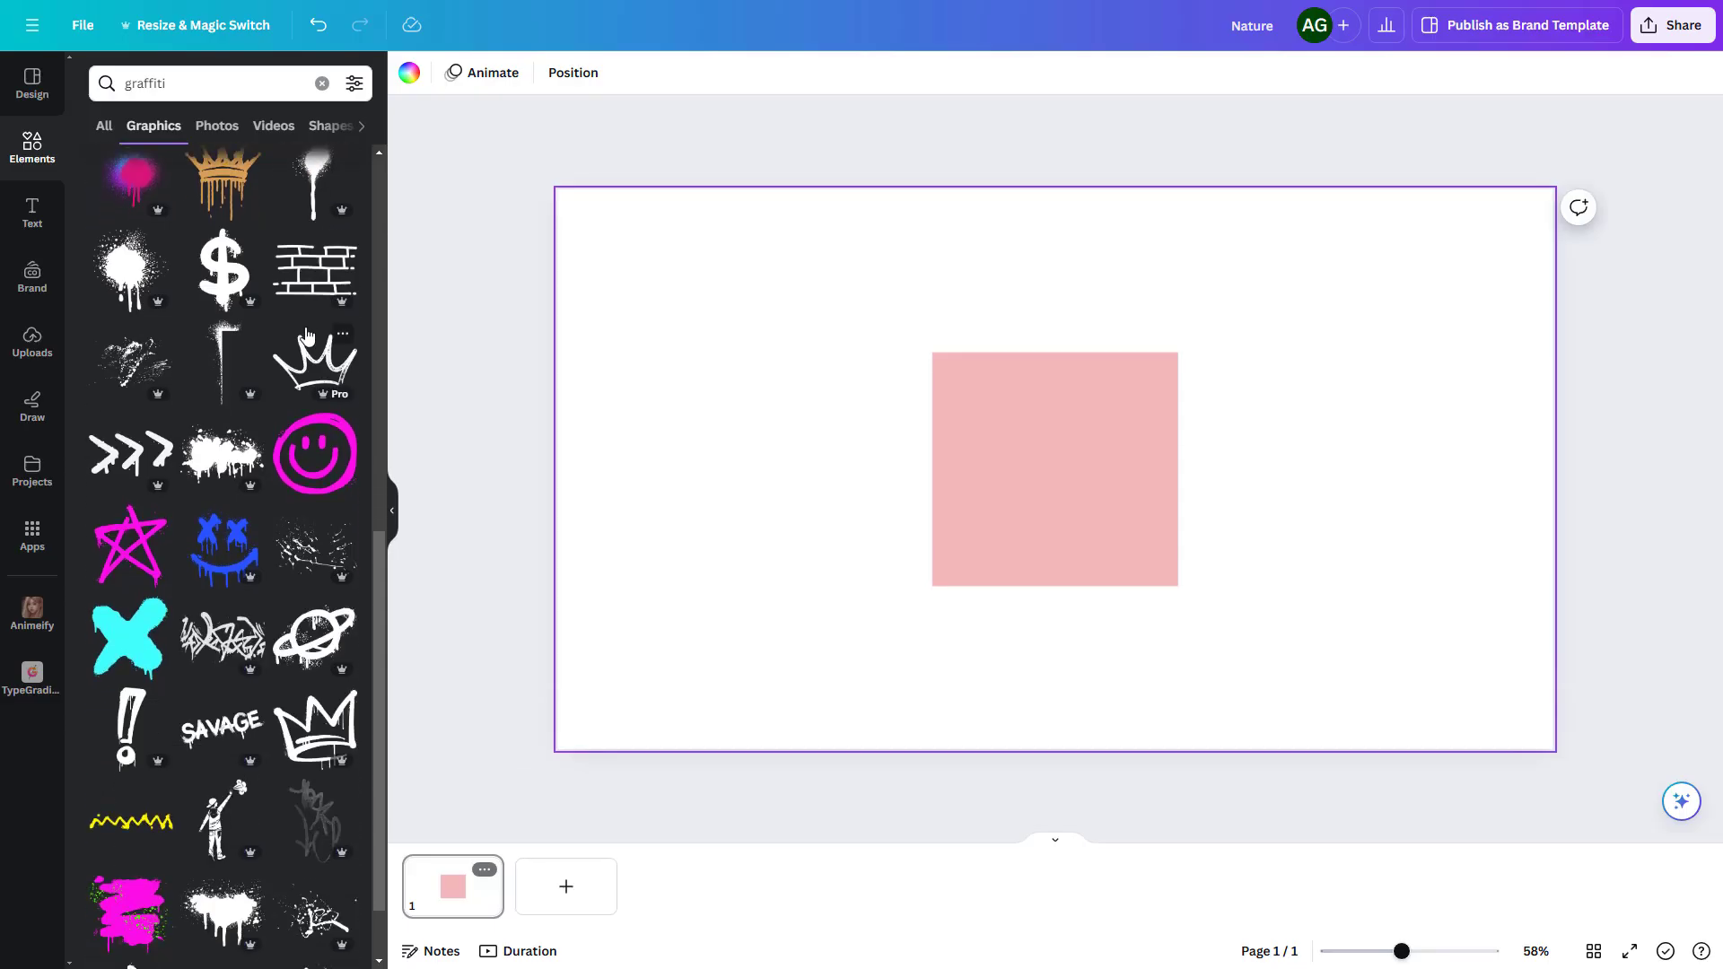
pyautogui.scroll(-6, 306, 336)
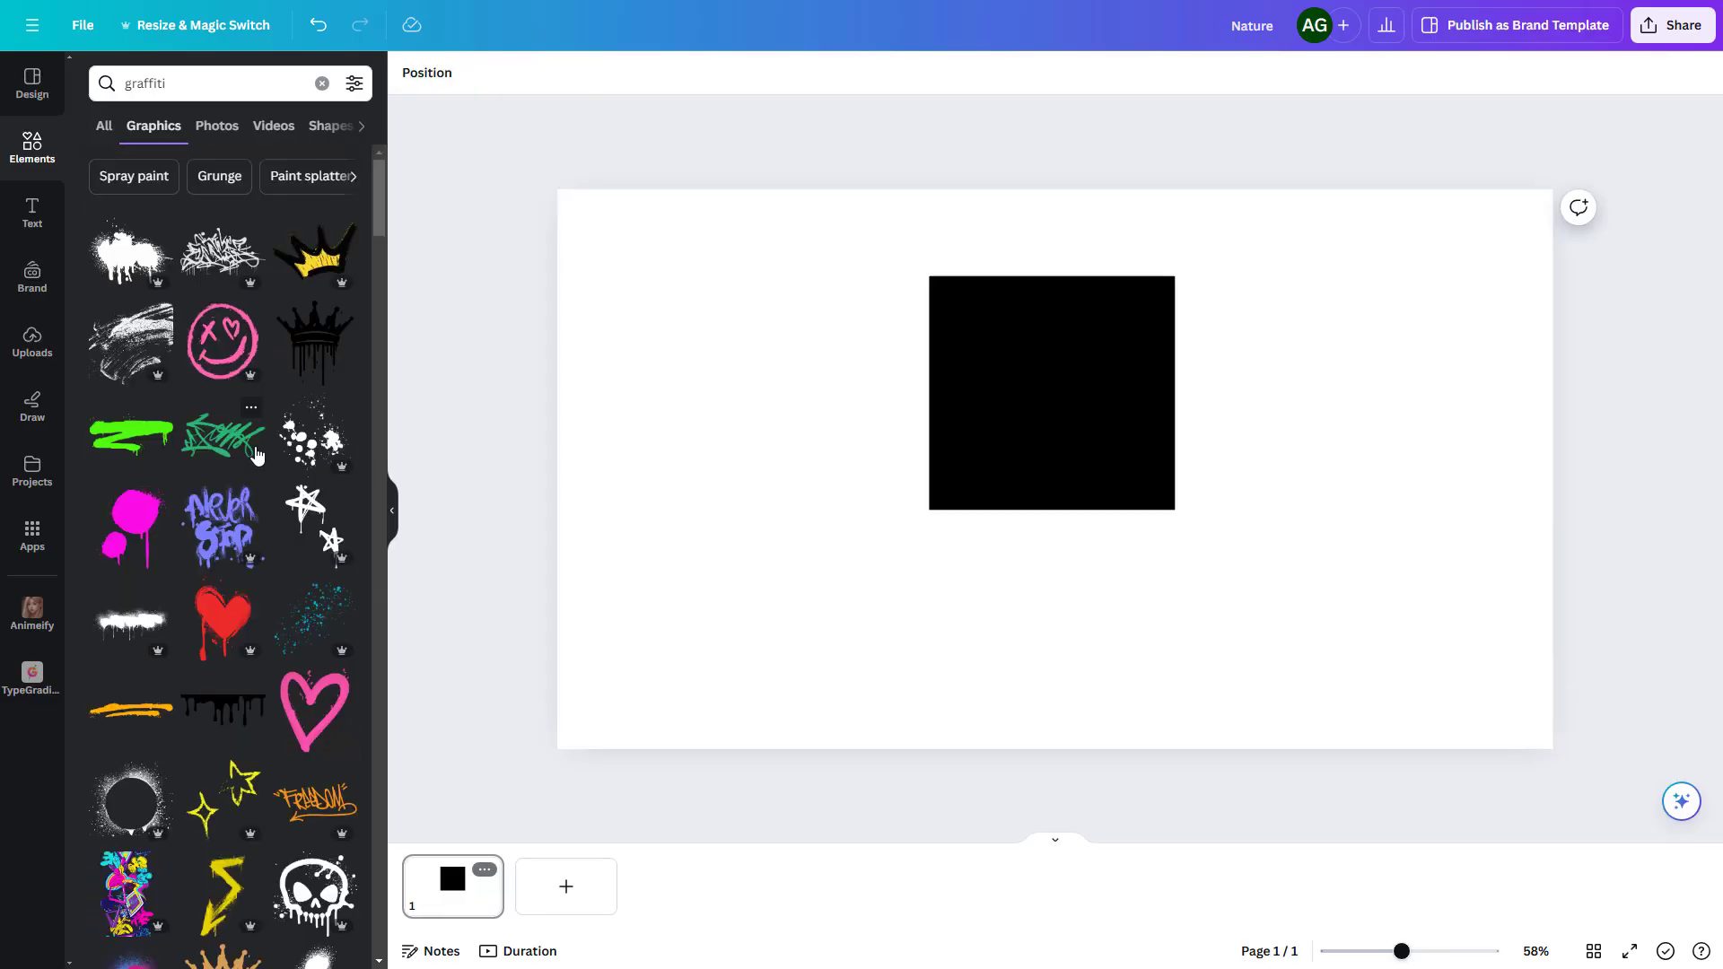
pyautogui.scroll(-1, 256, 455)
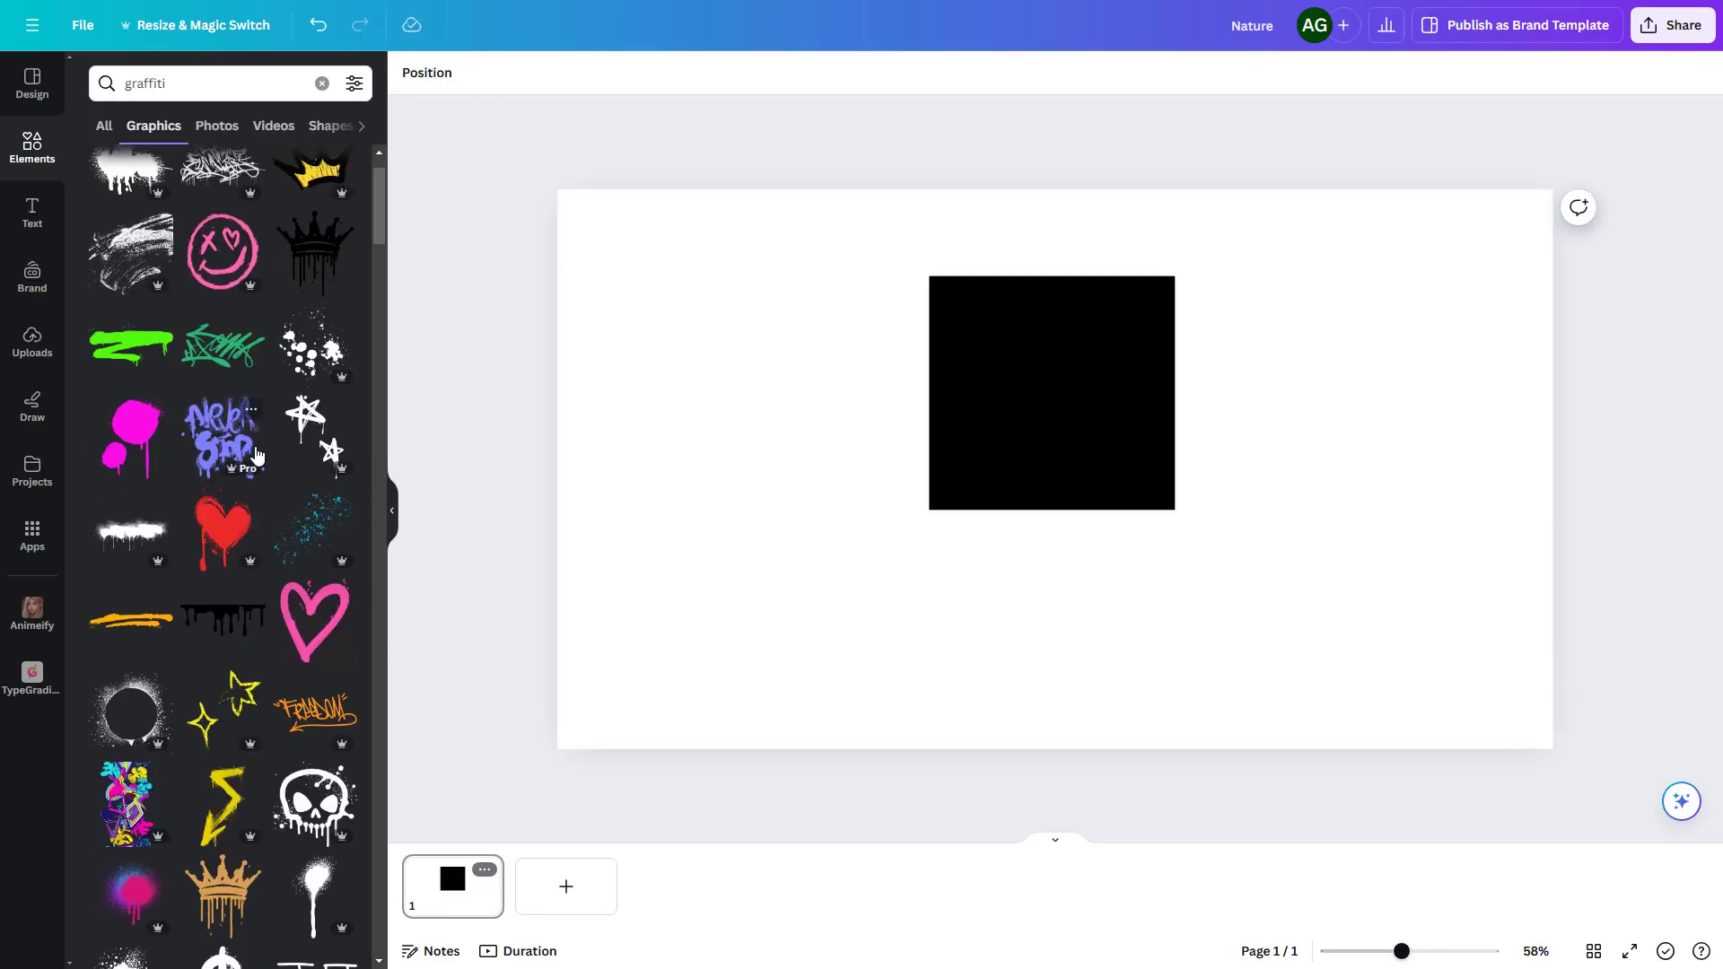
pyautogui.click(321, 261)
pyautogui.moveTo(1040, 456); pyautogui.dragTo(1041, 292)
pyautogui.moveTo(1052, 457); pyautogui.dragTo(1055, 550)
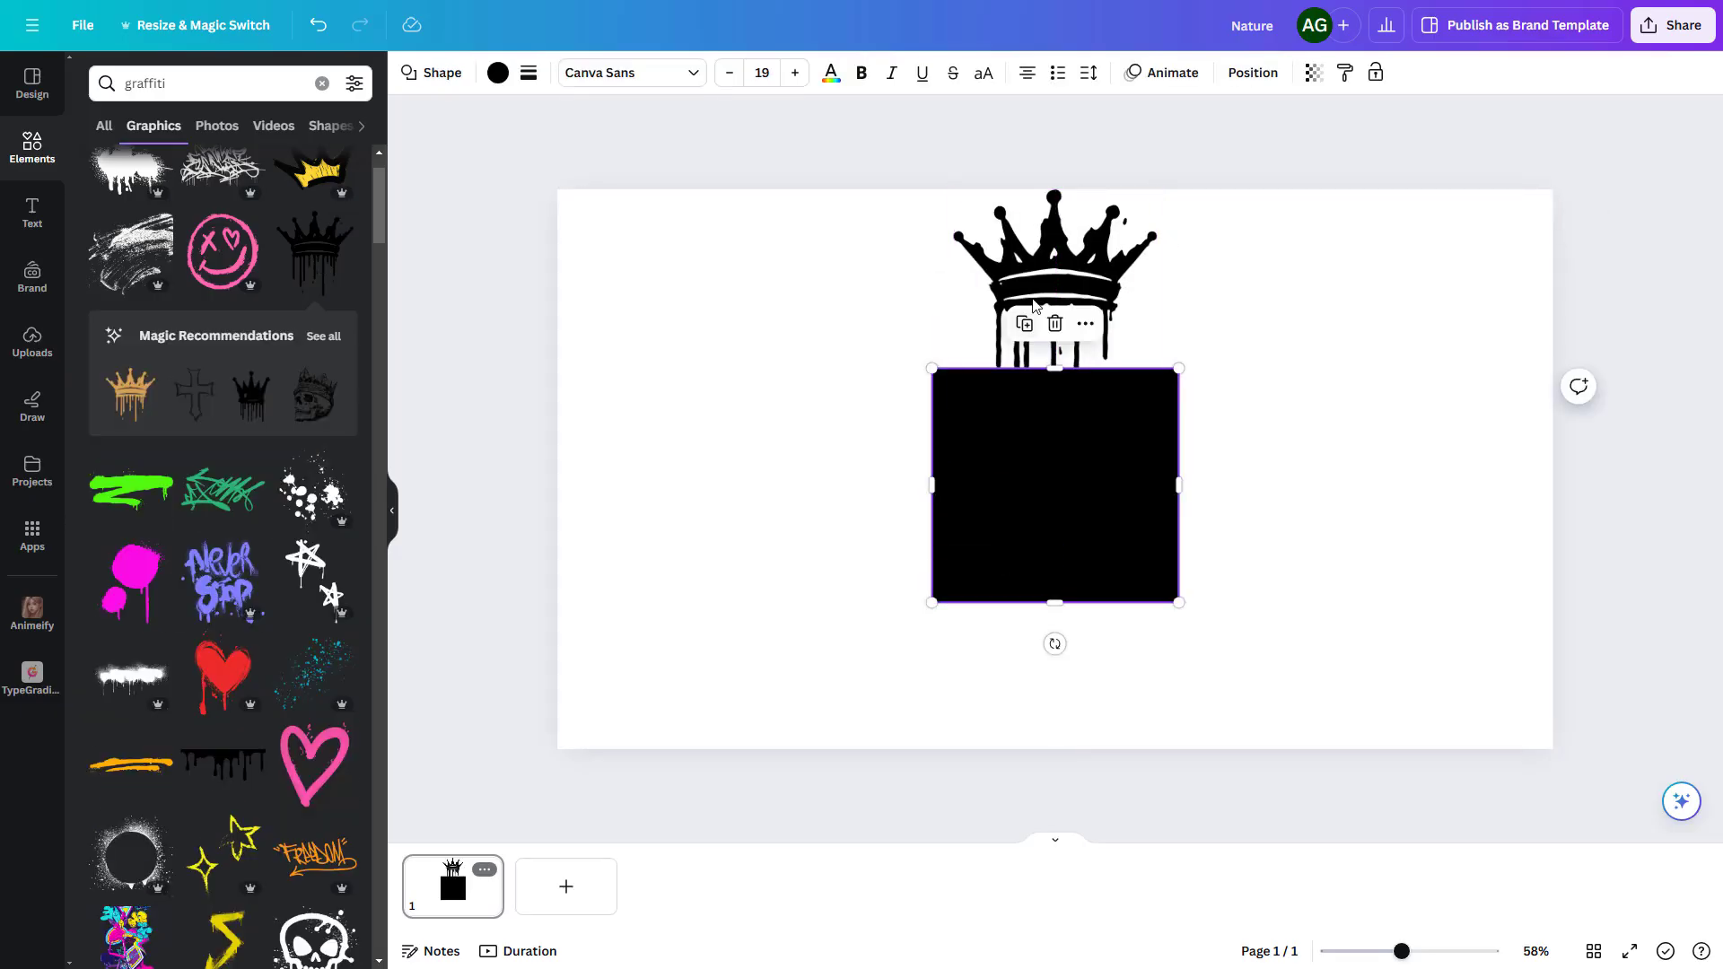
# Enlarge the crown until it is wider than the square and position its drips over the square's upper edge
pyautogui.moveTo(1032, 296); pyautogui.dragTo(971, 359)
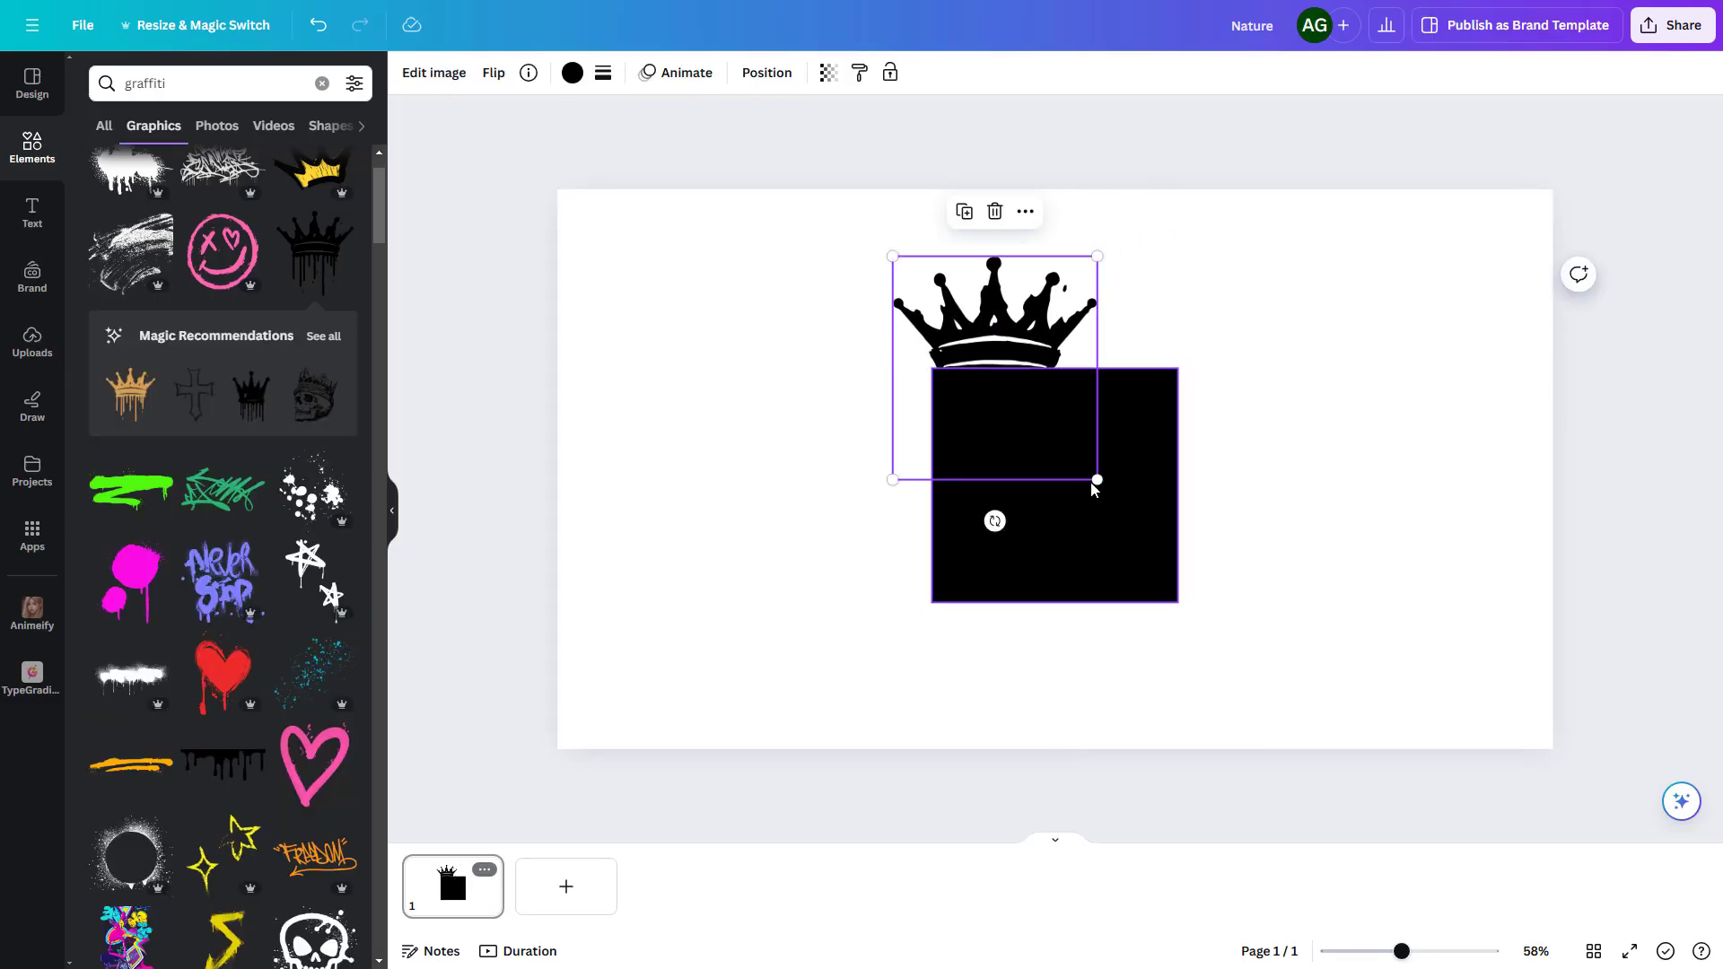
pyautogui.moveTo(1095, 483); pyautogui.dragTo(1188, 571)
pyautogui.moveTo(1027, 526); pyautogui.dragTo(1042, 481)
pyautogui.moveTo(904, 522); pyautogui.dragTo(877, 565)
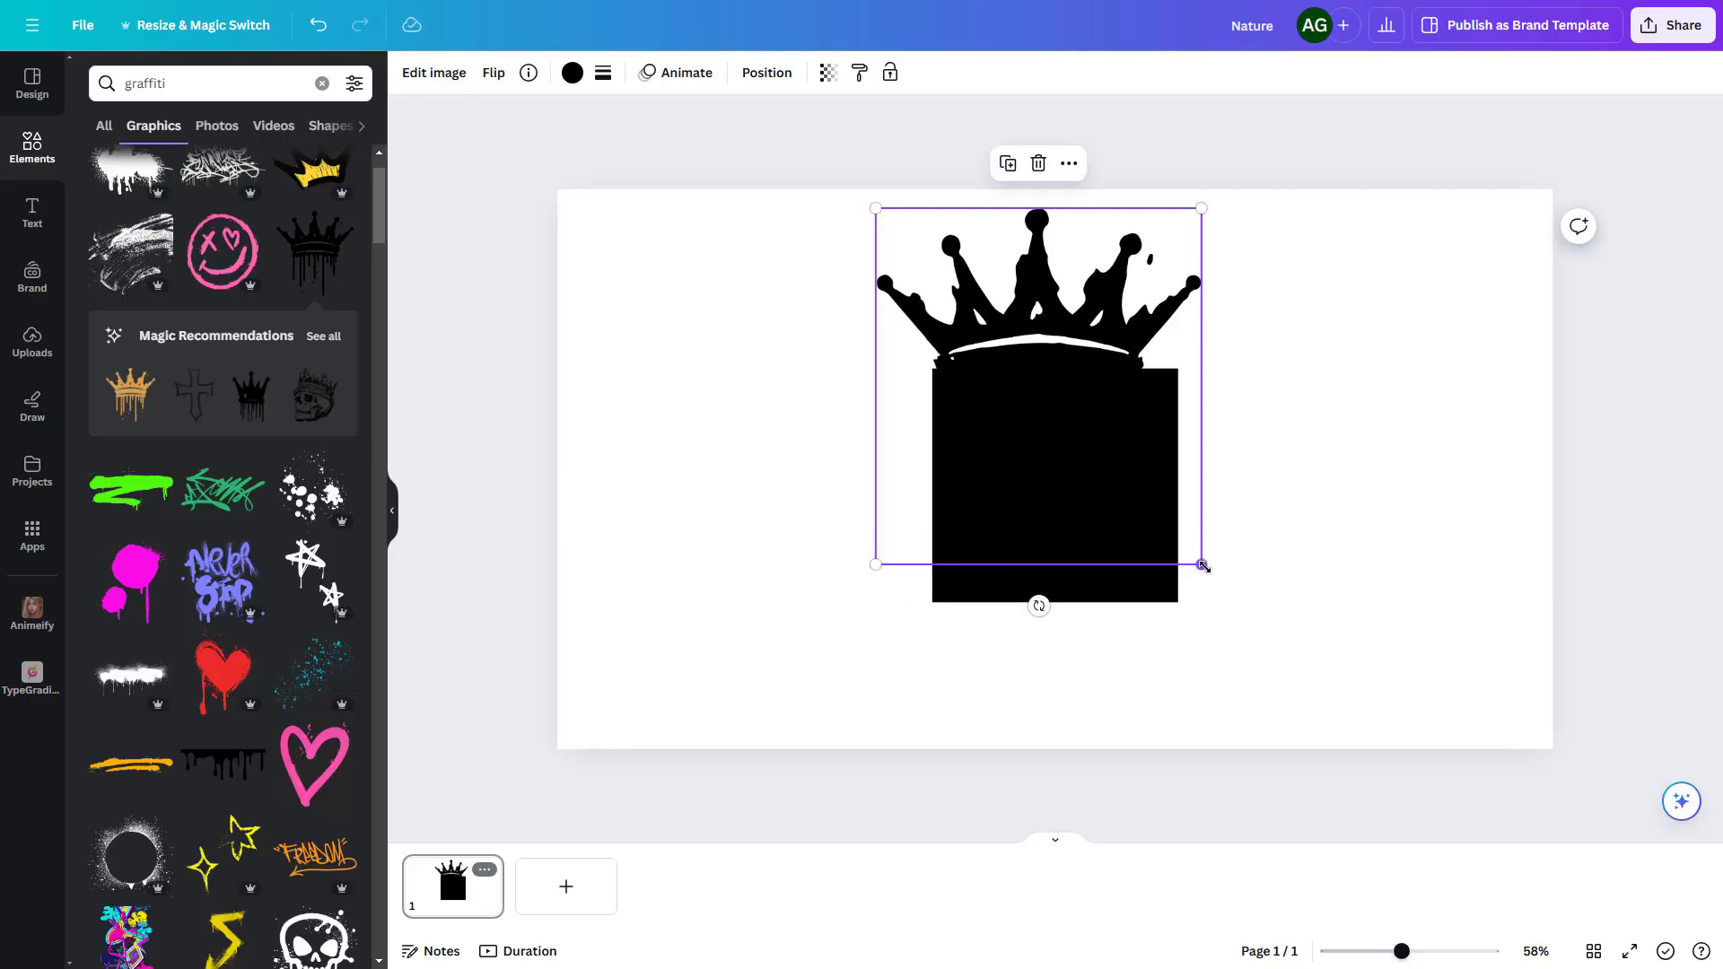
pyautogui.moveTo(1199, 565); pyautogui.dragTo(1238, 577)
pyautogui.moveTo(1117, 562); pyautogui.dragTo(1115, 527)
# Move the crown and the square together to a lower position on the page
pyautogui.click(1377, 459)
pyautogui.moveTo(1354, 658); pyautogui.dragTo(932, 244)
pyautogui.moveTo(1077, 302); pyautogui.dragTo(1069, 392)
pyautogui.click(476, 489)
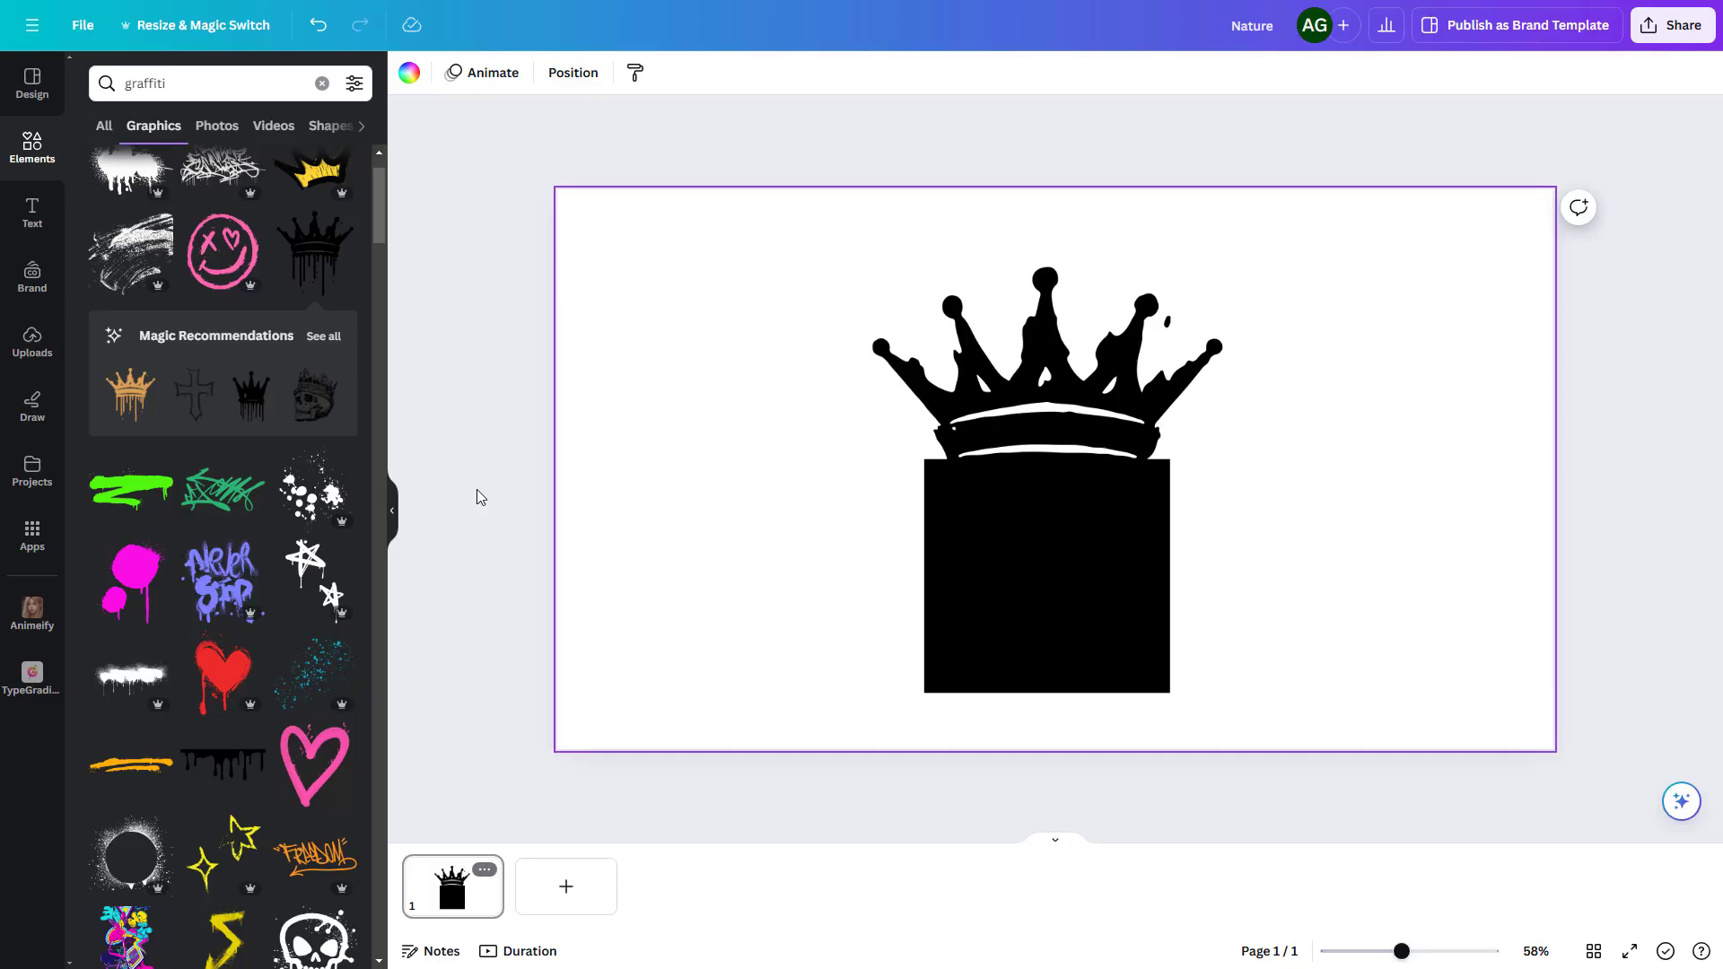
# Add the horizontal dripping spray-paint graphic, resize it to the square's width and place it along the square's lower edge
pyautogui.click(130, 675)
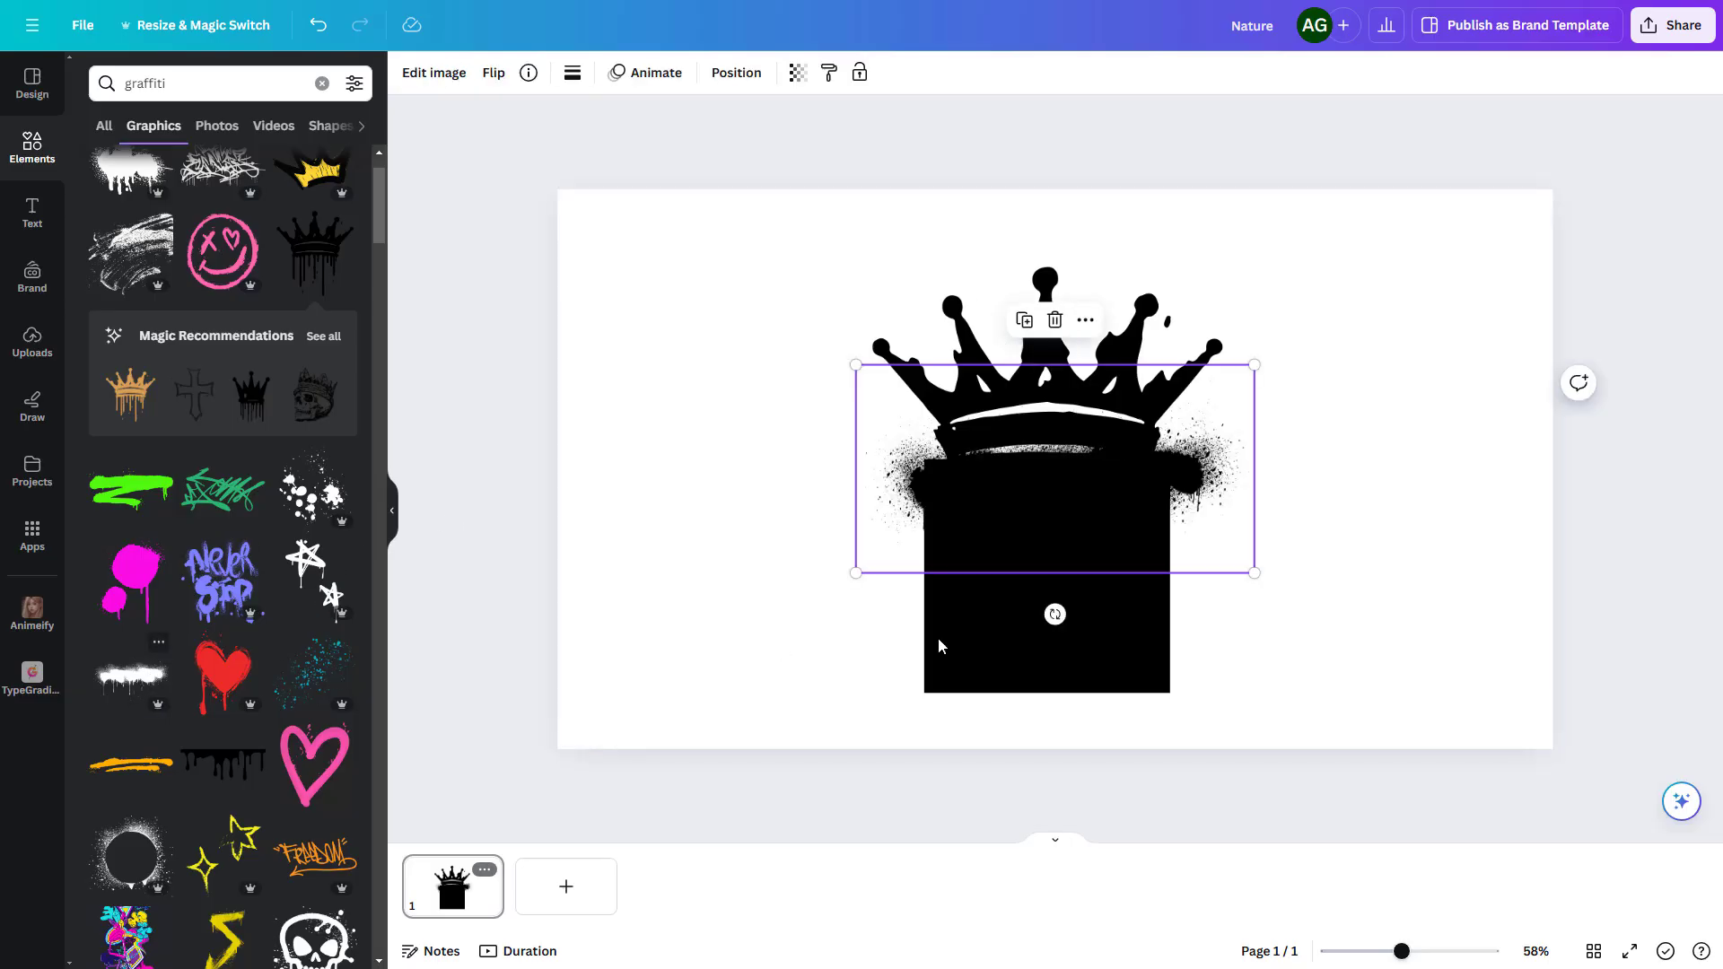
pyautogui.moveTo(1081, 530); pyautogui.dragTo(1073, 676)
pyautogui.moveTo(861, 547)
pyautogui.mouseDown()
pyautogui.moveTo(922, 574)
pyautogui.moveTo(907, 569)
pyautogui.mouseUp()
pyautogui.moveTo(1261, 569); pyautogui.dragTo(1179, 612)
pyautogui.moveTo(1100, 689); pyautogui.dragTo(1100, 688)
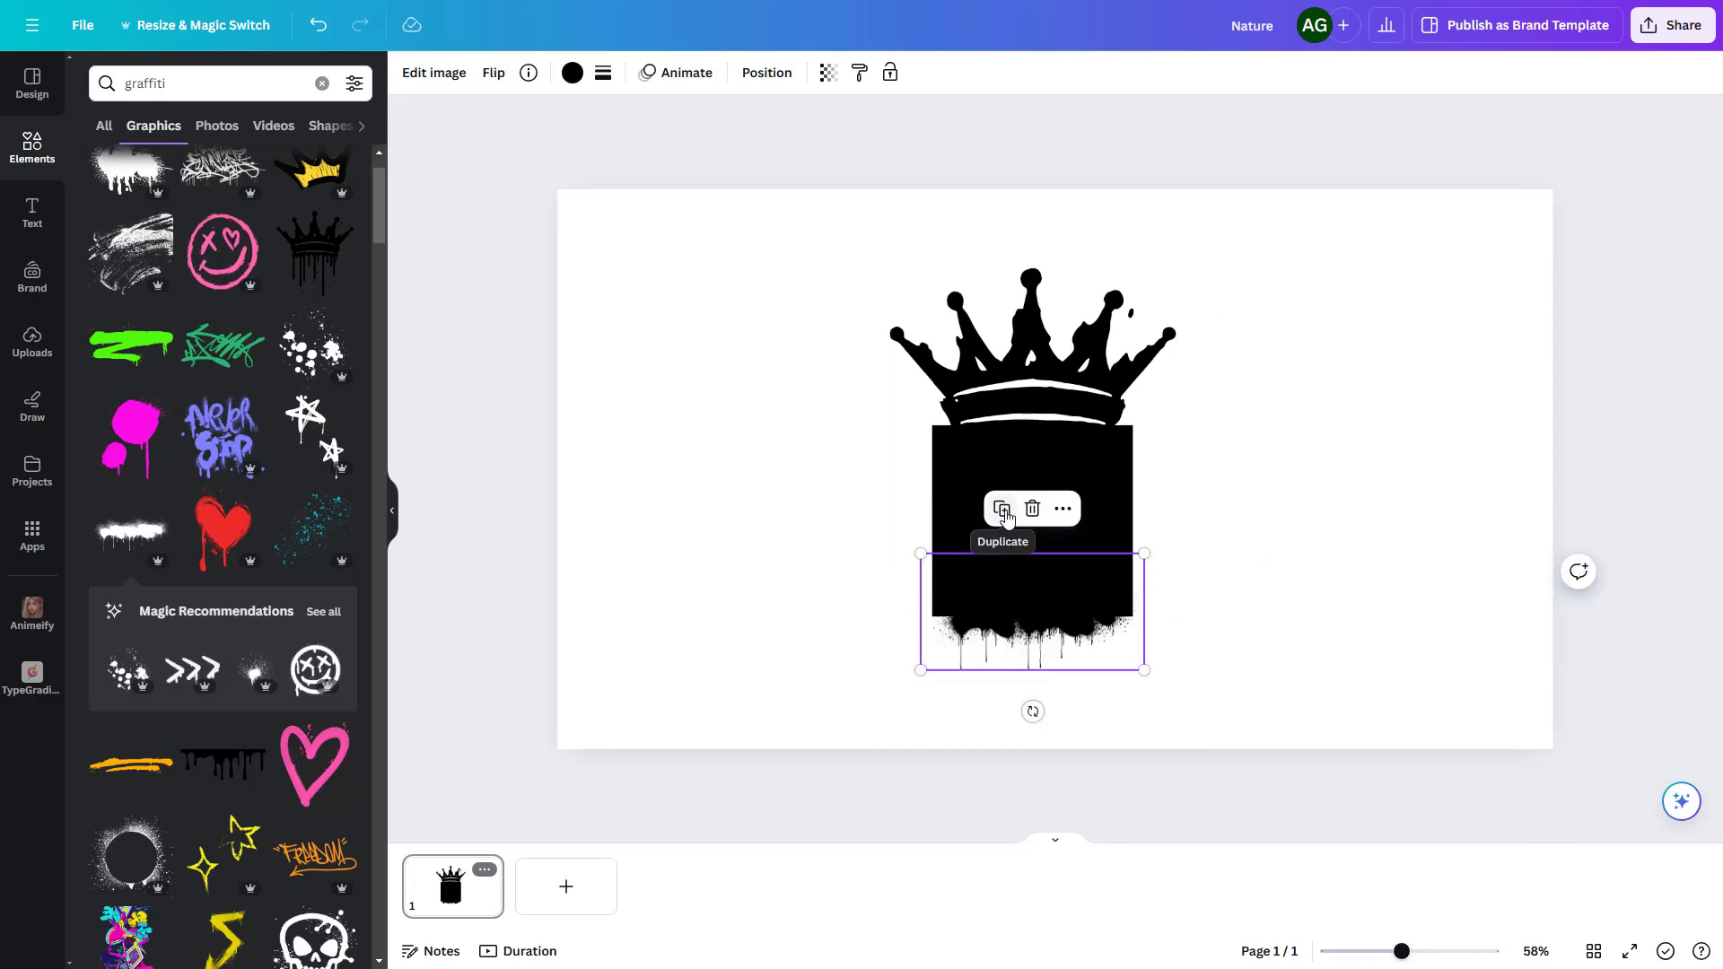
# Duplicate the paint-drip graphic and rotate the copies to cover the square's left and right edges with drips pointing outward
pyautogui.moveTo(1041, 720)
pyautogui.mouseDown()
pyautogui.moveTo(892, 657)
pyautogui.moveTo(882, 620)
pyautogui.mouseUp()
pyautogui.moveTo(1022, 669); pyautogui.dragTo(915, 571)
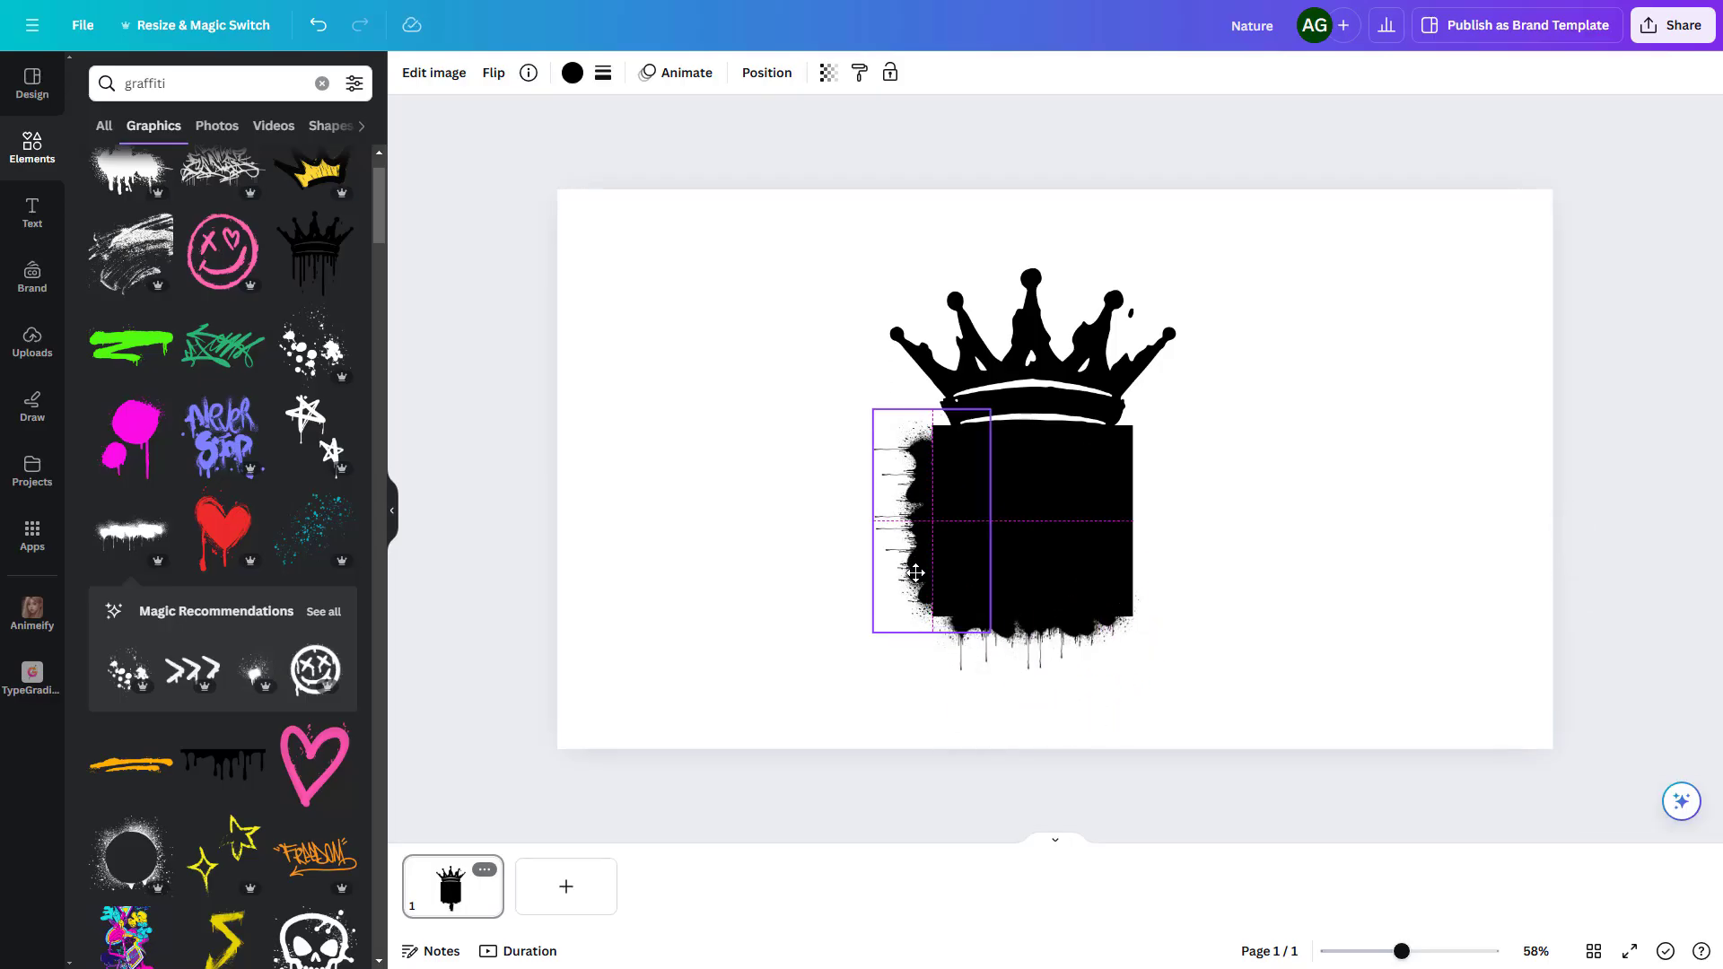
pyautogui.moveTo(1006, 459); pyautogui.dragTo(1112, 492)
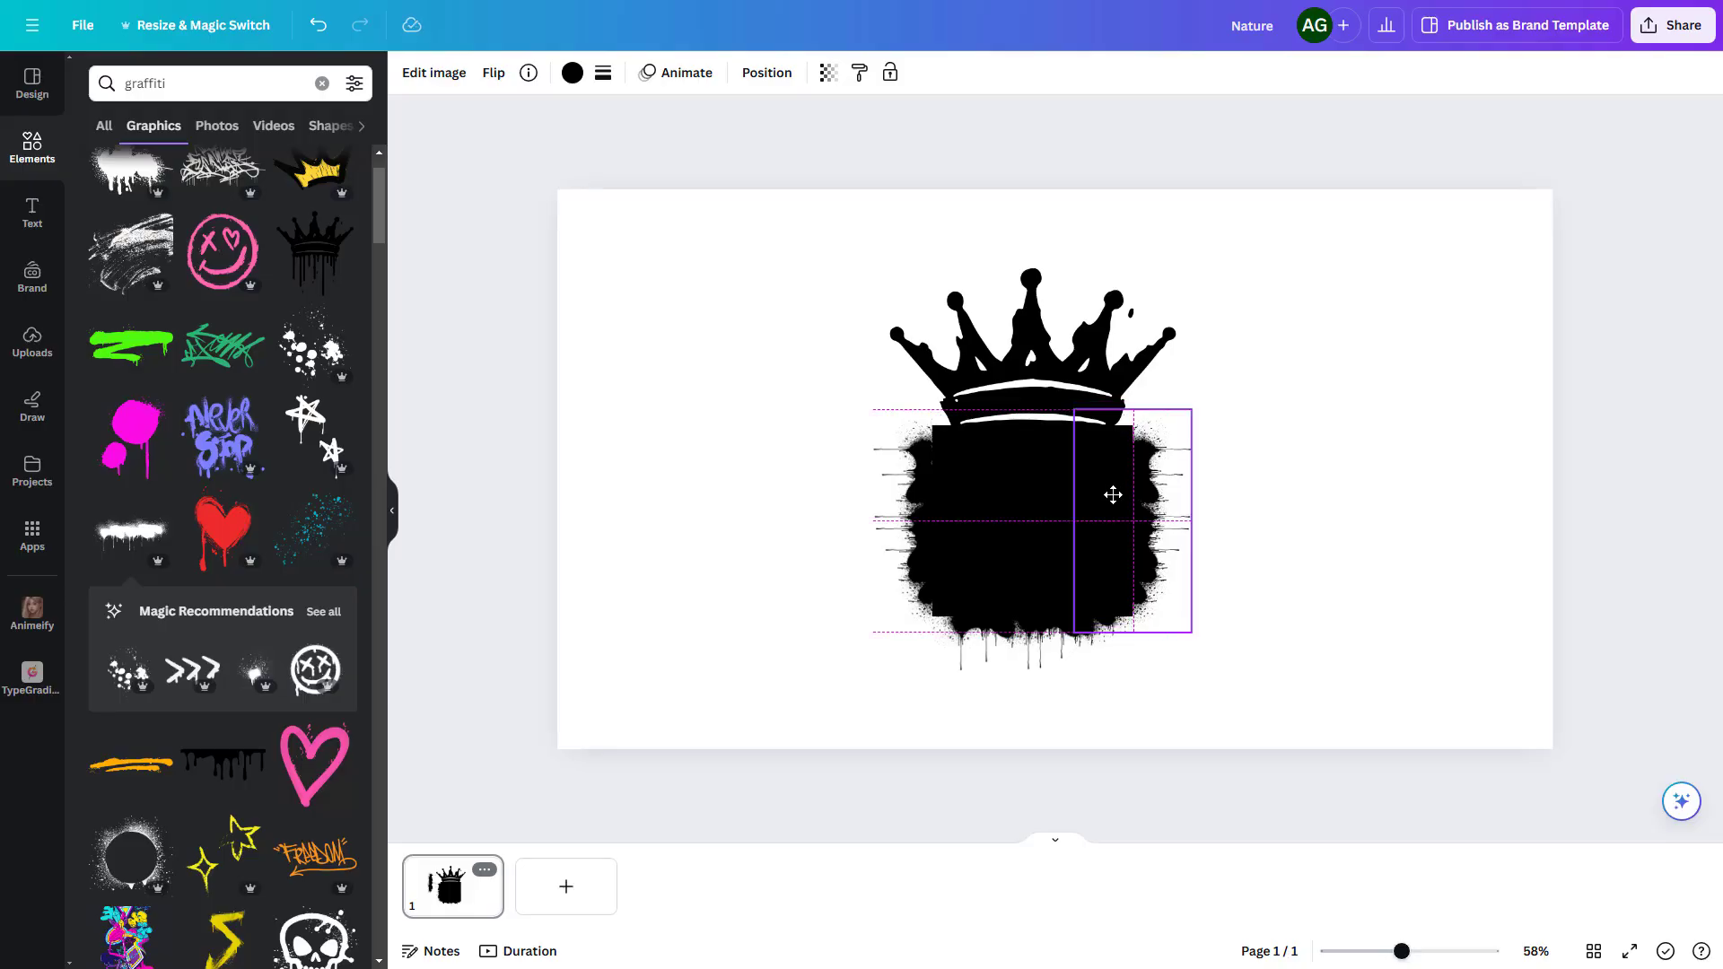
pyautogui.click(1260, 296)
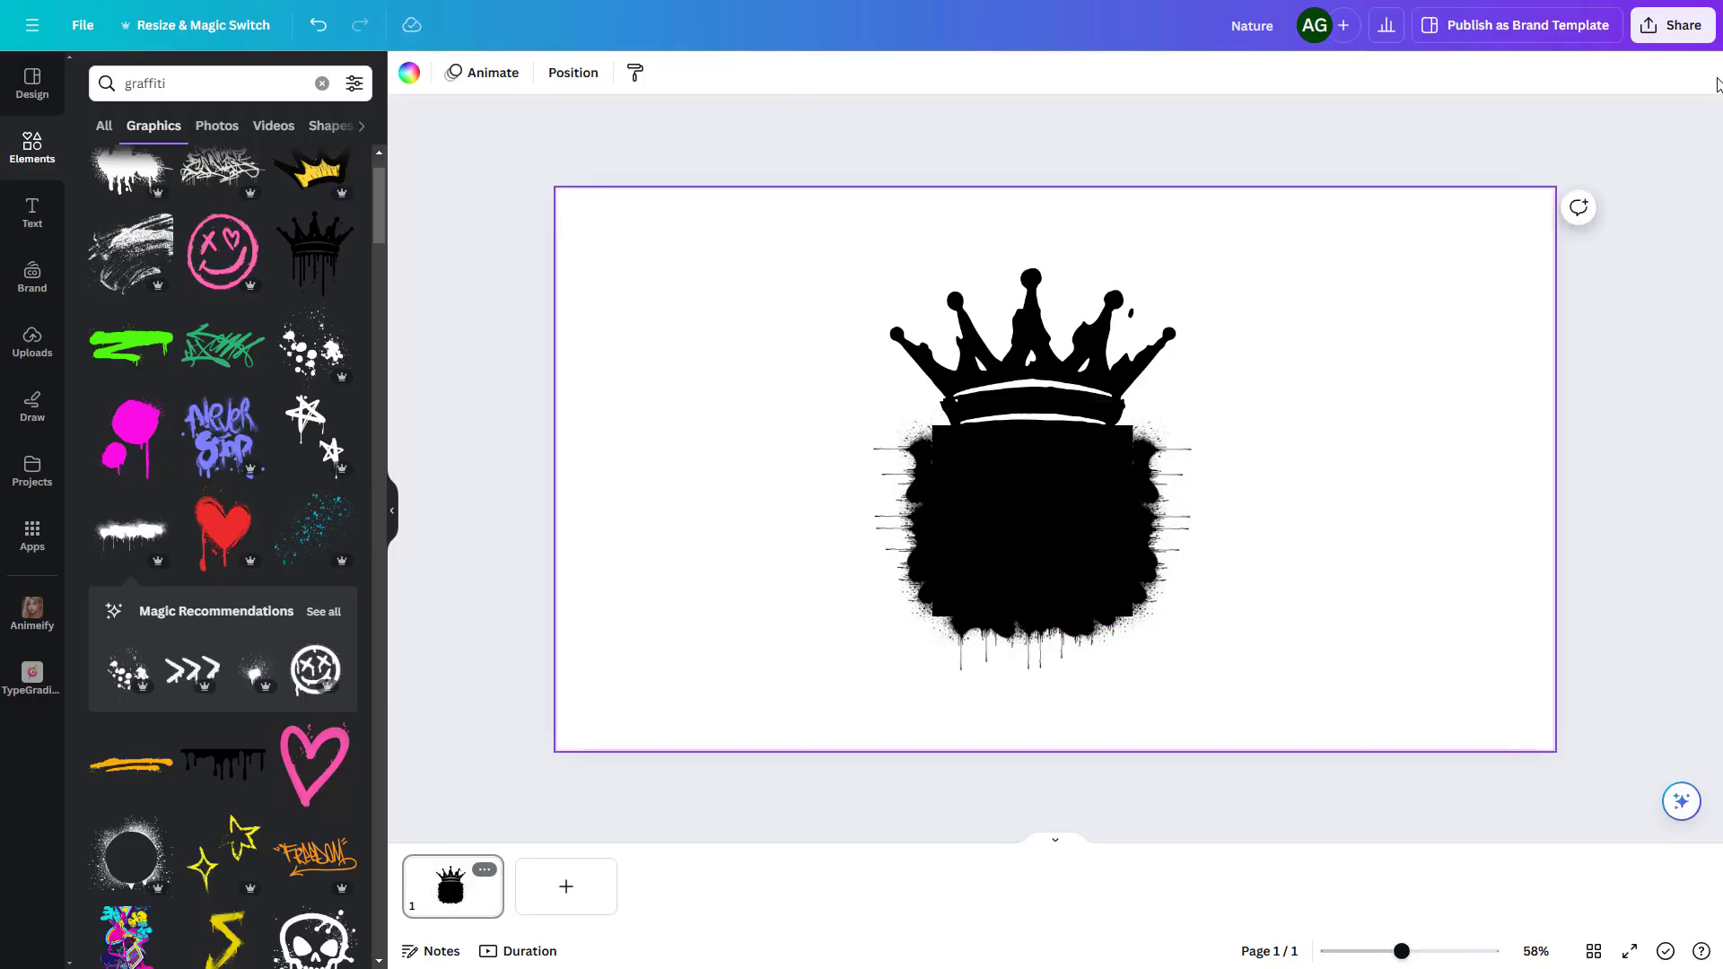
# Set up the design's download as a PNG with a transparent background
pyautogui.click(1646, 29)
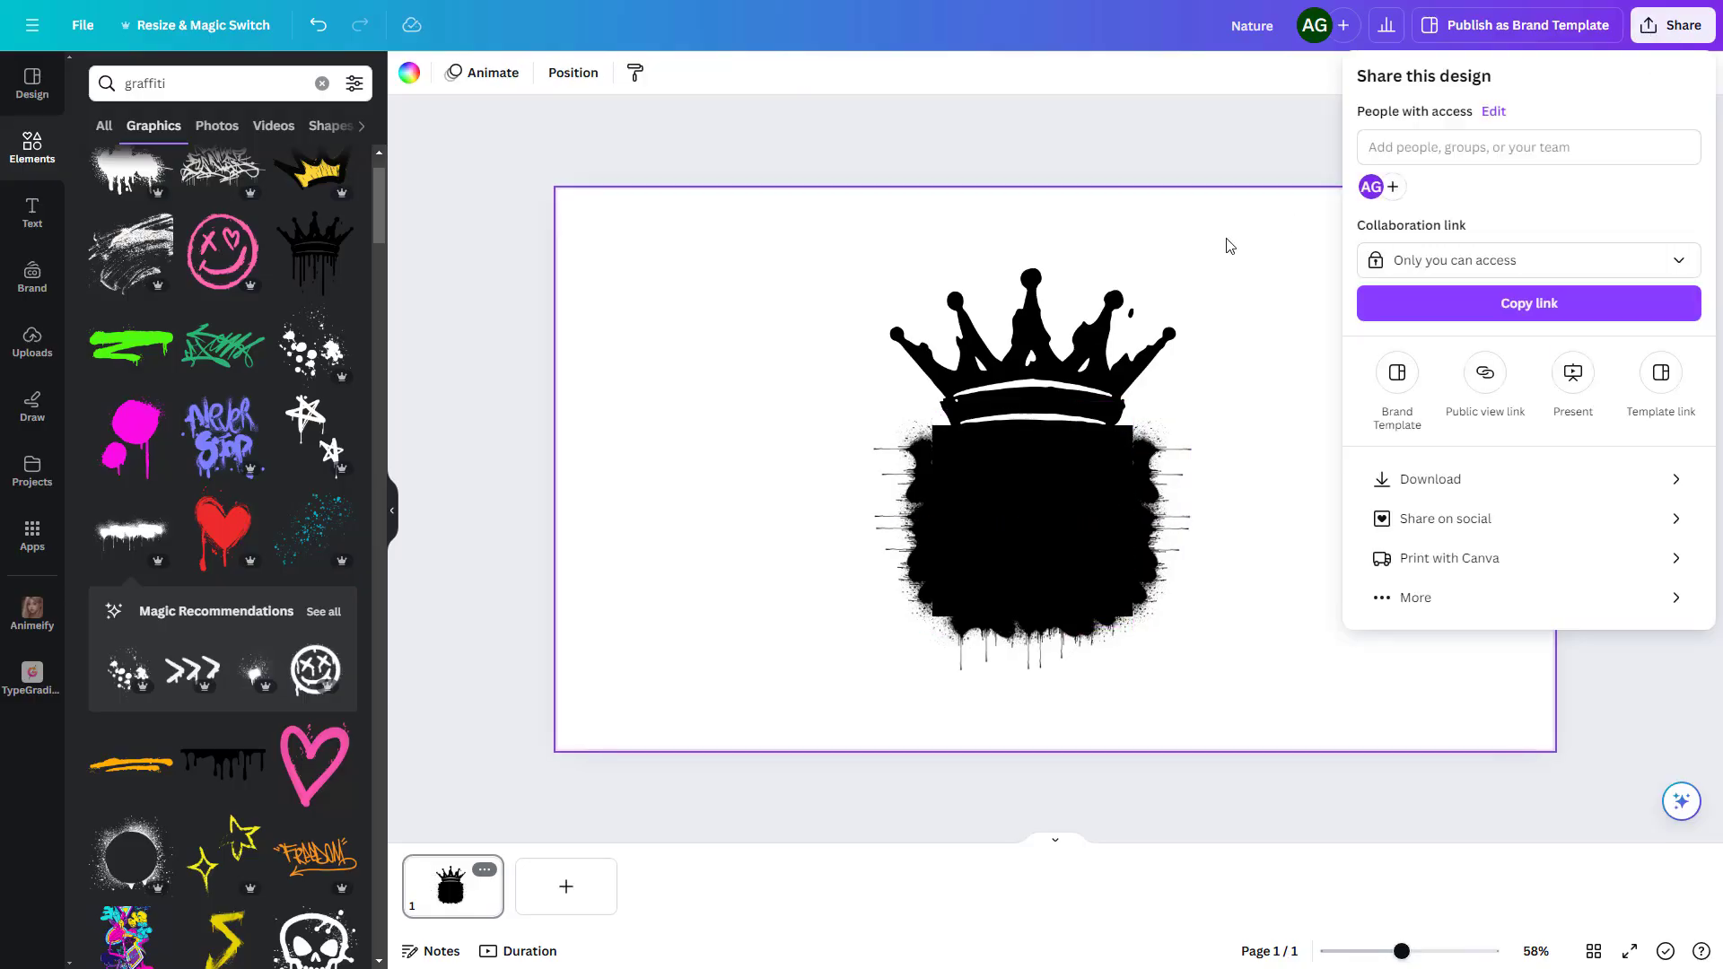
pyautogui.click(1456, 481)
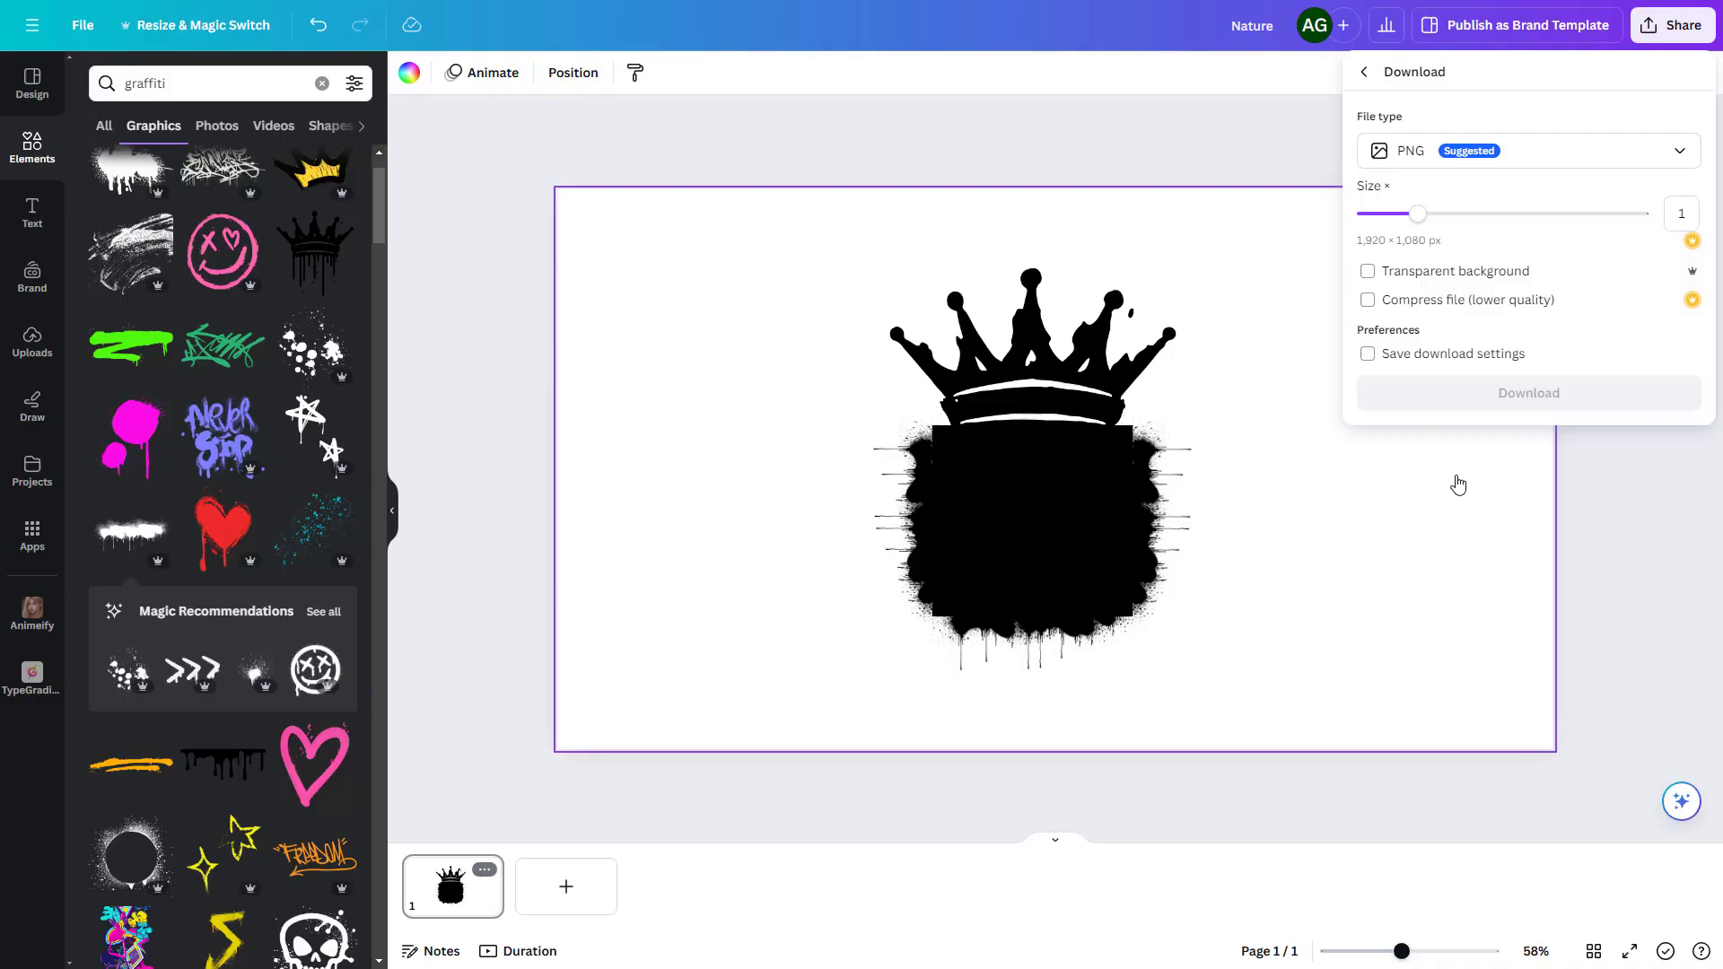
pyautogui.click(1428, 274)
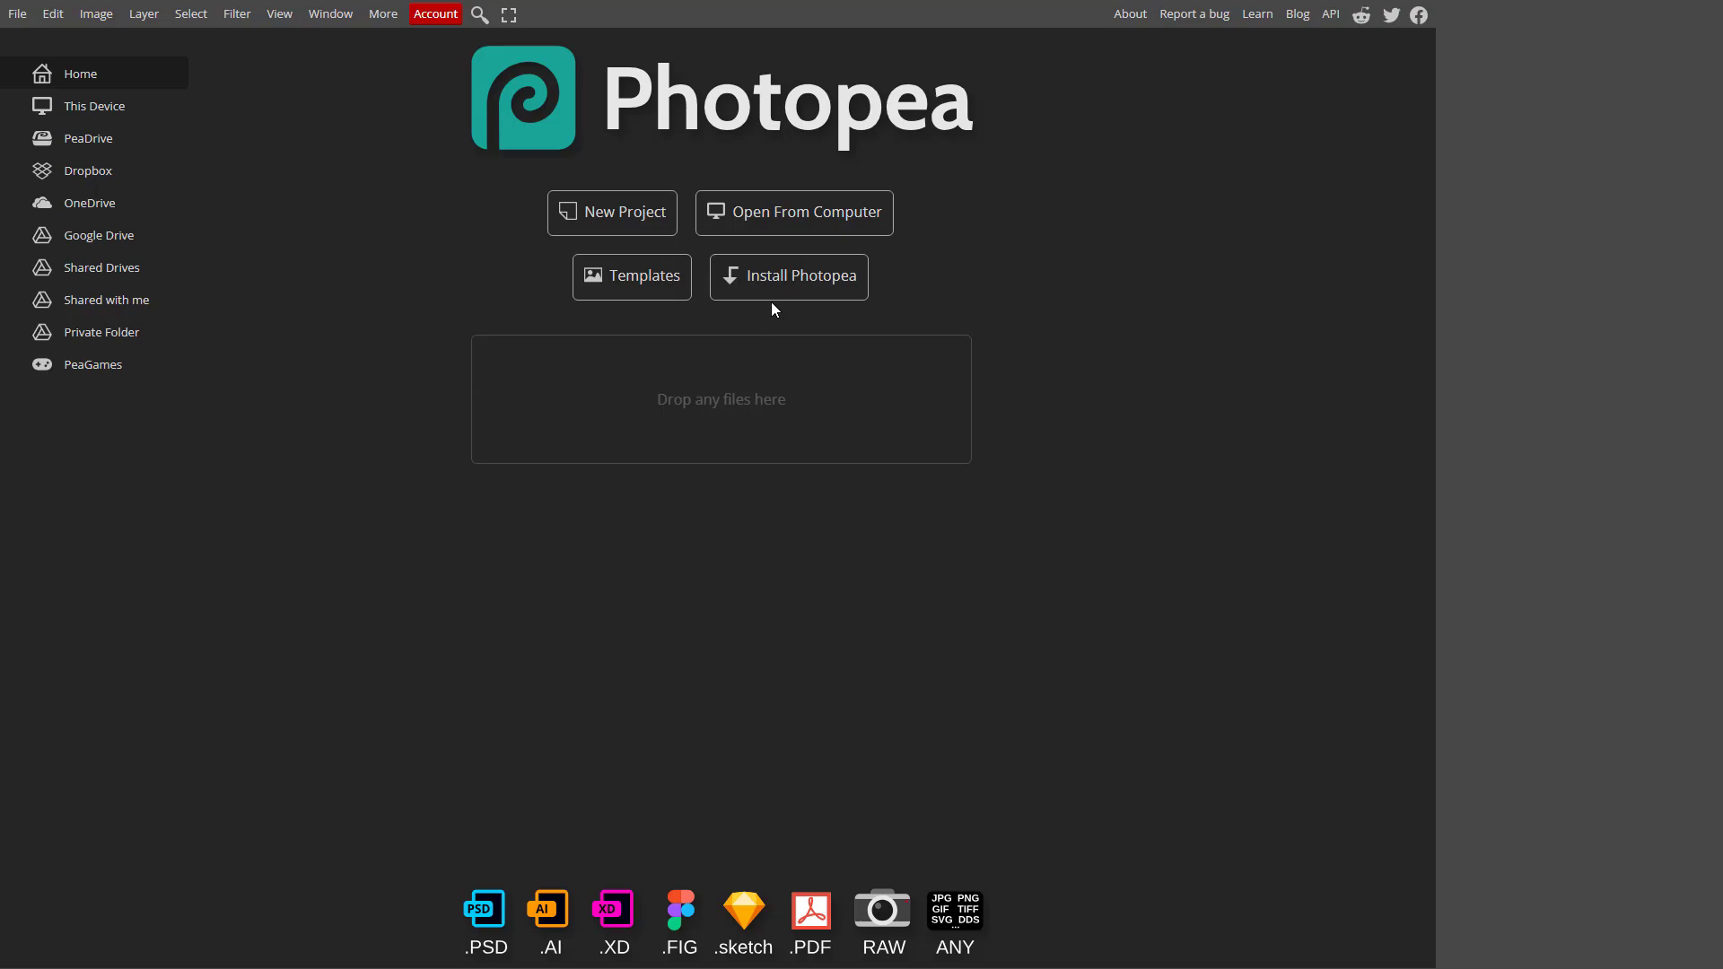
# Switch to Photopea and open the downloaded Nature image from the Downloads folder
pyautogui.click(794, 221)
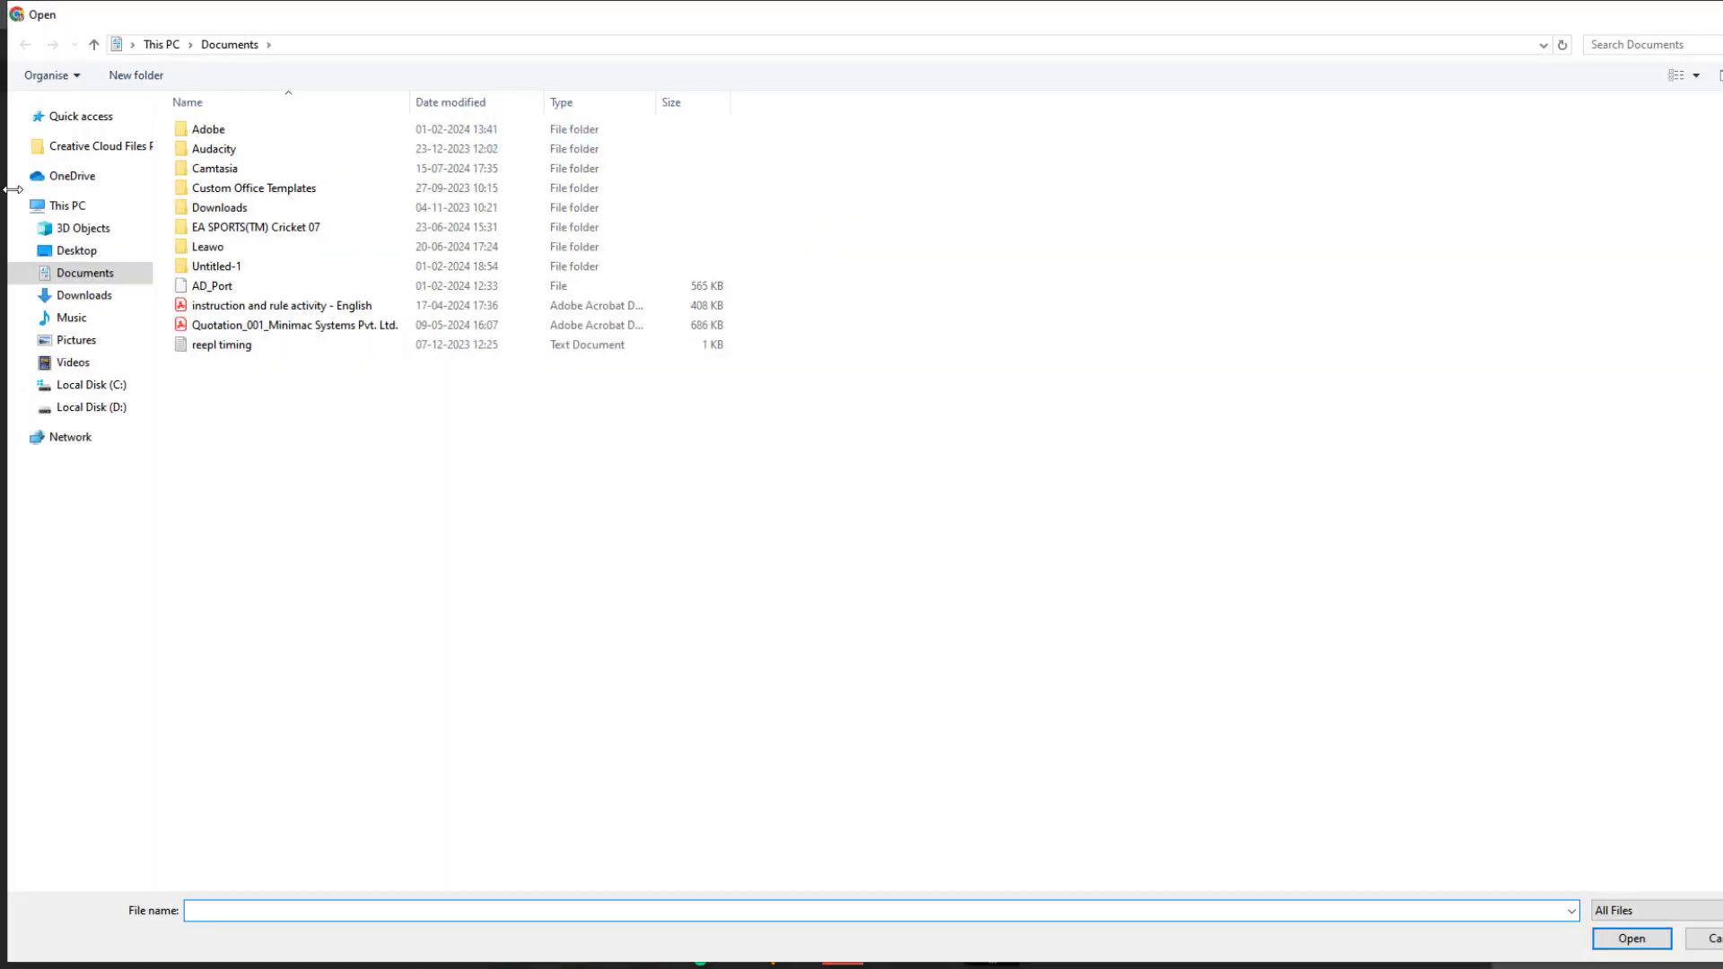
pyautogui.click(104, 296)
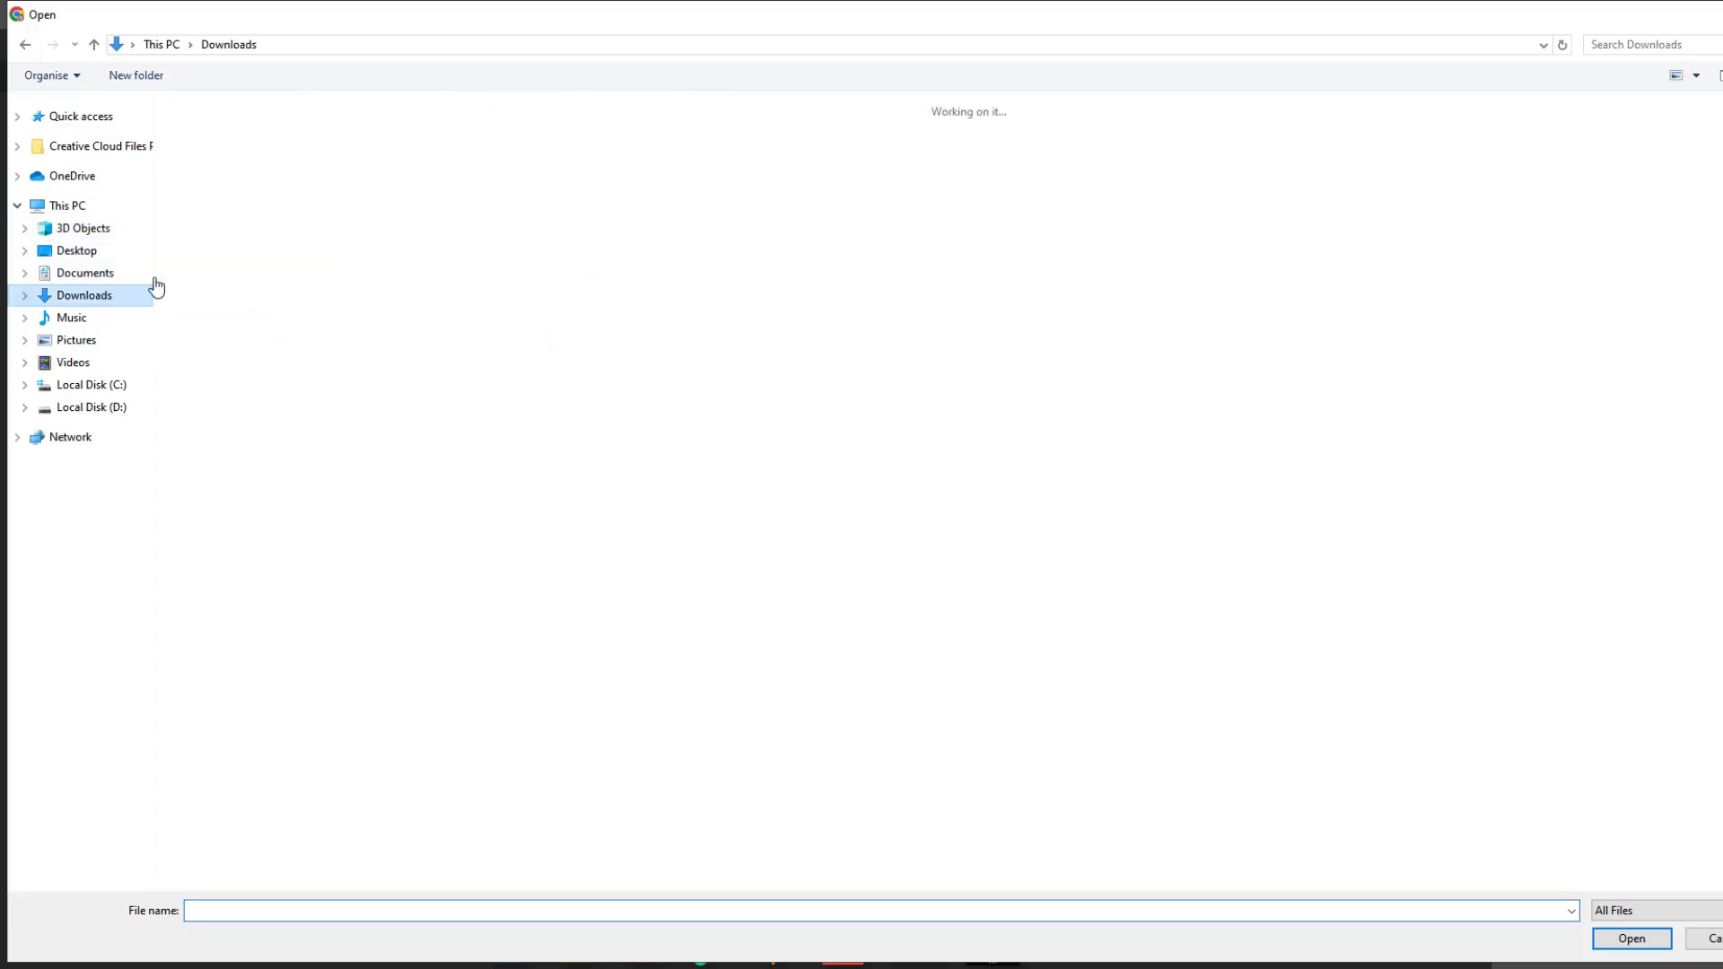
pyautogui.doubleClick(224, 204)
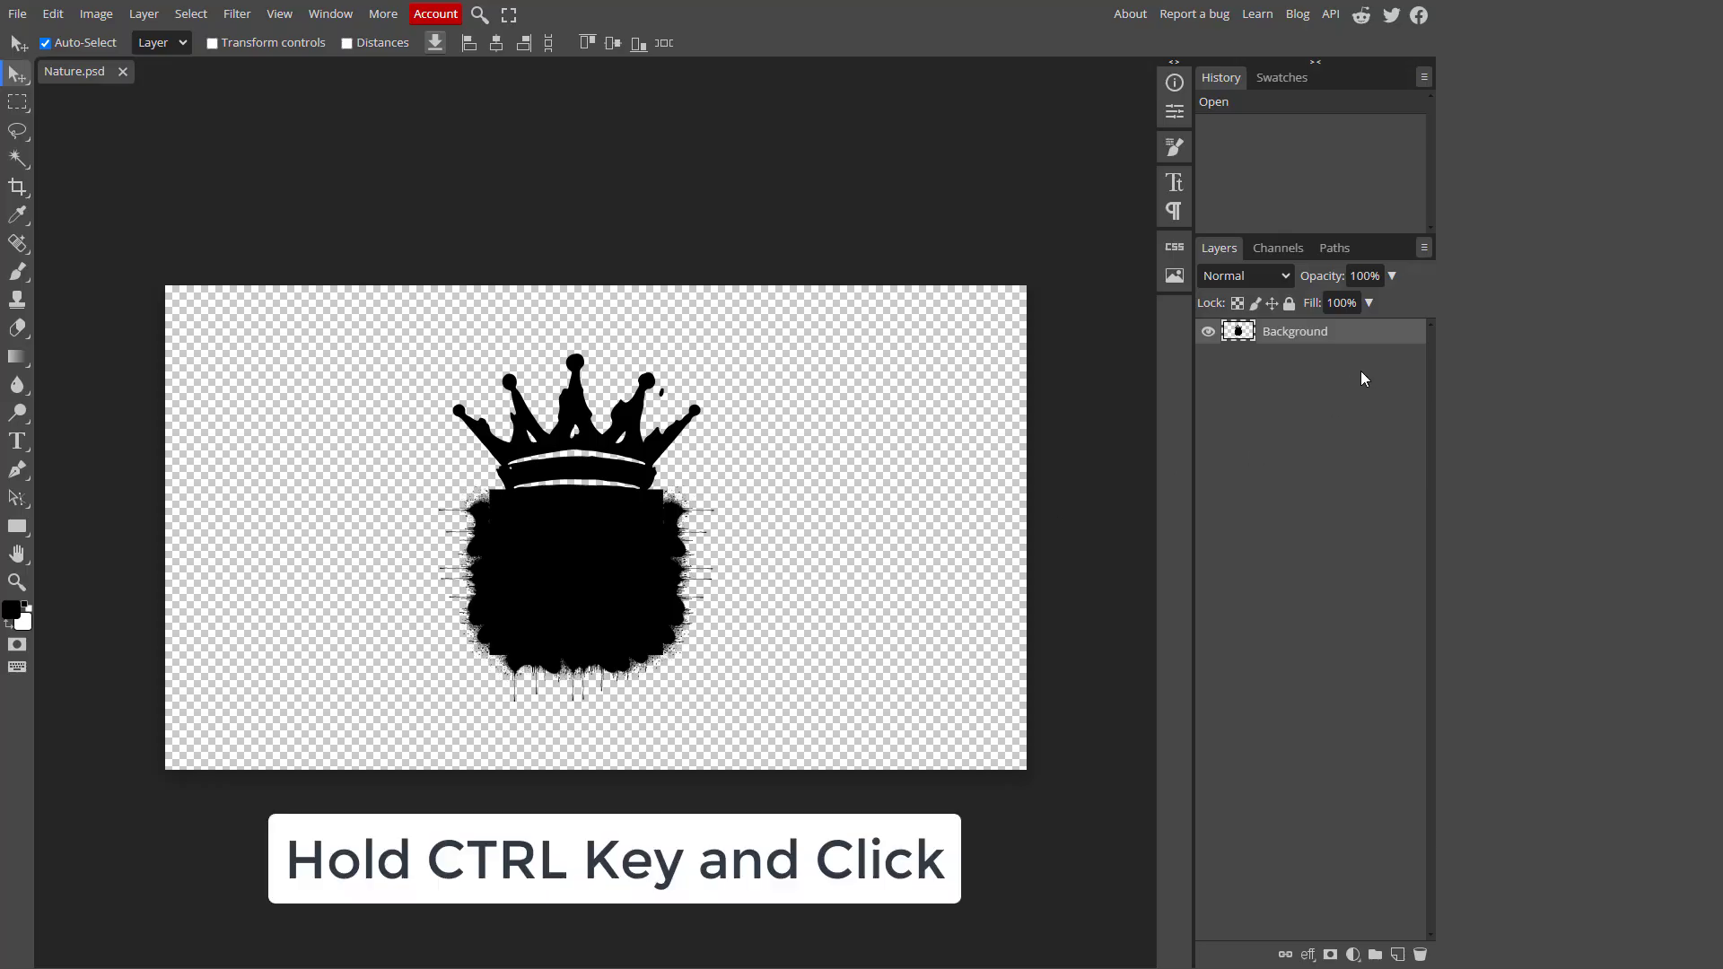
# Select the Background layer's pixels and convert the selection to a work path
pyautogui.keyDown('ctrl'); pyautogui.click(1253, 342); pyautogui.keyUp('ctrl')
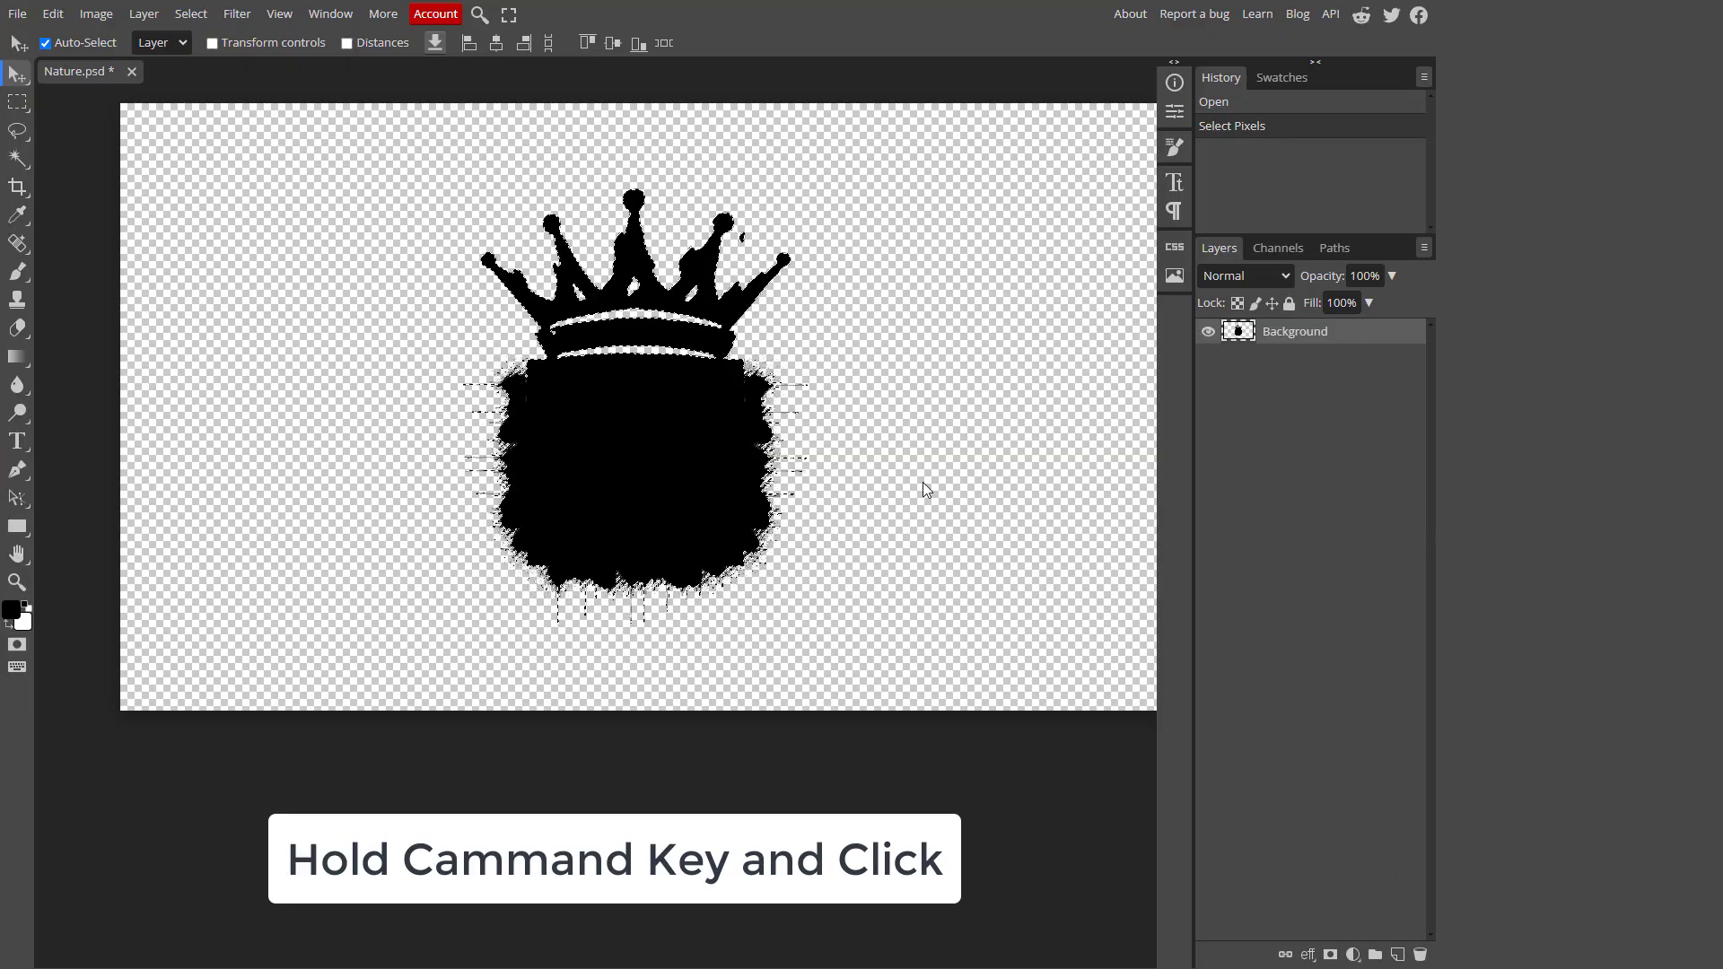
pyautogui.scroll(-1, 922, 482)
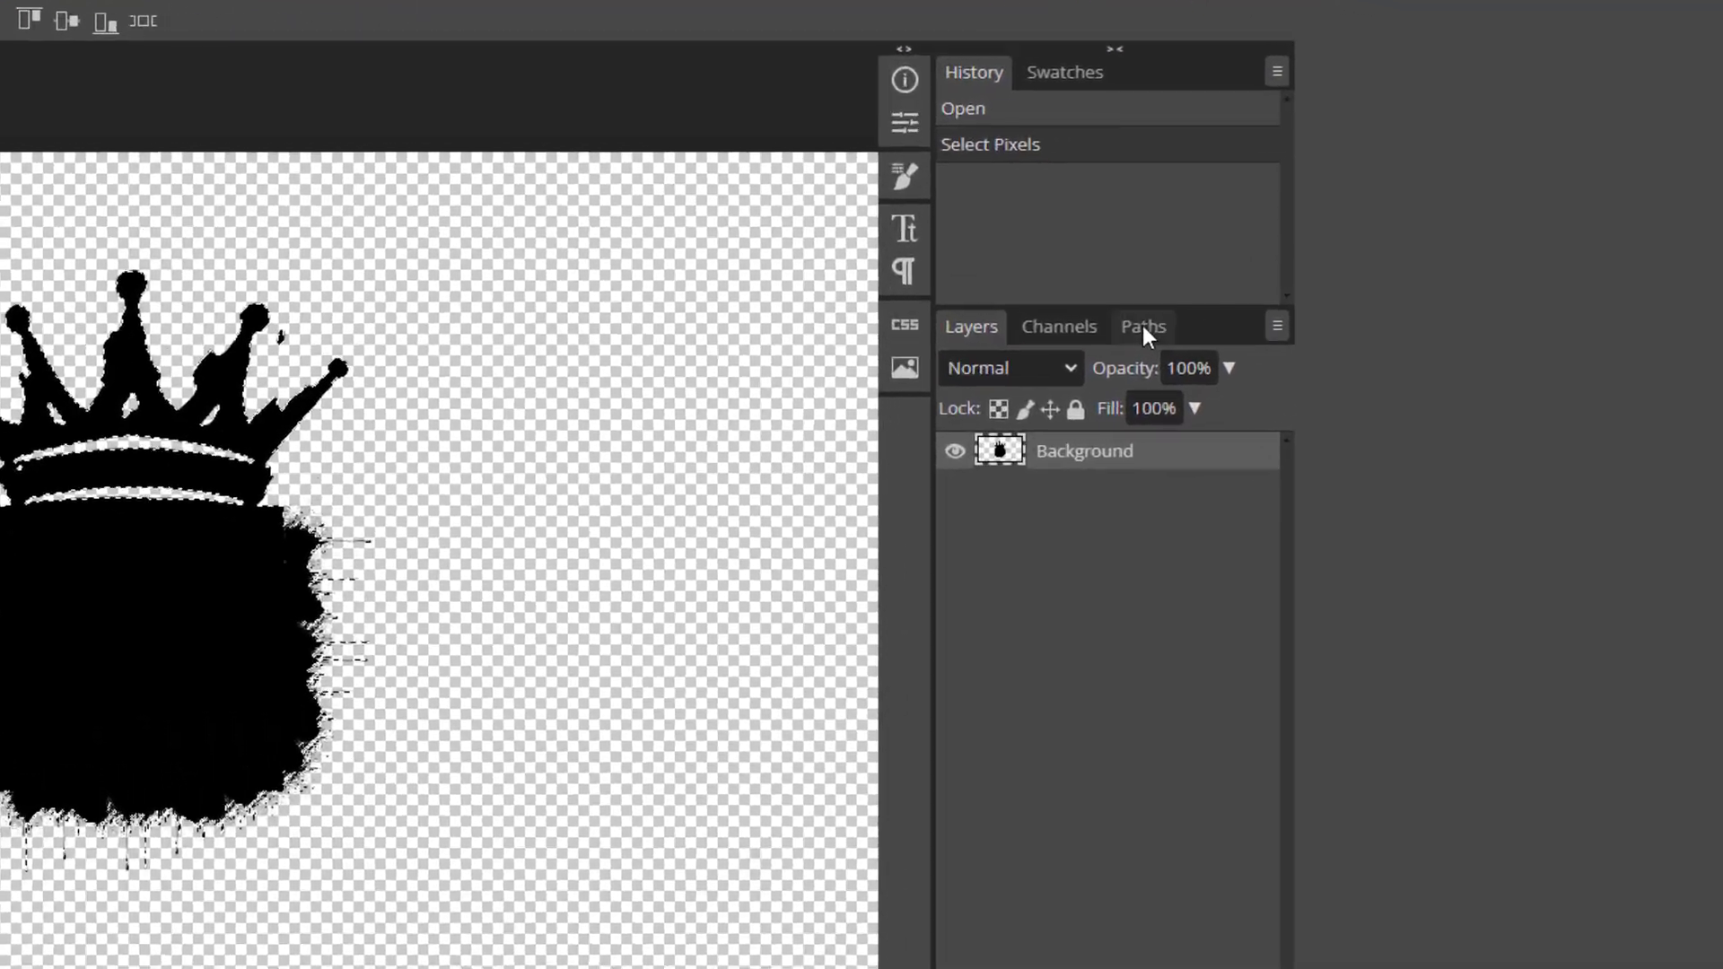
pyautogui.click(1300, 264)
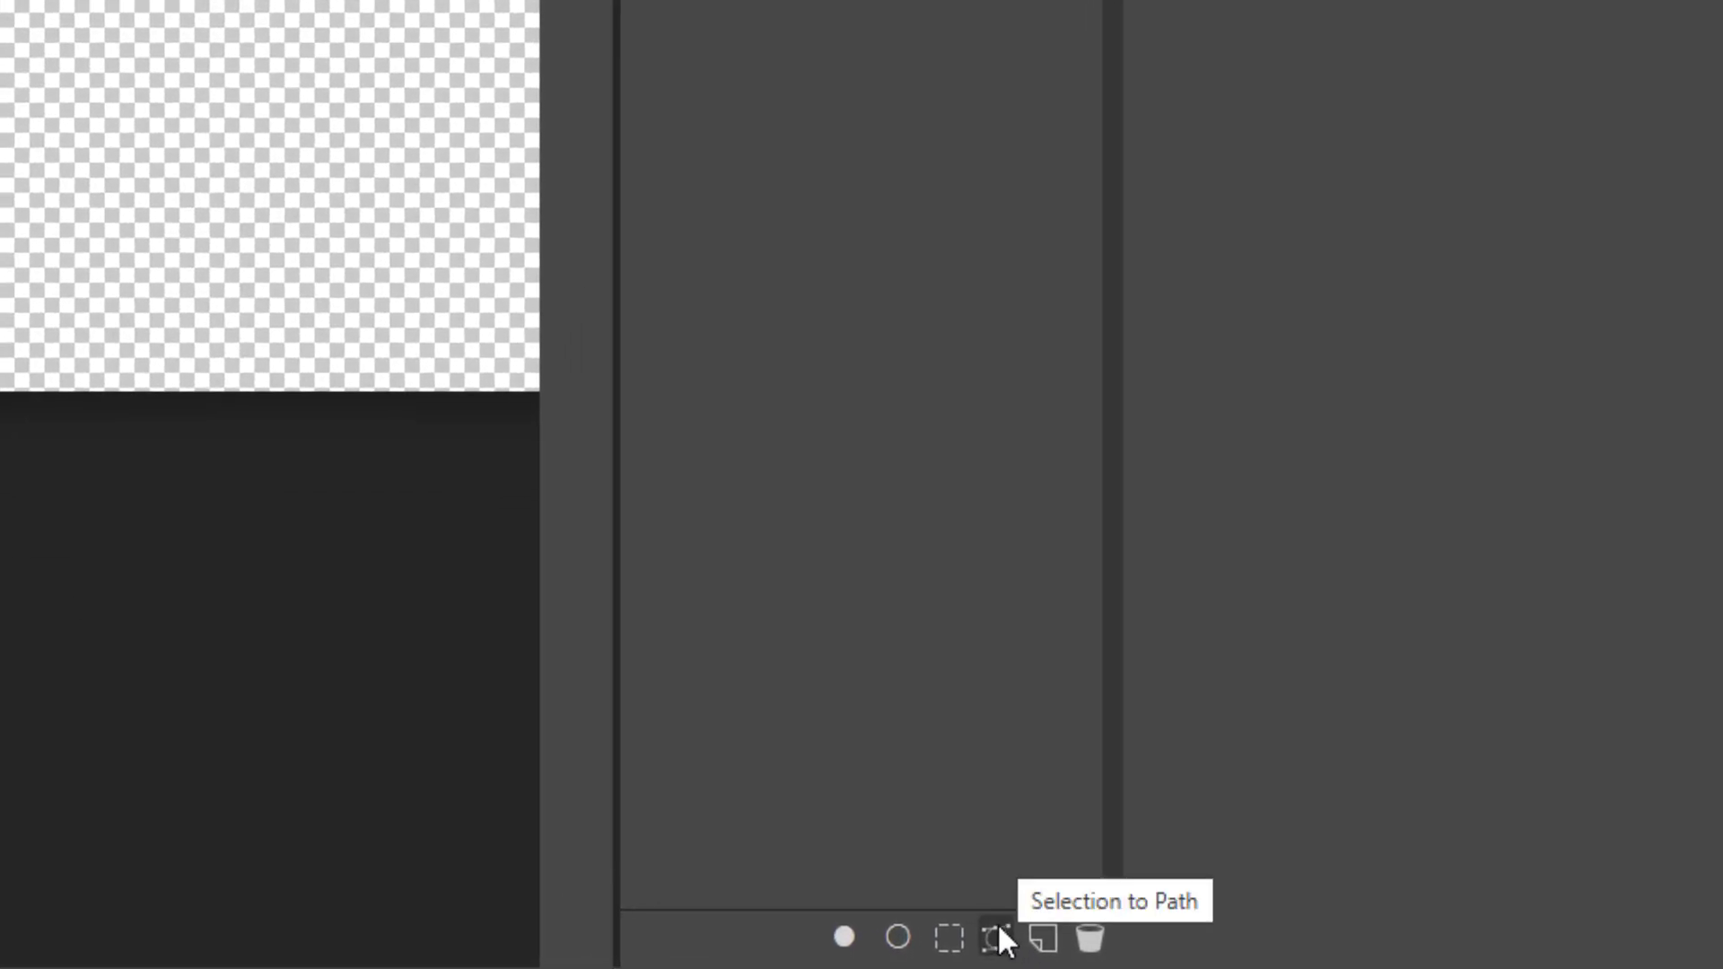
pyautogui.click(999, 934)
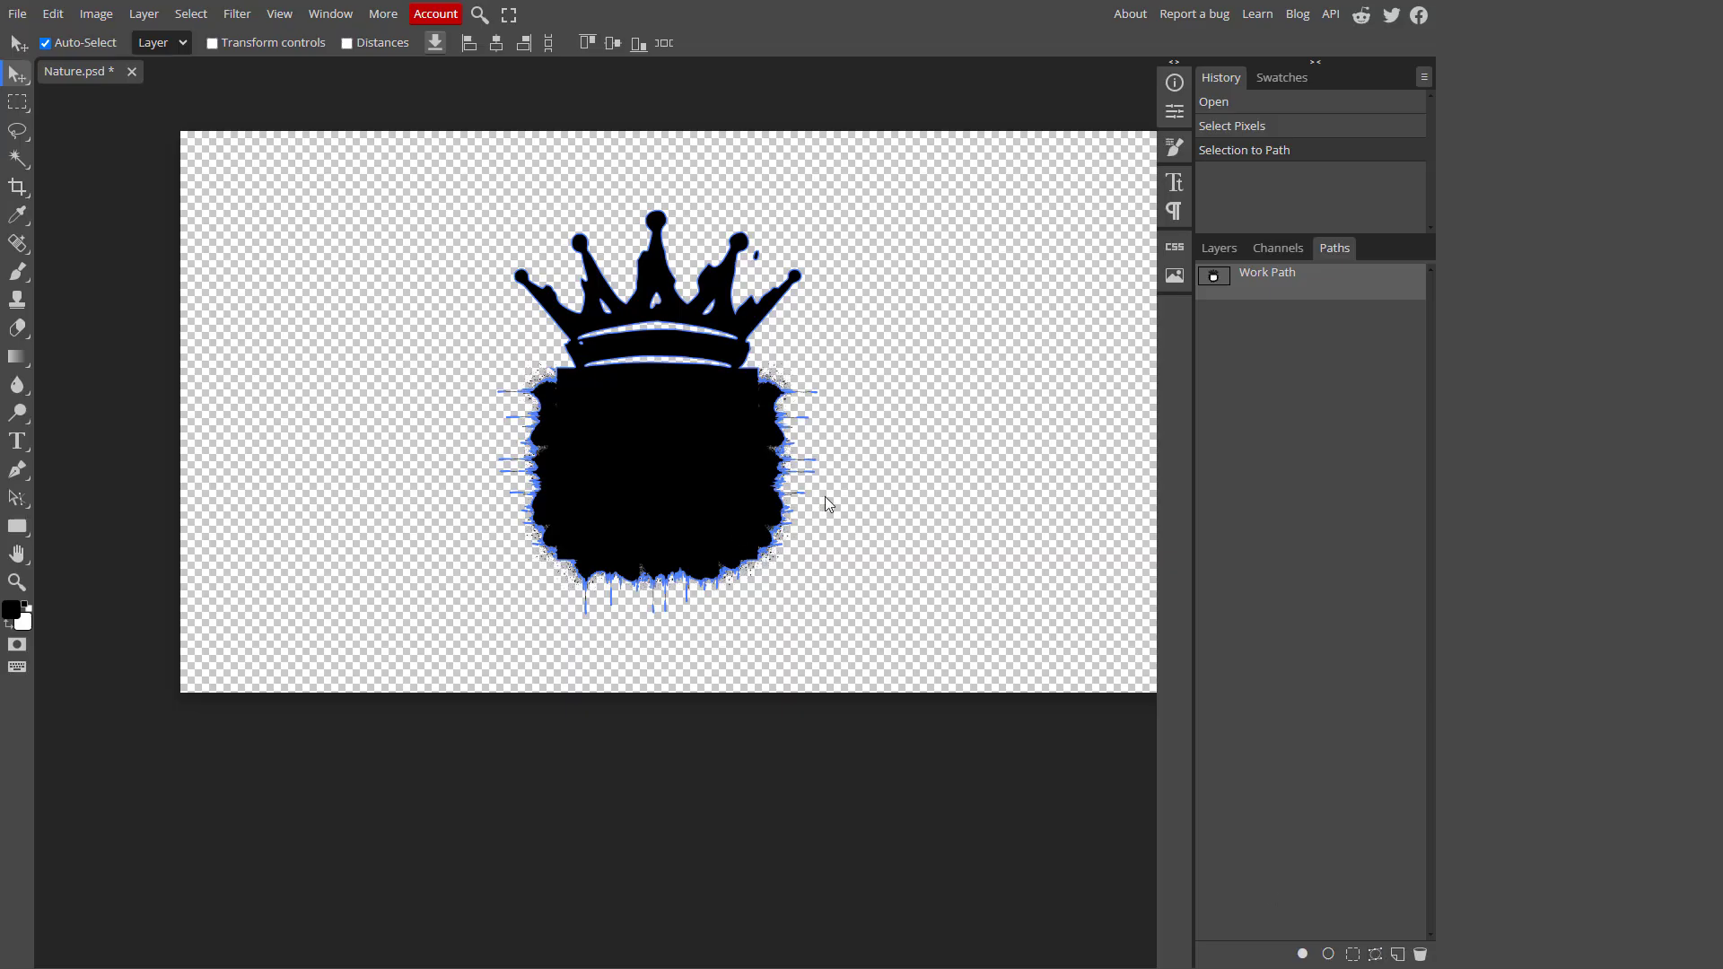
# Add a vector mask to the Background layer from the current path
pyautogui.scroll(2, 825, 497)
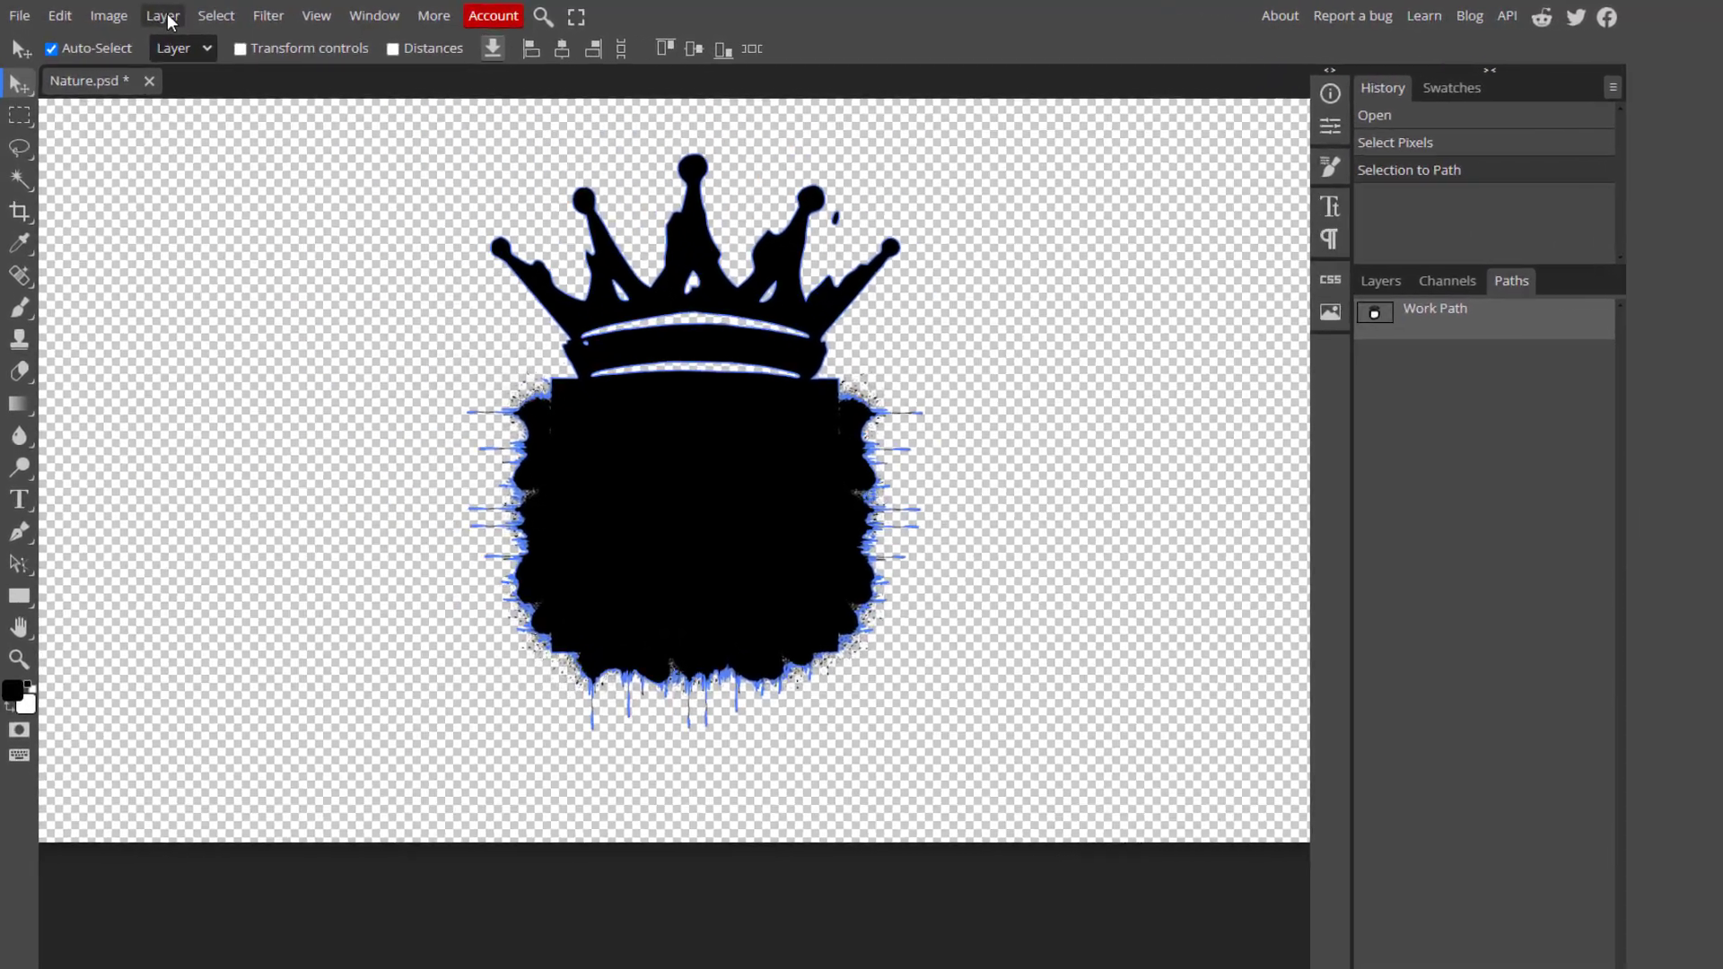
pyautogui.click(148, 15)
pyautogui.moveTo(215, 322)
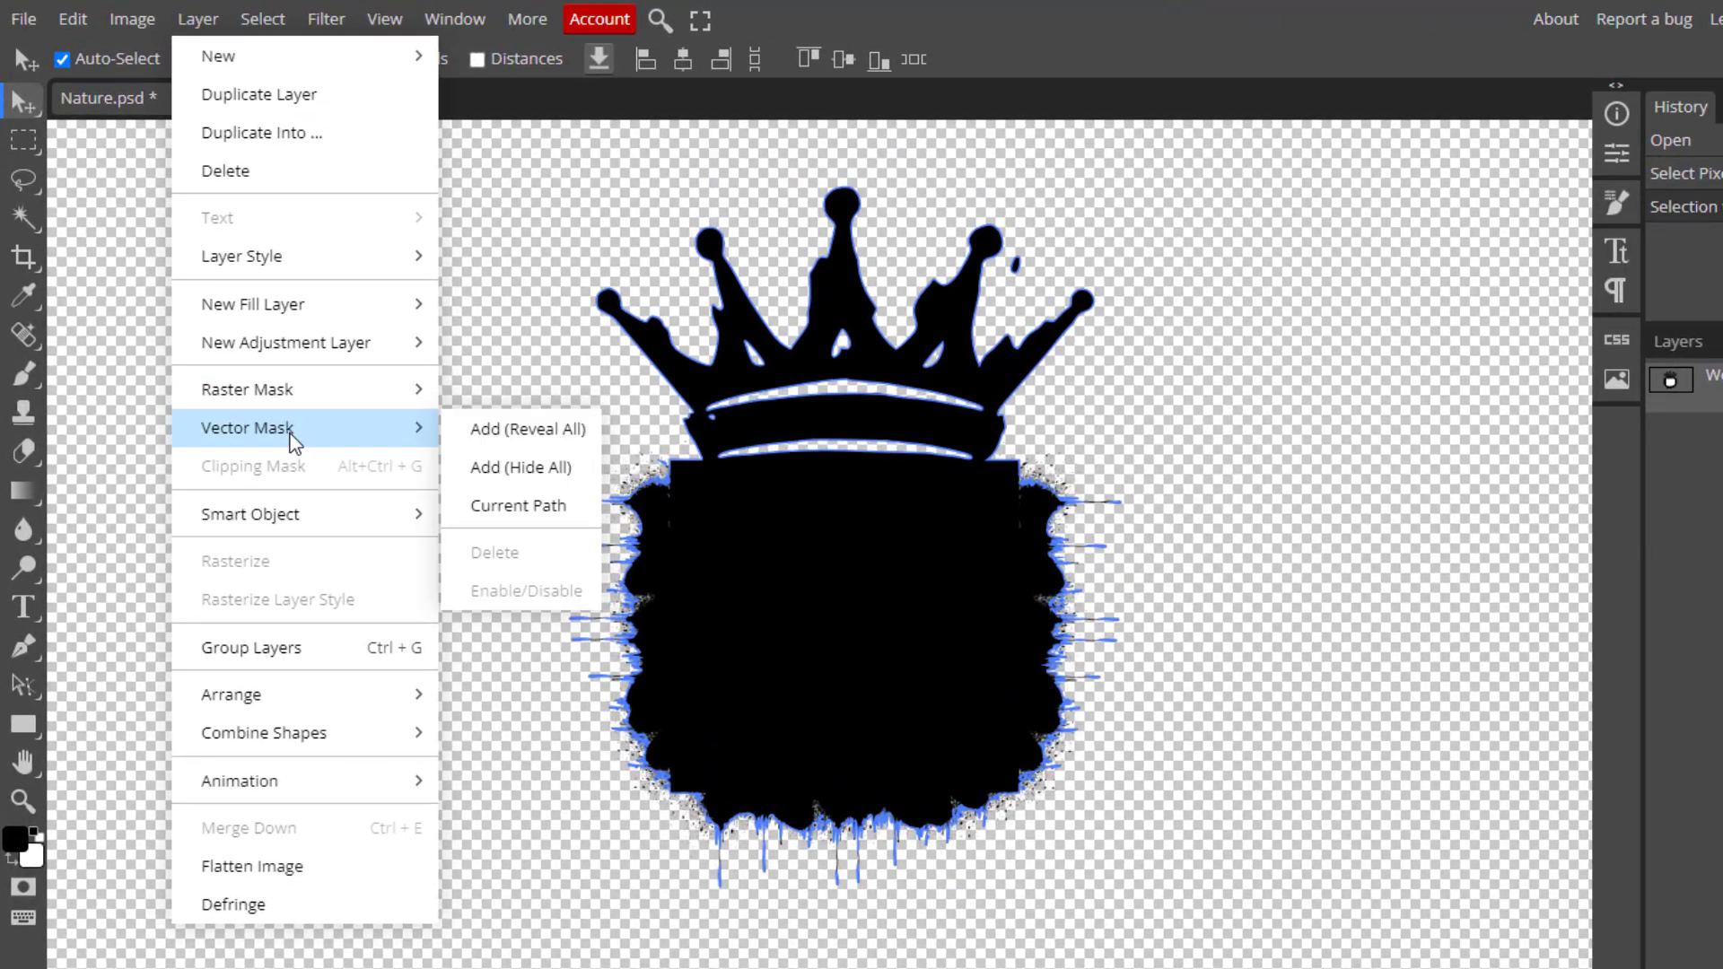
pyautogui.click(577, 509)
# Start exporting the vector-masked crown-and-splatter design as a PDF
pyautogui.click(25, 25)
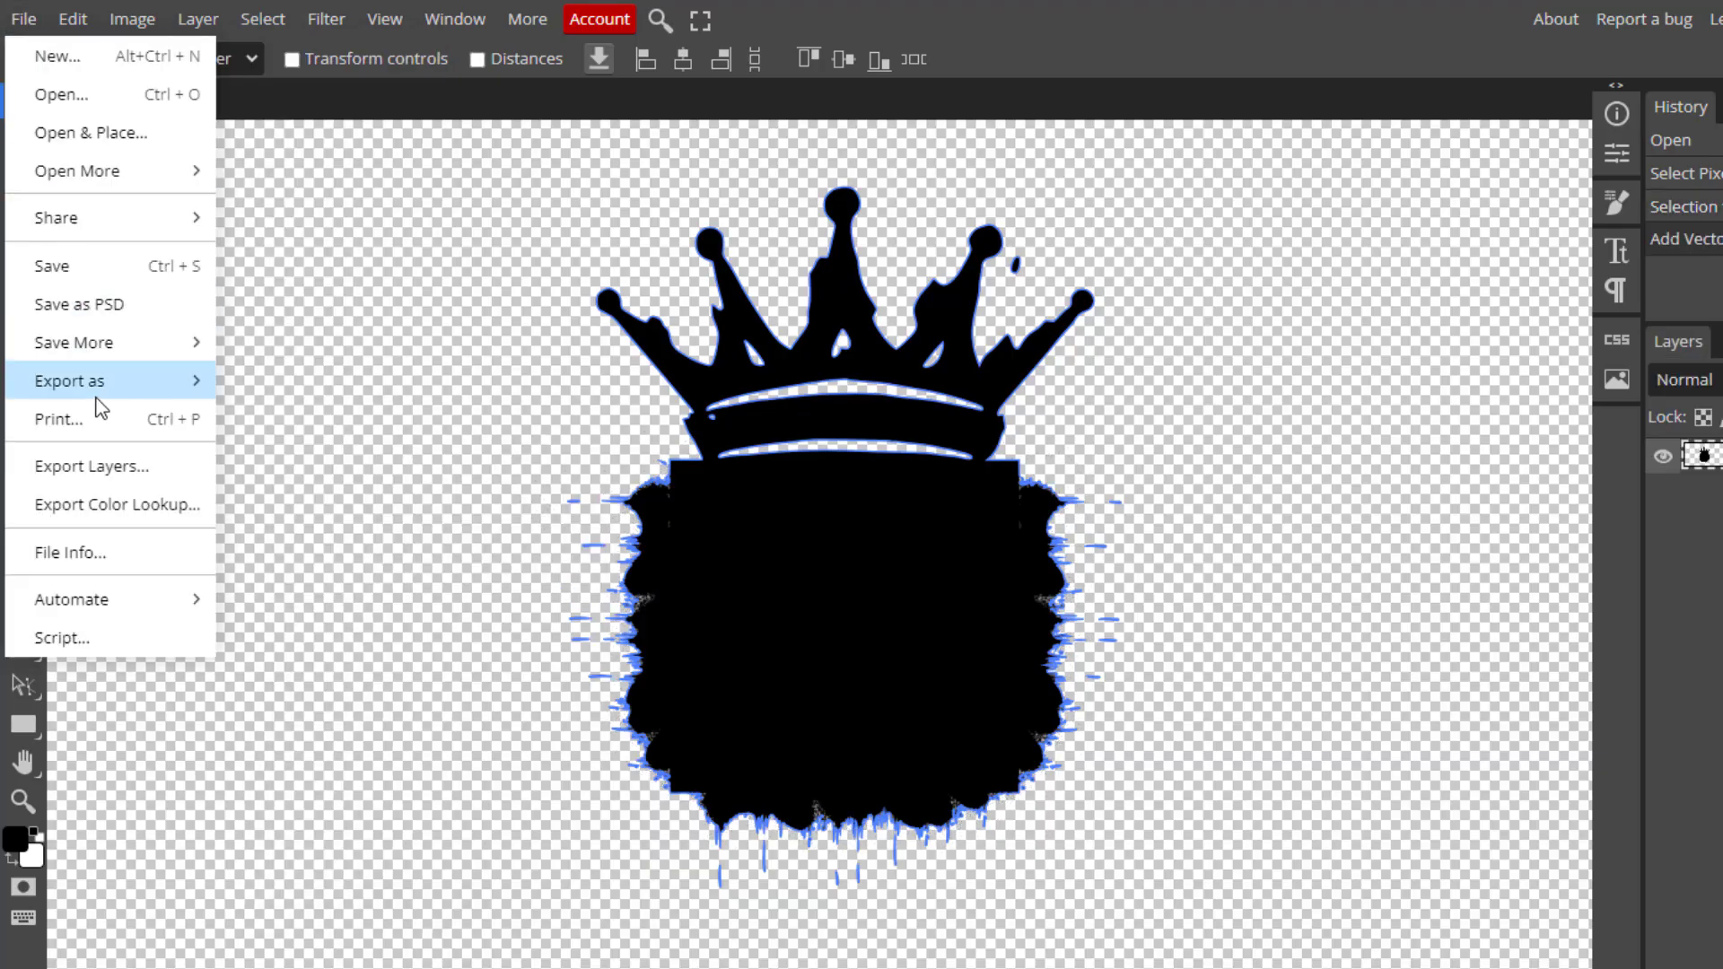
pyautogui.moveTo(98, 389)
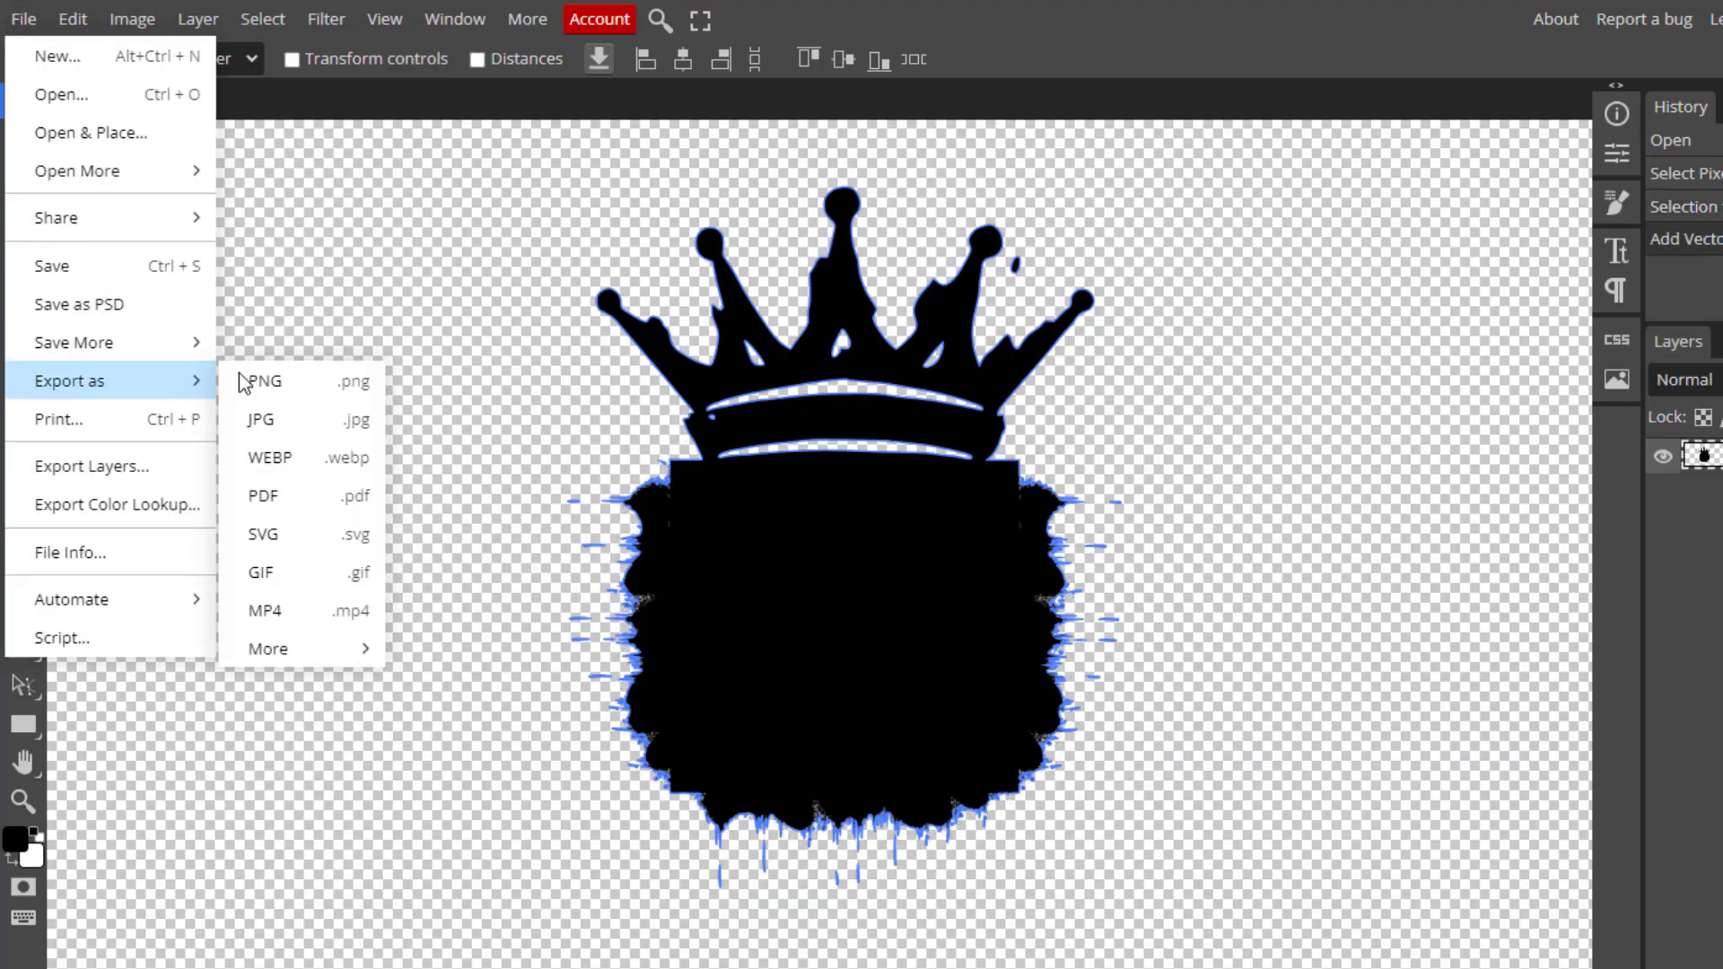
pyautogui.click(265, 496)
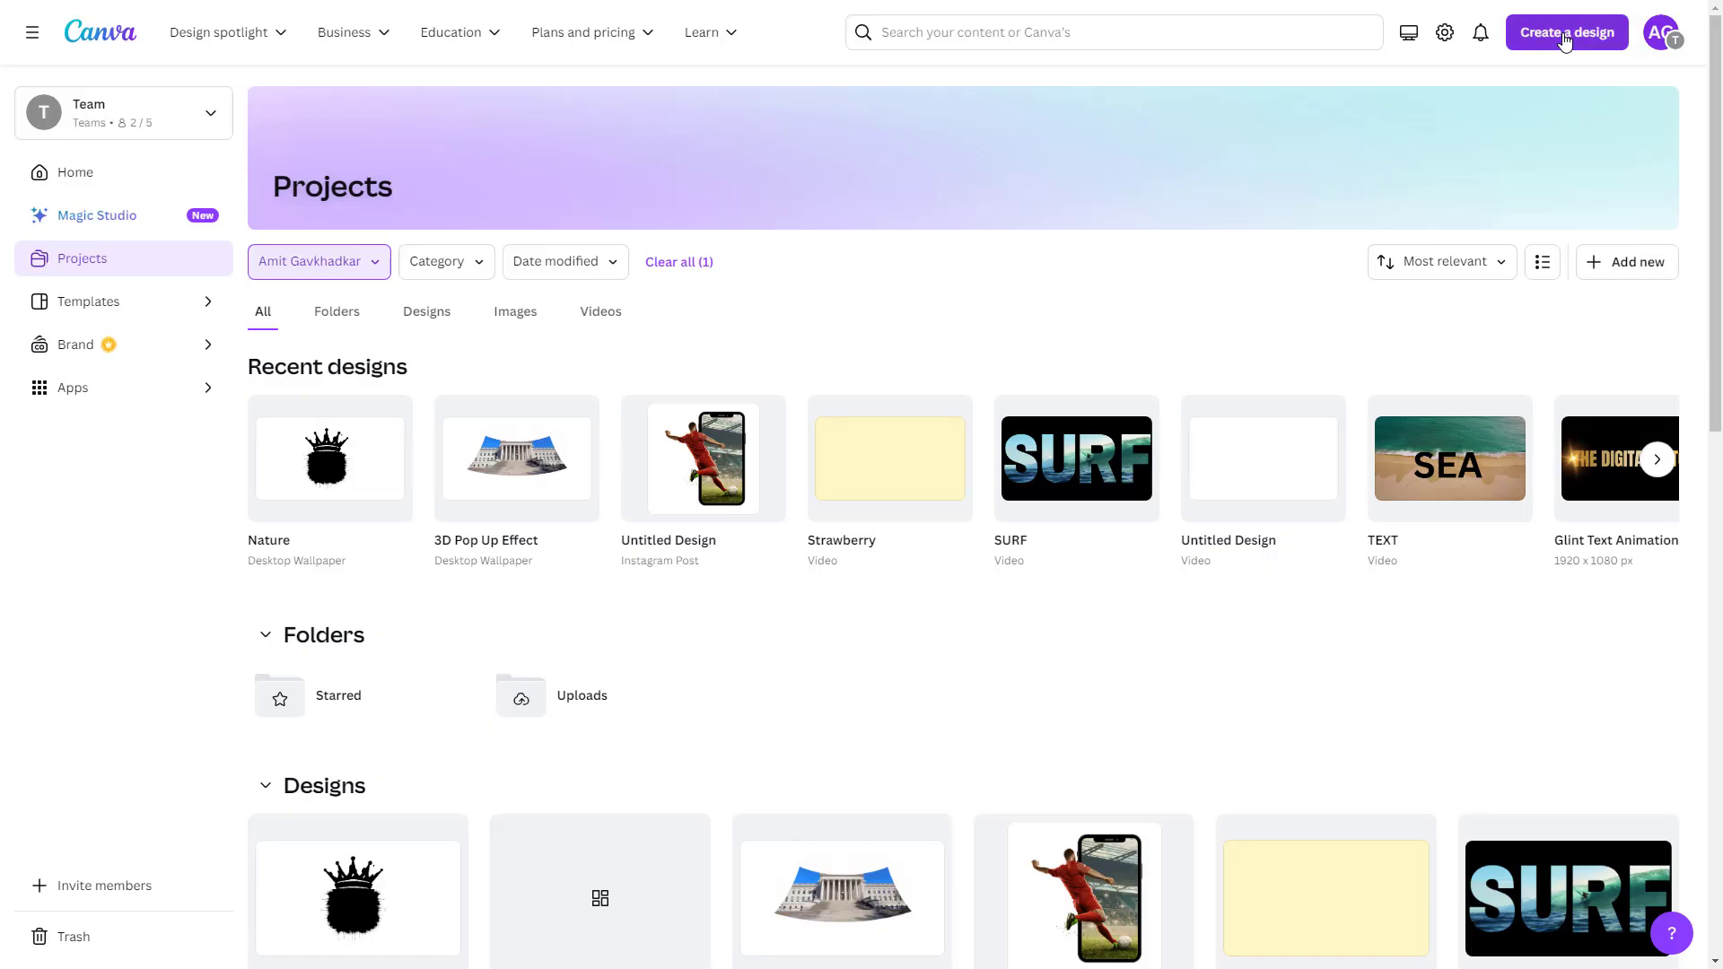
# Switch to Canva, import the Nature PDF from the Downloads folder and open the imported Nature.pdf design
pyautogui.click(1564, 36)
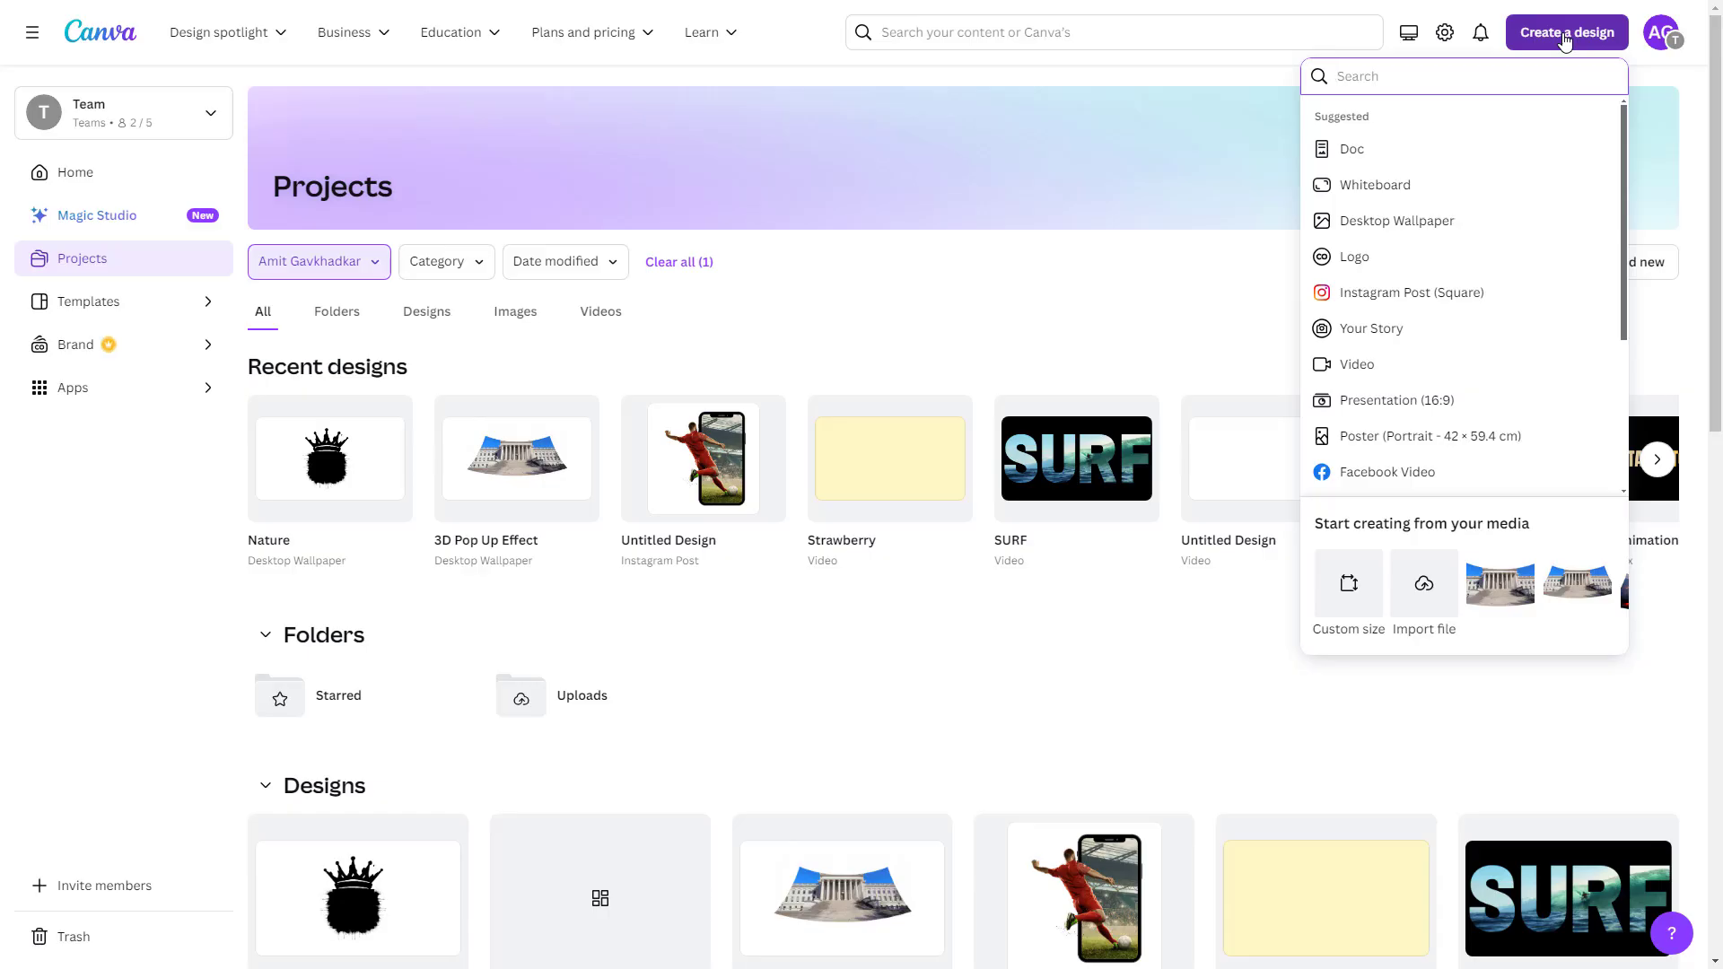
pyautogui.click(1425, 586)
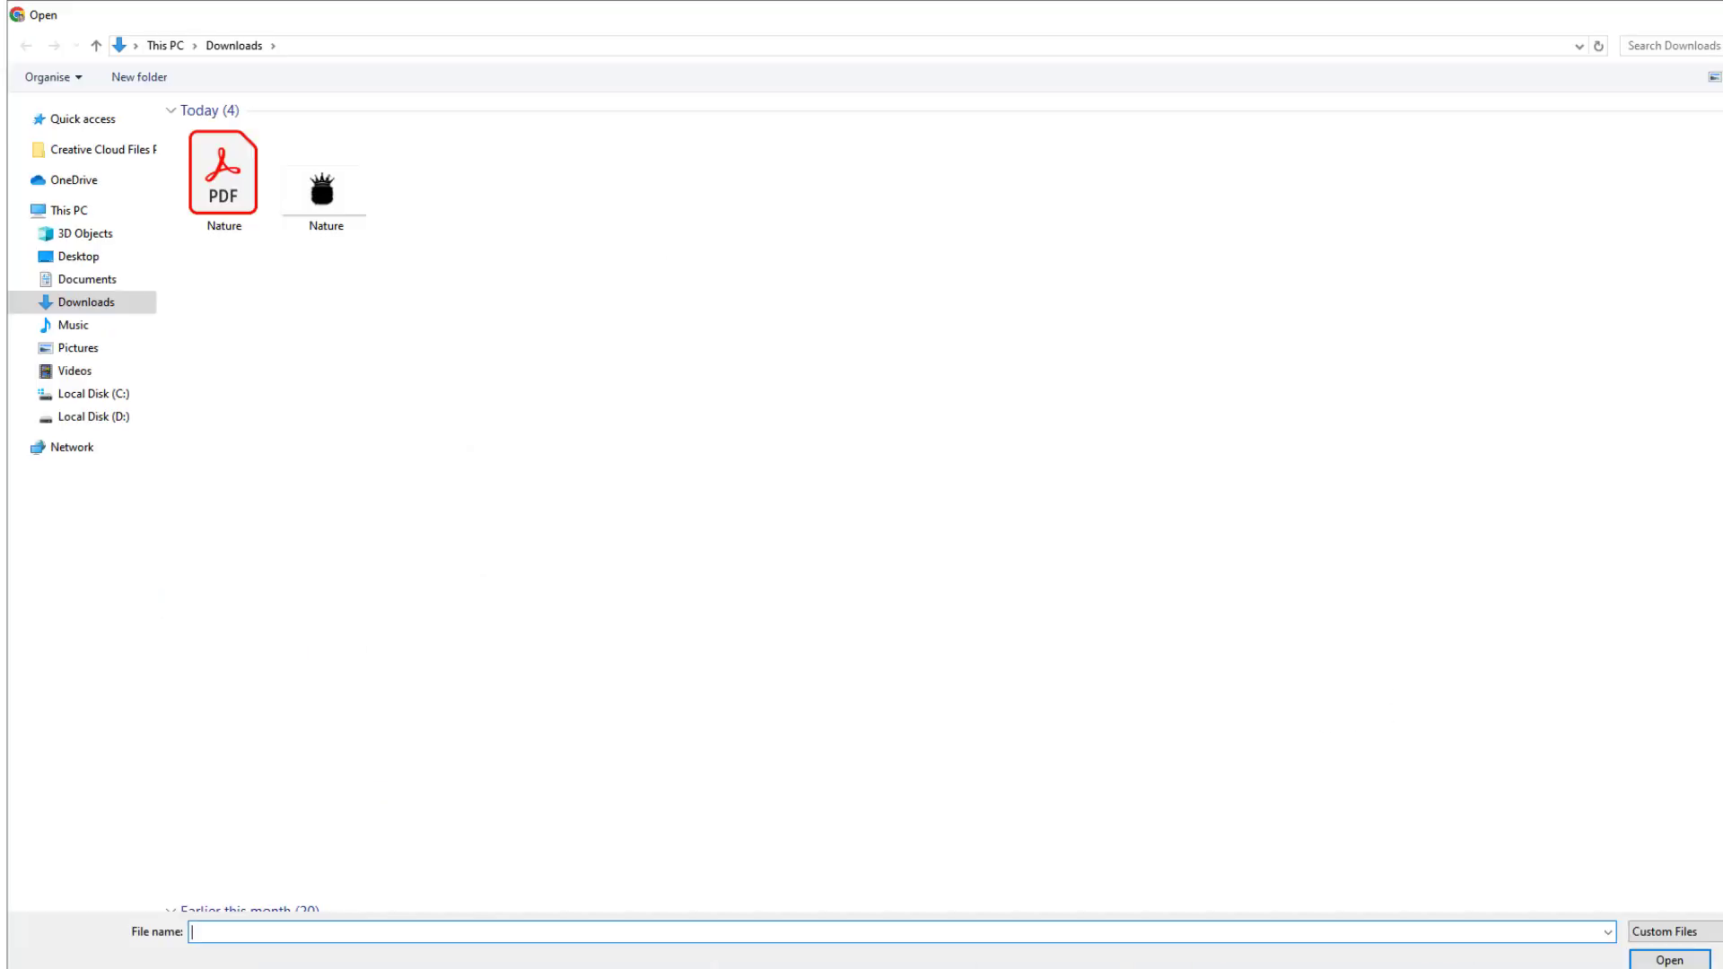
pyautogui.doubleClick(236, 199)
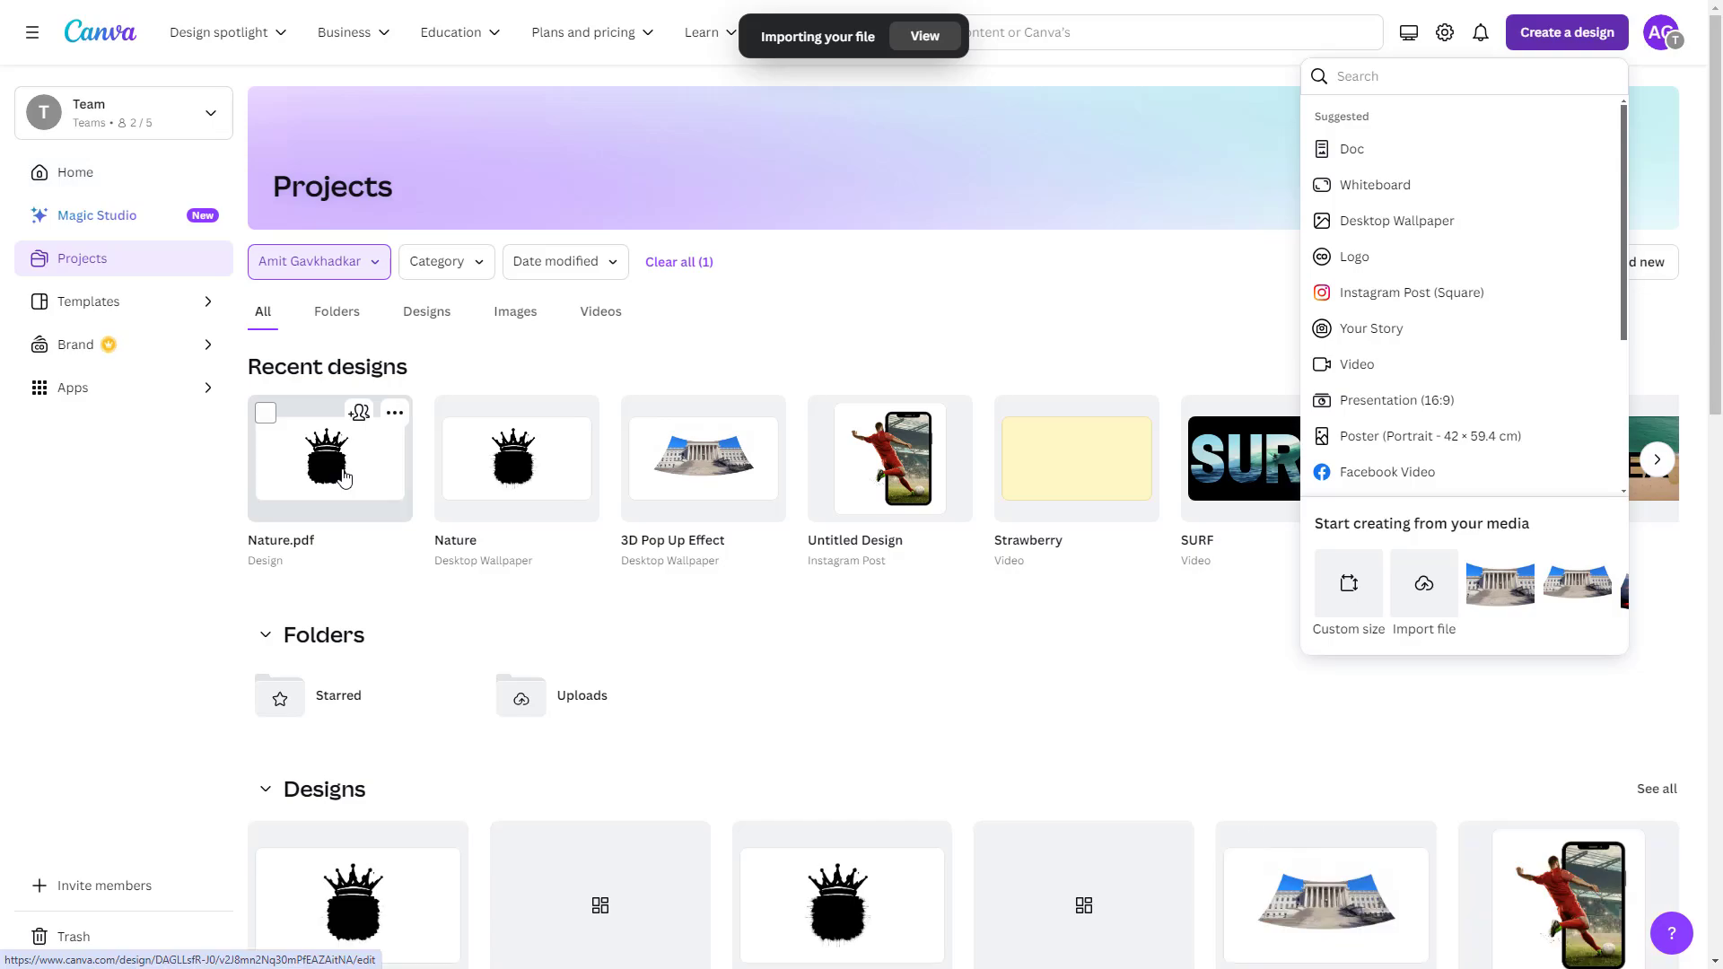
pyautogui.click(342, 477)
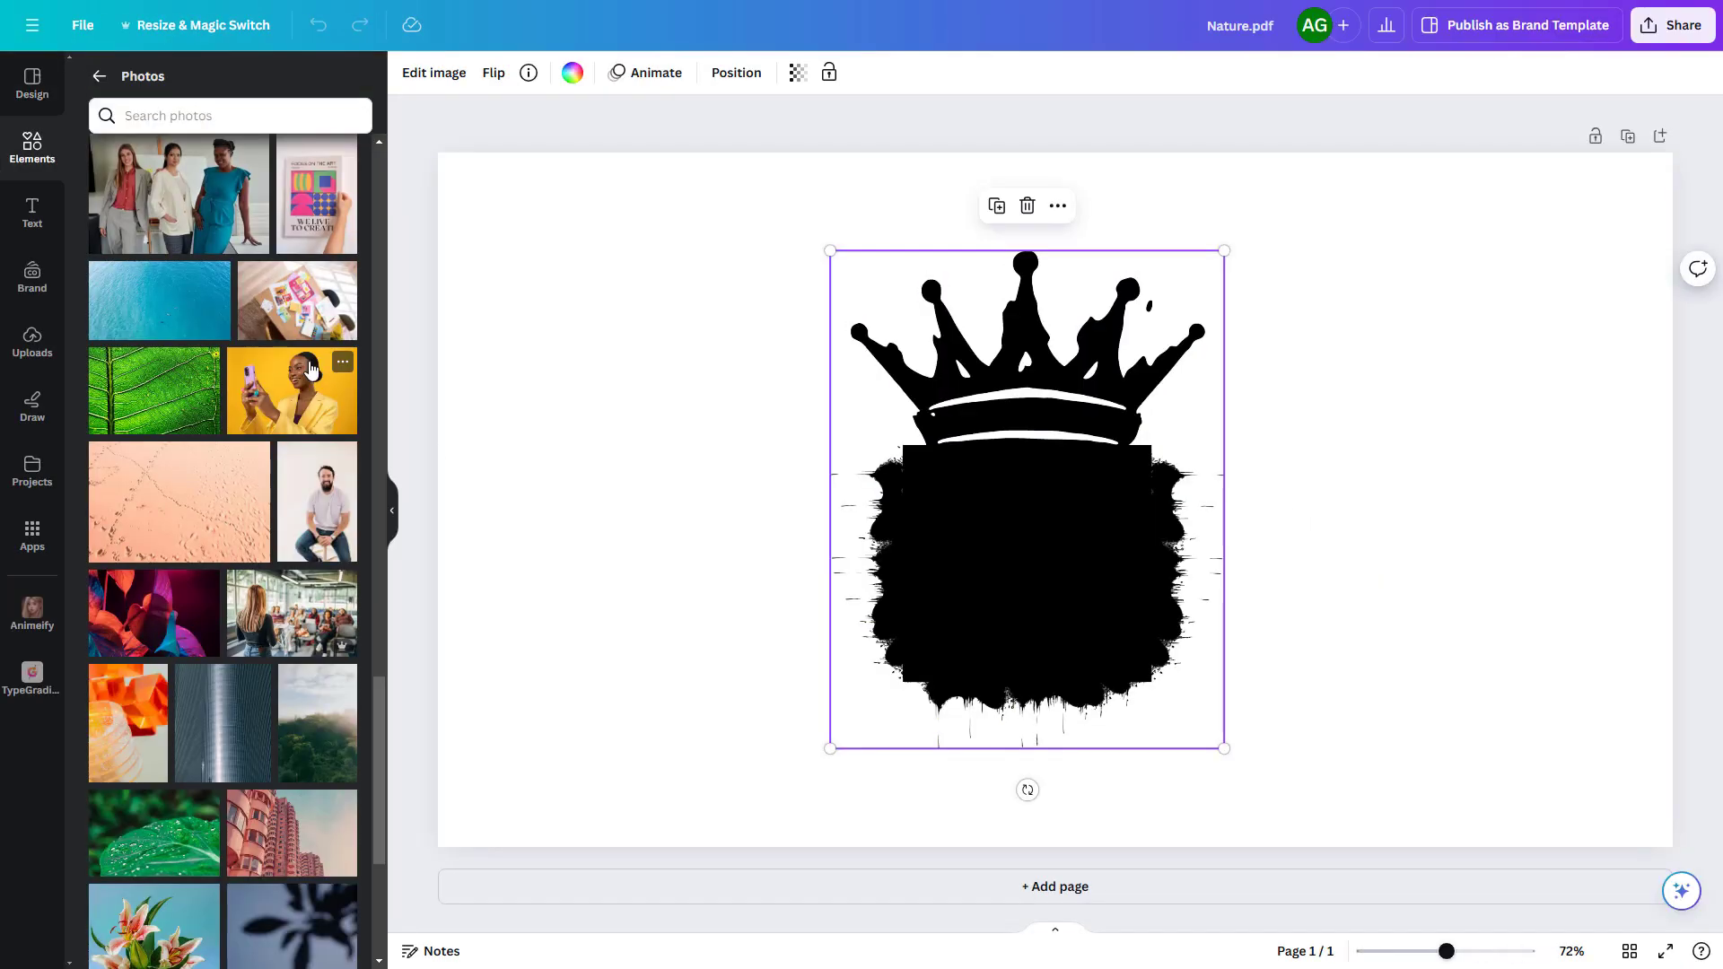
# Try the photo of the woman in yellow in the crown-and-splatter shape and replace it with the pink lily photo
pyautogui.moveTo(296, 387); pyautogui.dragTo(906, 361)
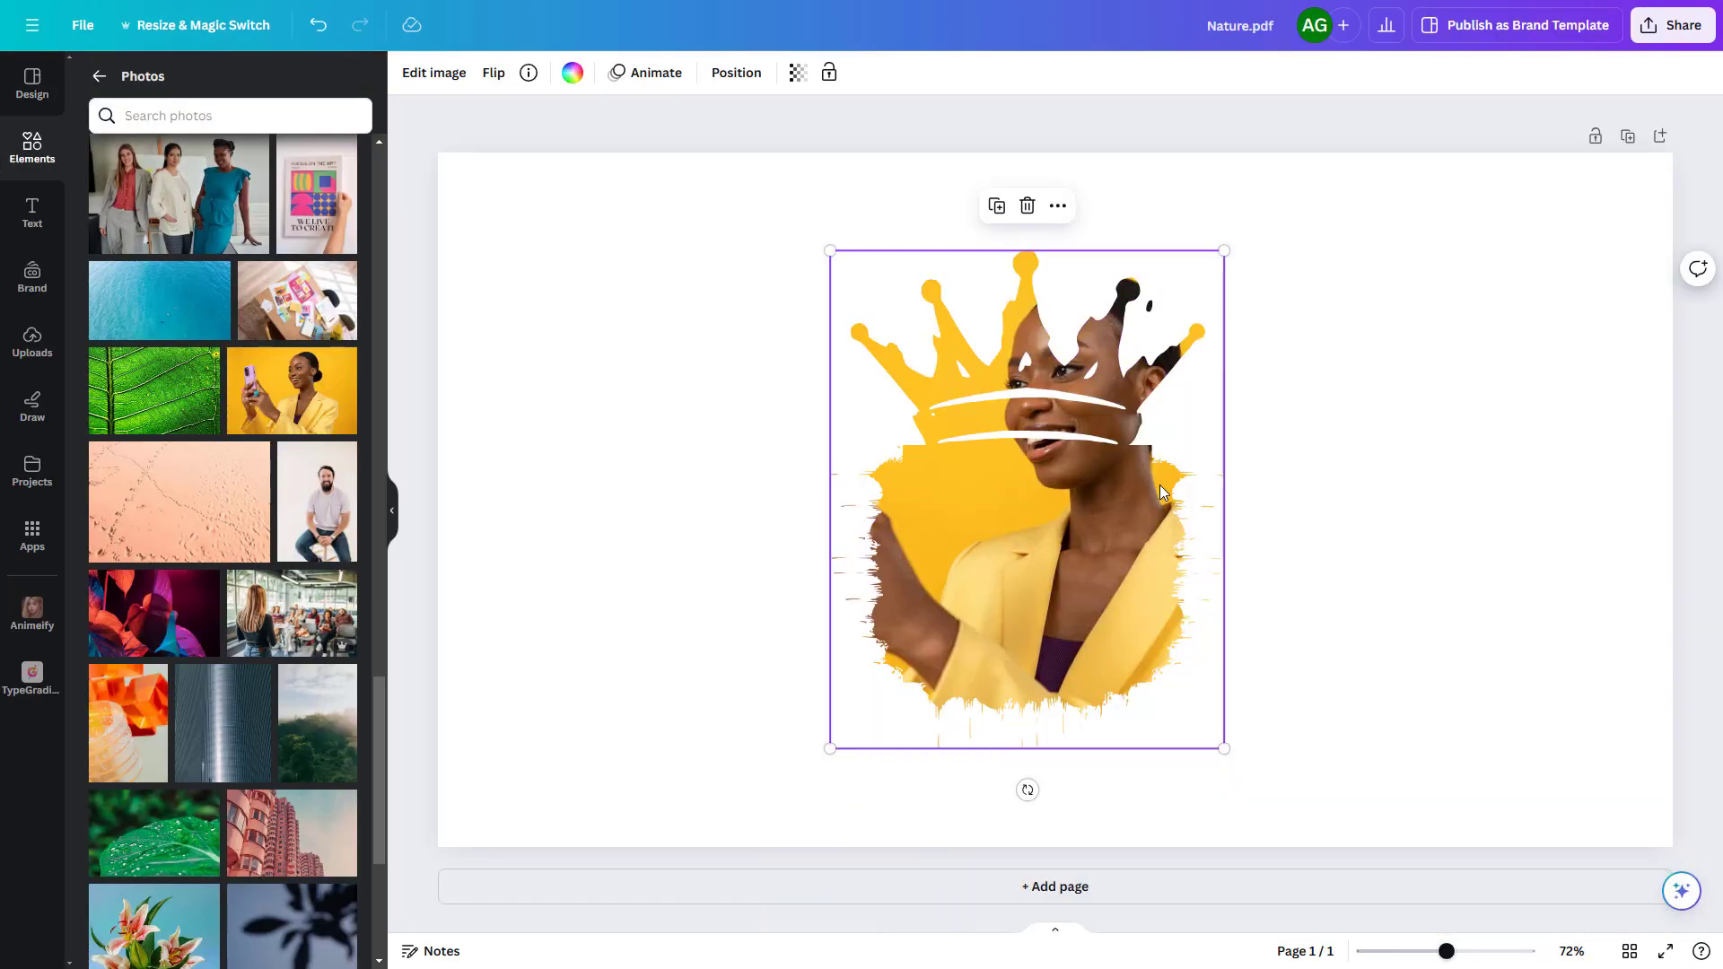
pyautogui.scroll(-4, 192, 564)
pyautogui.click(192, 564)
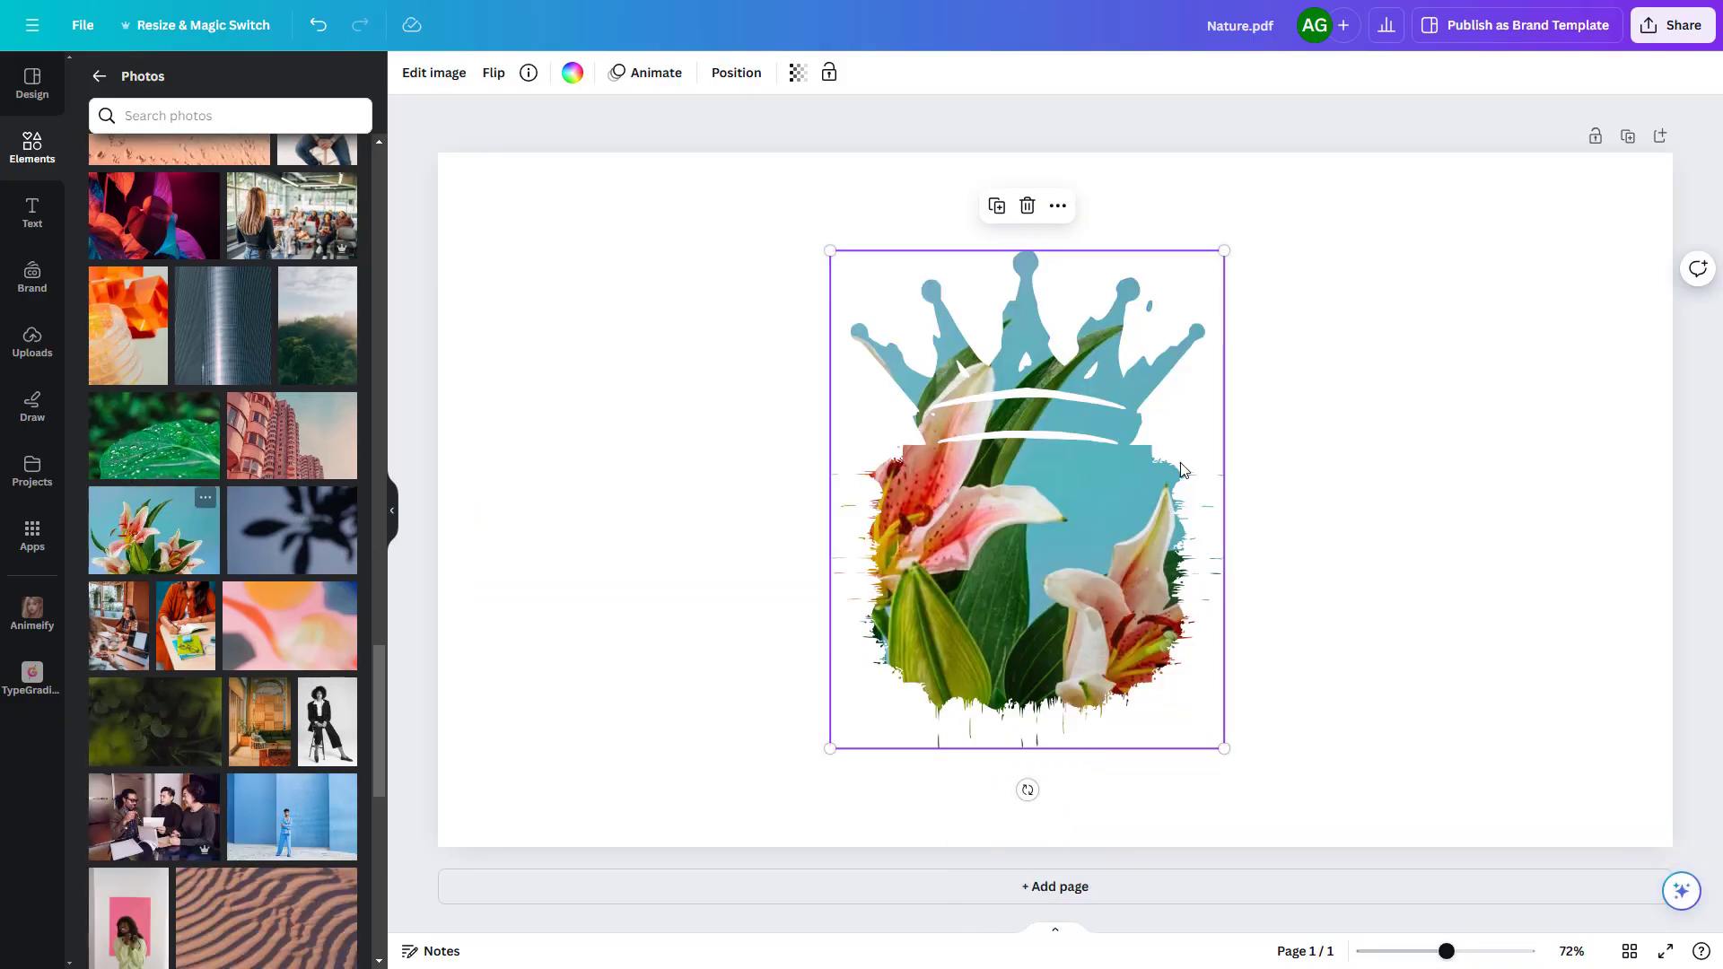
pyautogui.doubleClick(1020, 557)
pyautogui.click(703, 500)
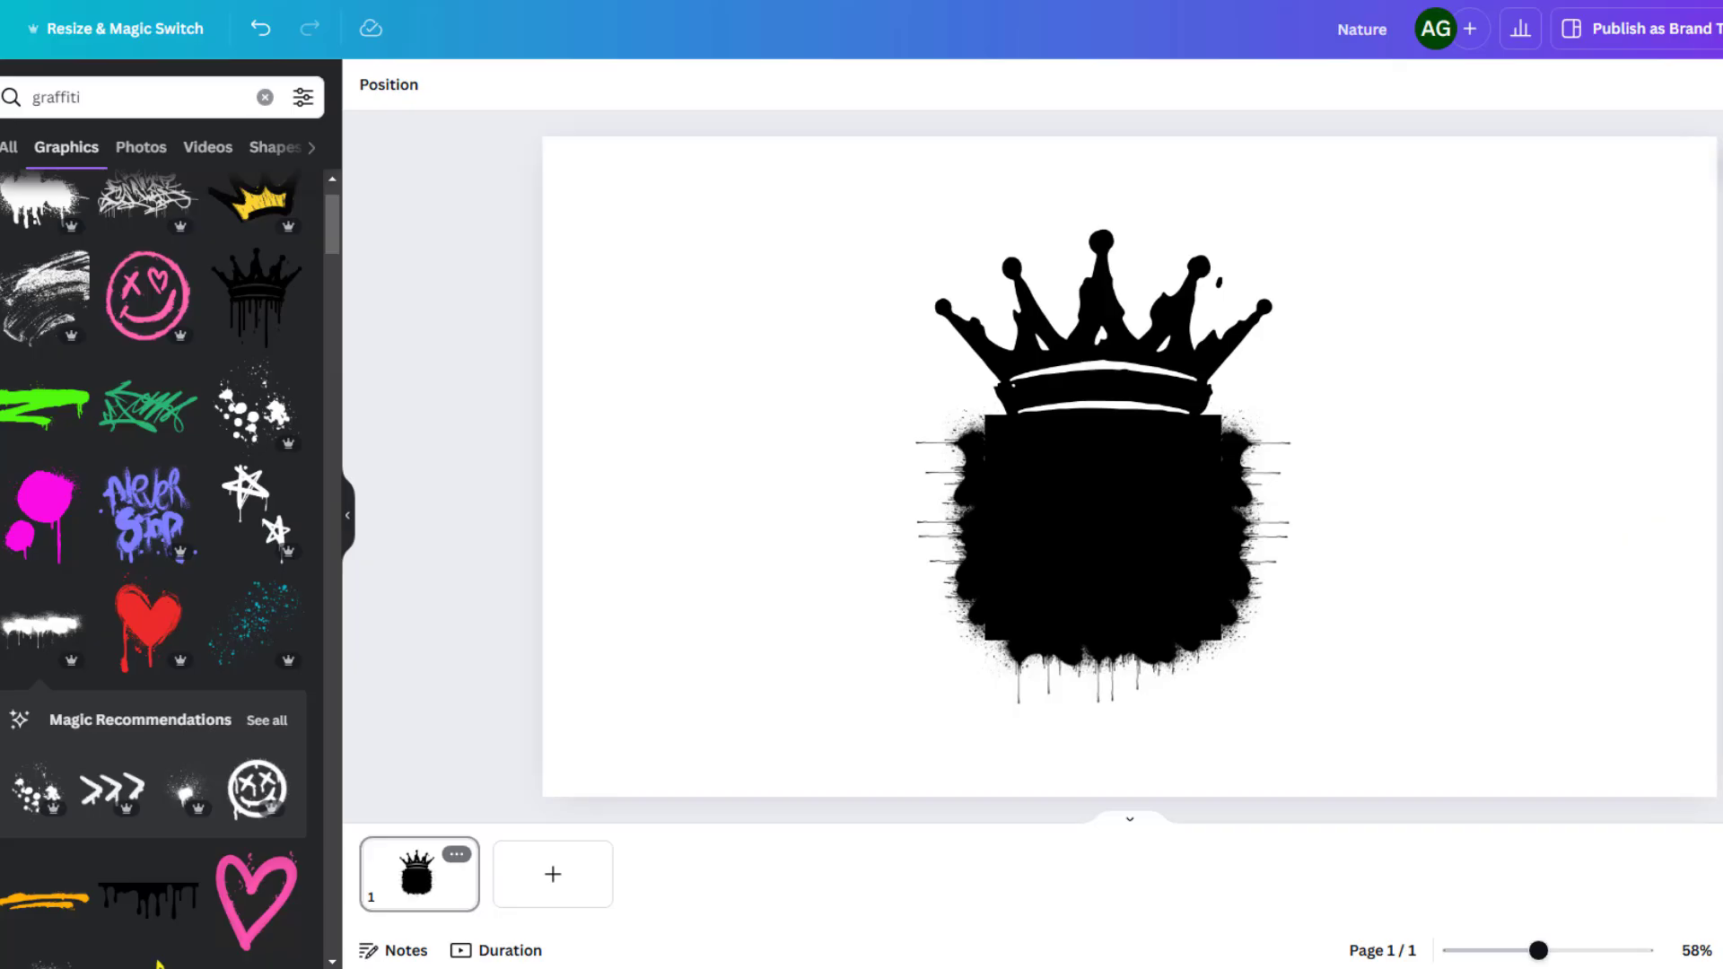
# Add a second page to the original Nature design and insert a heading reading "Nature"
pyautogui.click(550, 881)
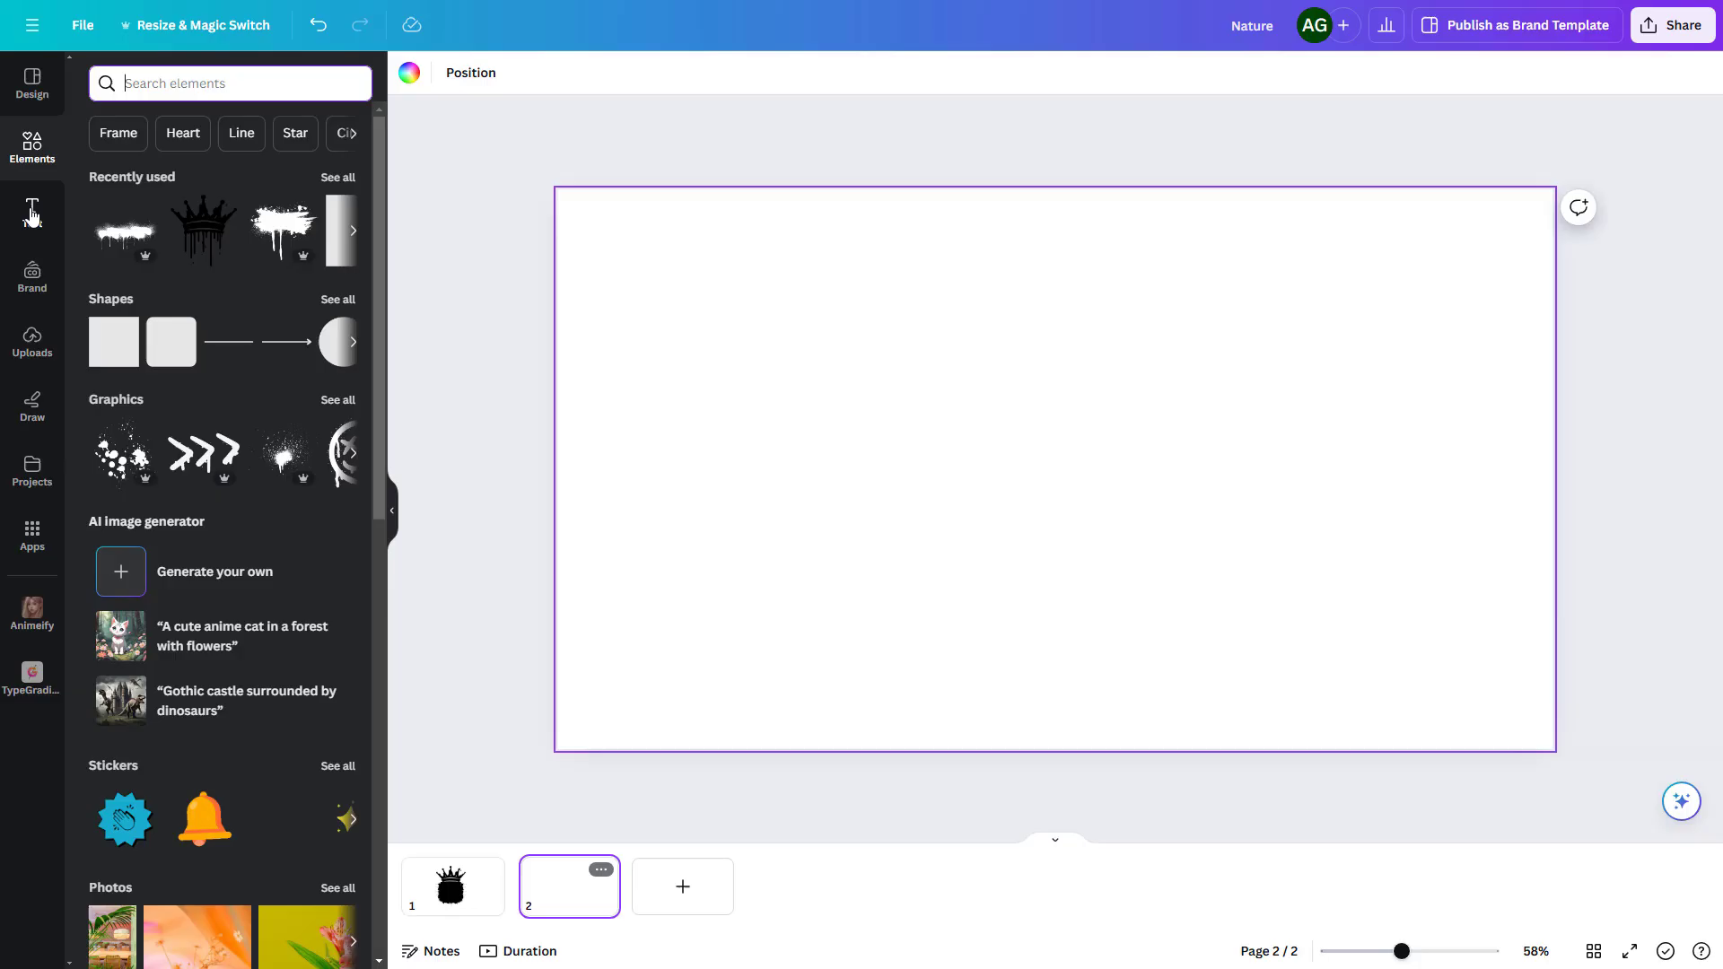
pyautogui.click(27, 216)
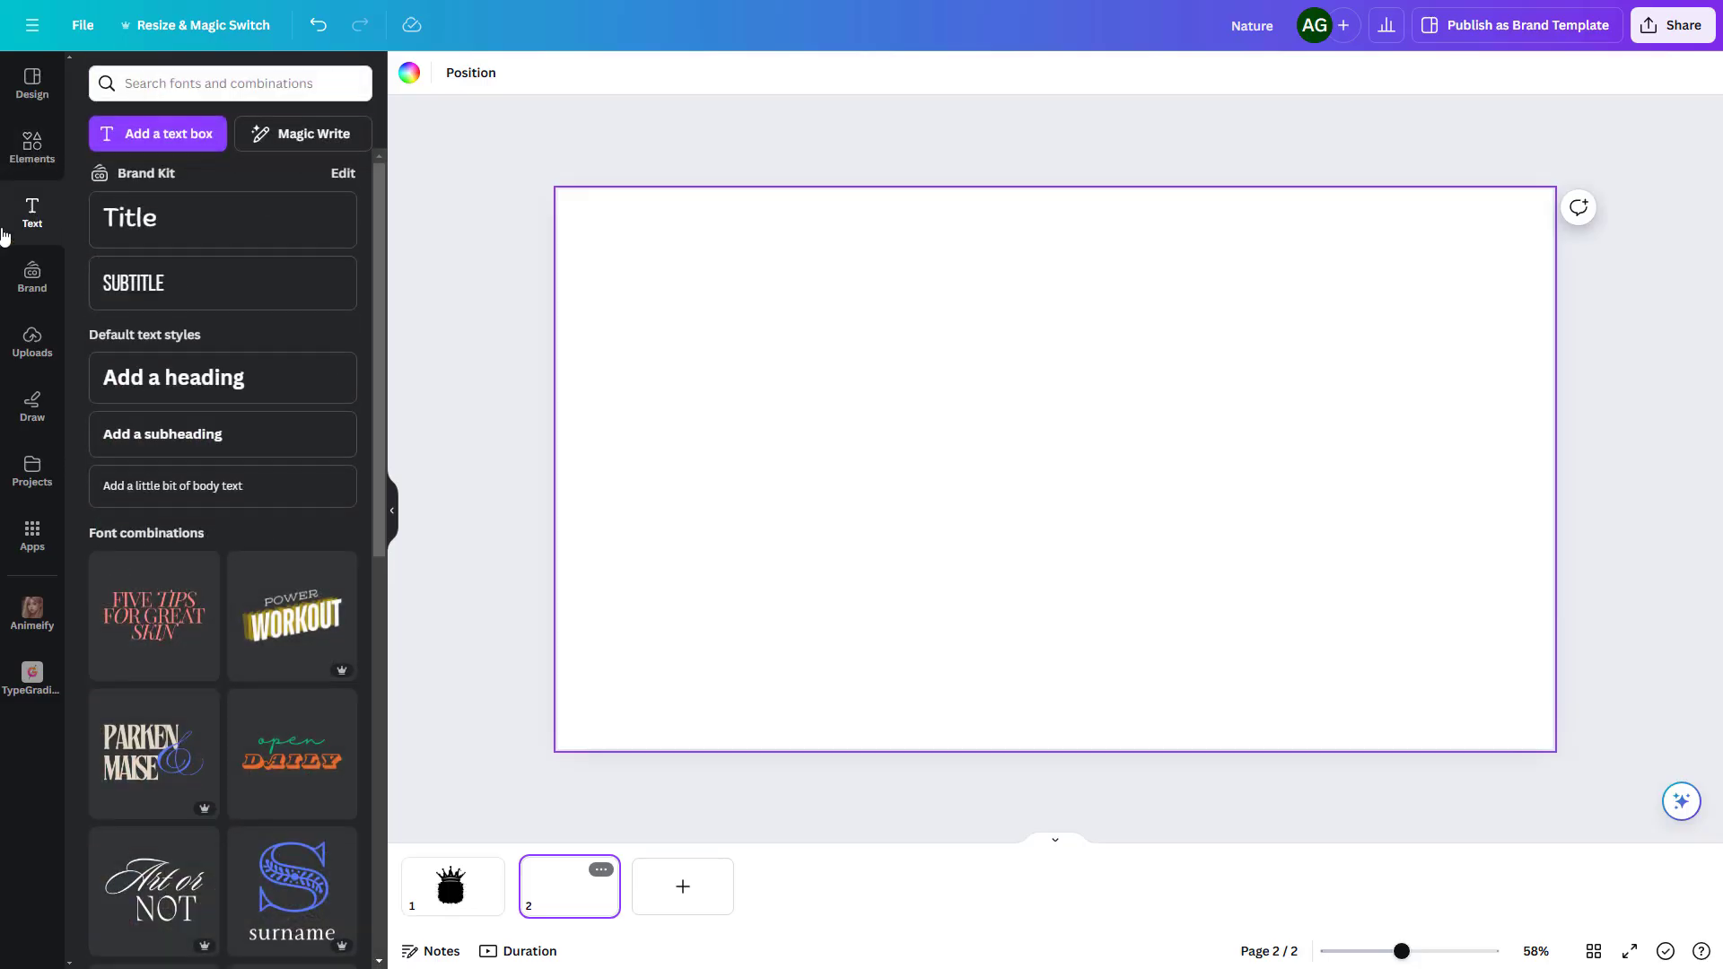
pyautogui.click(220, 379)
pyautogui.write('Nature')
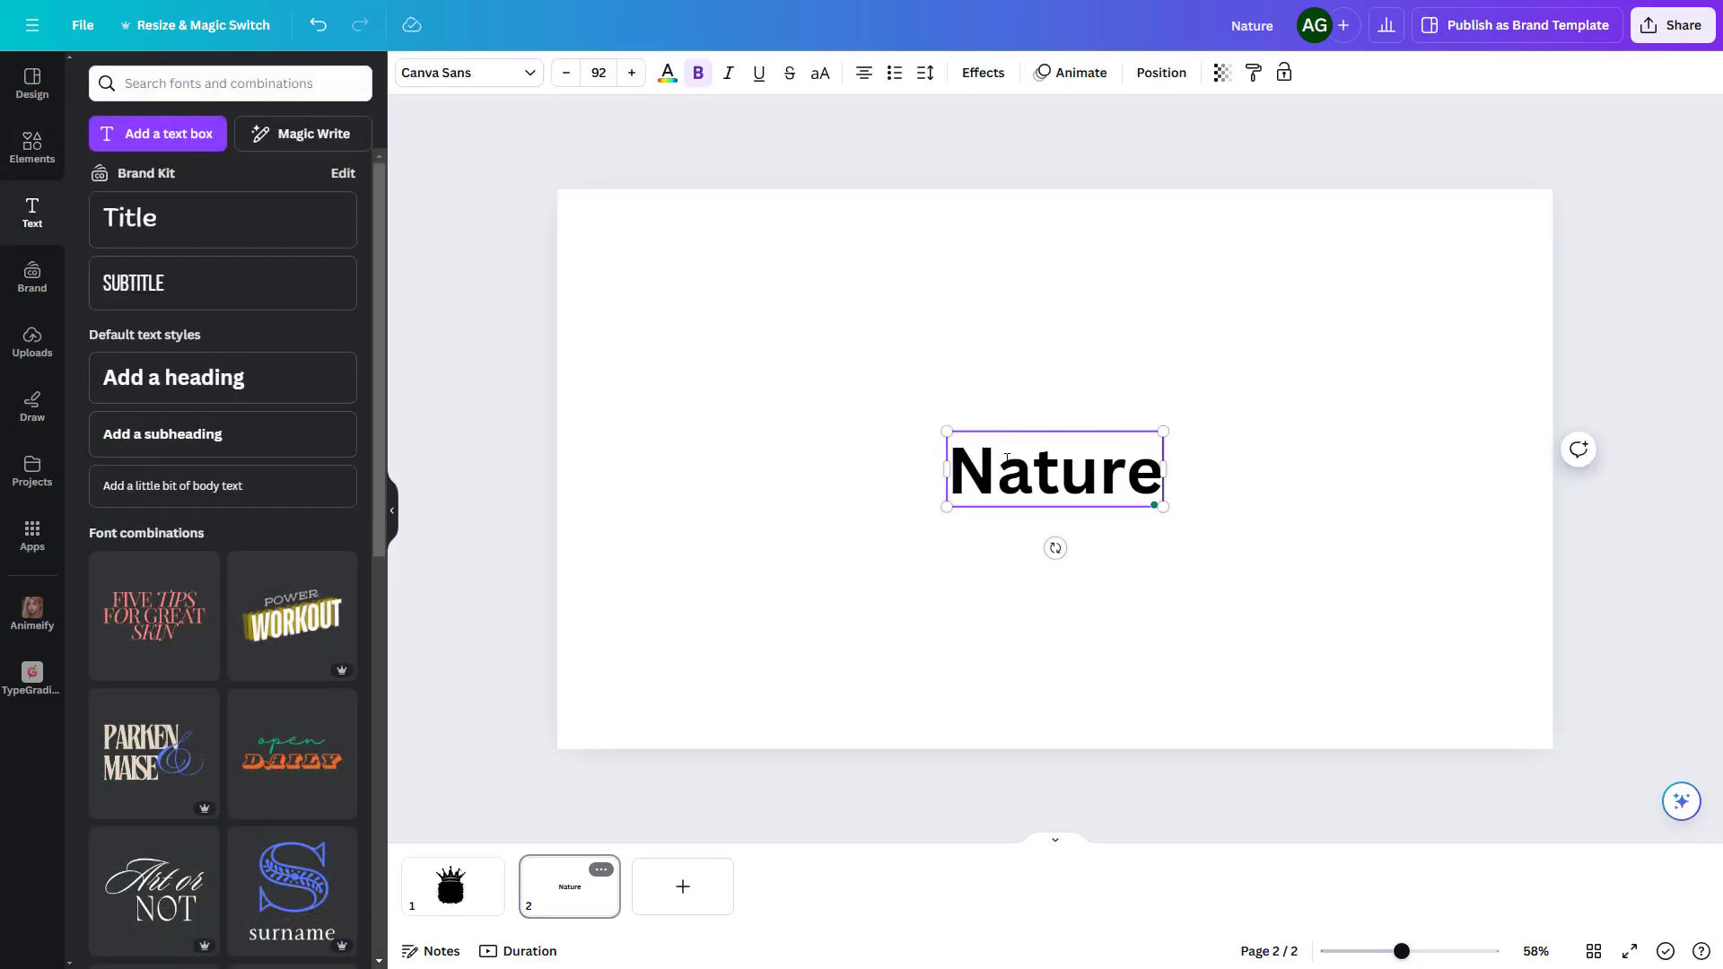
# Make the Nature heading uppercase in the Anton font, enlarge it to about size 322 and position it in the page's lower middle
pyautogui.click(820, 73)
pyautogui.click(528, 72)
pyautogui.click(128, 401)
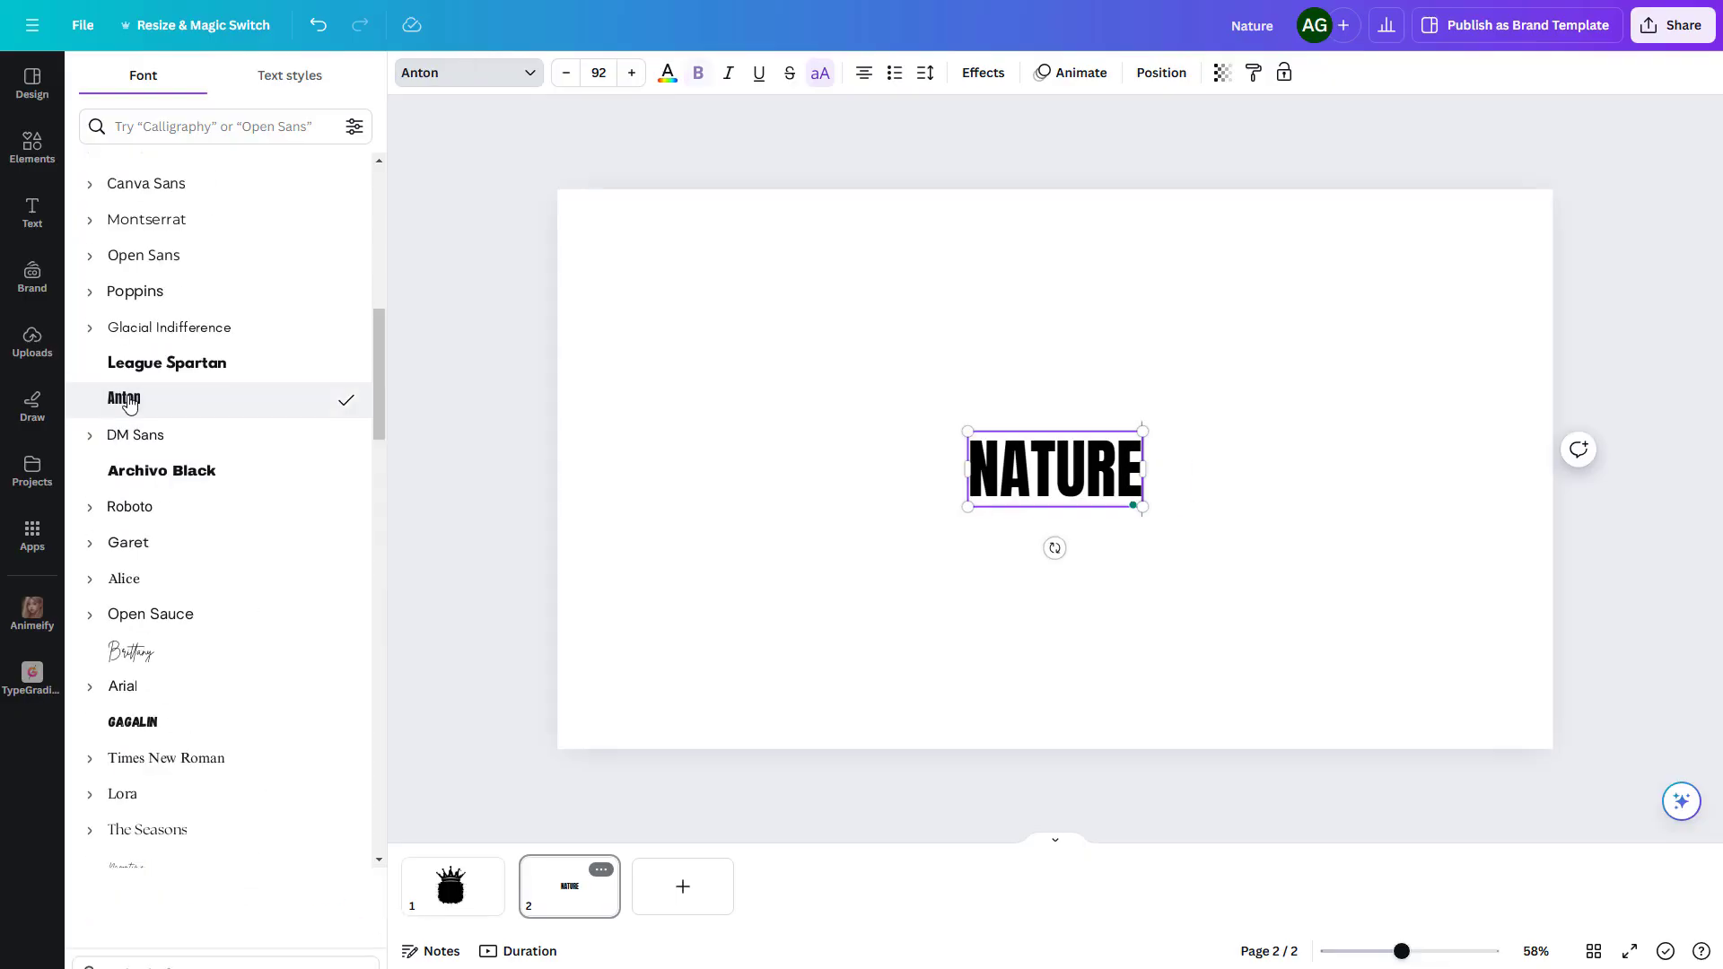
pyautogui.moveTo(1142, 507); pyautogui.dragTo(1367, 697)
pyautogui.press('Escape')
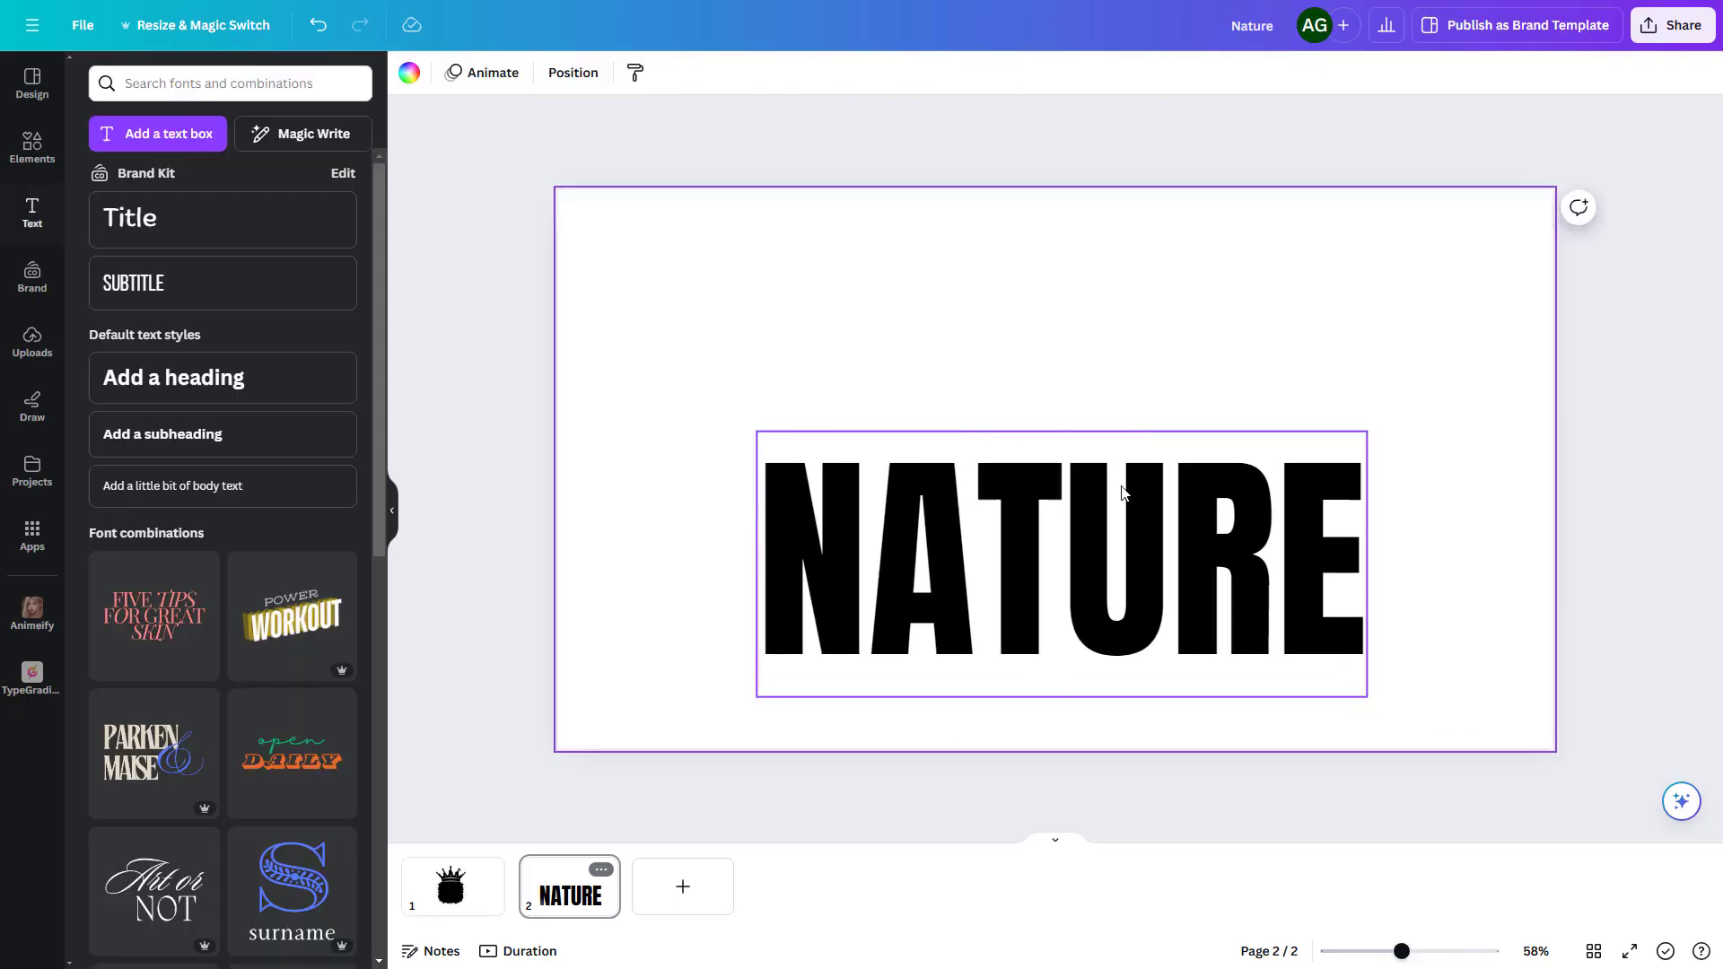
pyautogui.moveTo(1082, 514); pyautogui.dragTo(1062, 488)
# Add the recently used black mountain graphic, shrink it and place it directly above the letters TURE
pyautogui.click(32, 147)
pyautogui.click(339, 162)
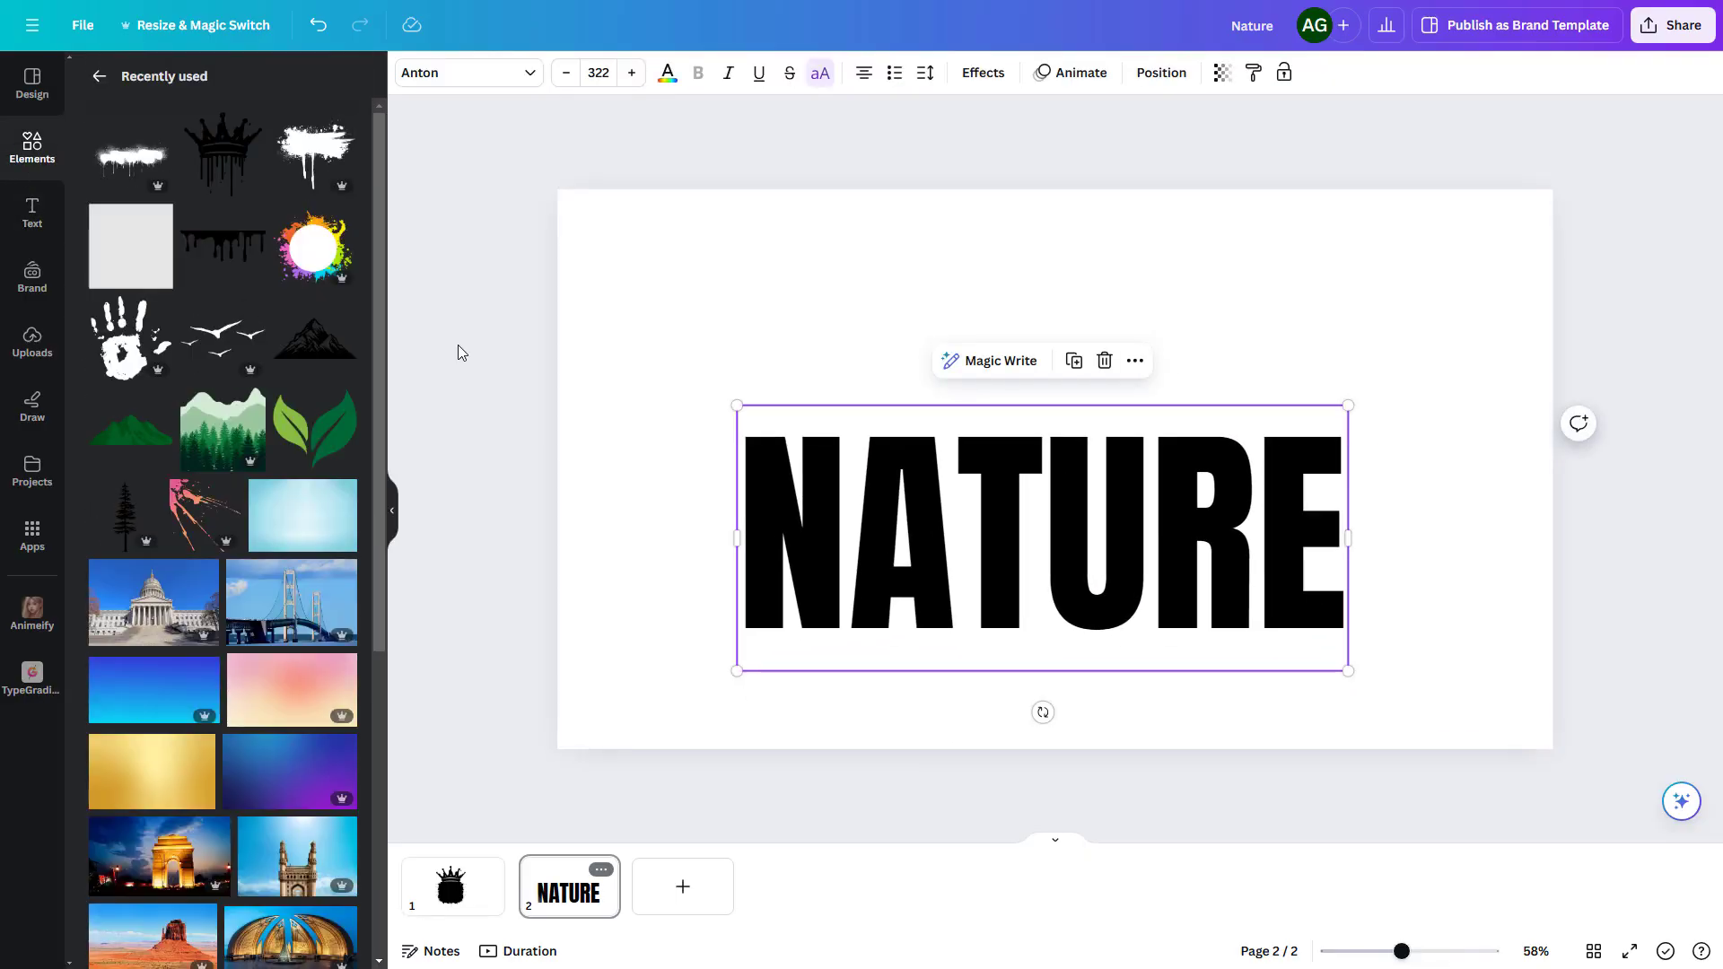
pyautogui.click(314, 336)
pyautogui.moveTo(847, 584); pyautogui.dragTo(960, 437)
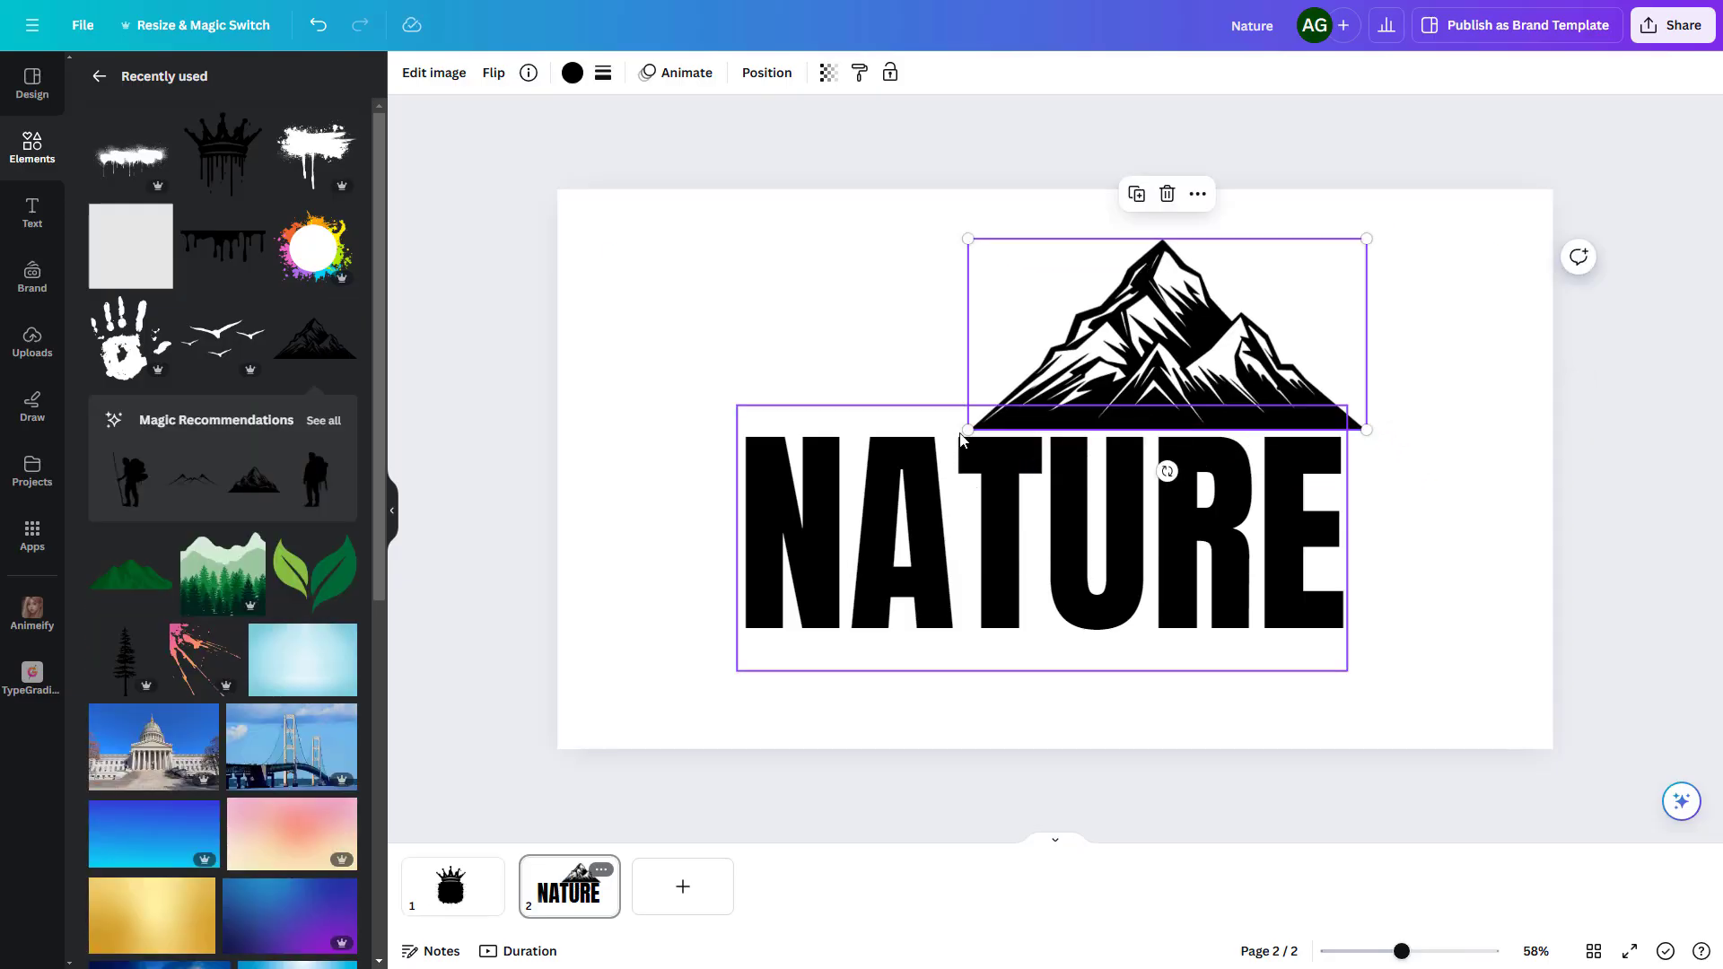
pyautogui.moveTo(1367, 238); pyautogui.dragTo(1314, 266)
pyautogui.moveTo(1182, 362); pyautogui.dragTo(1203, 359)
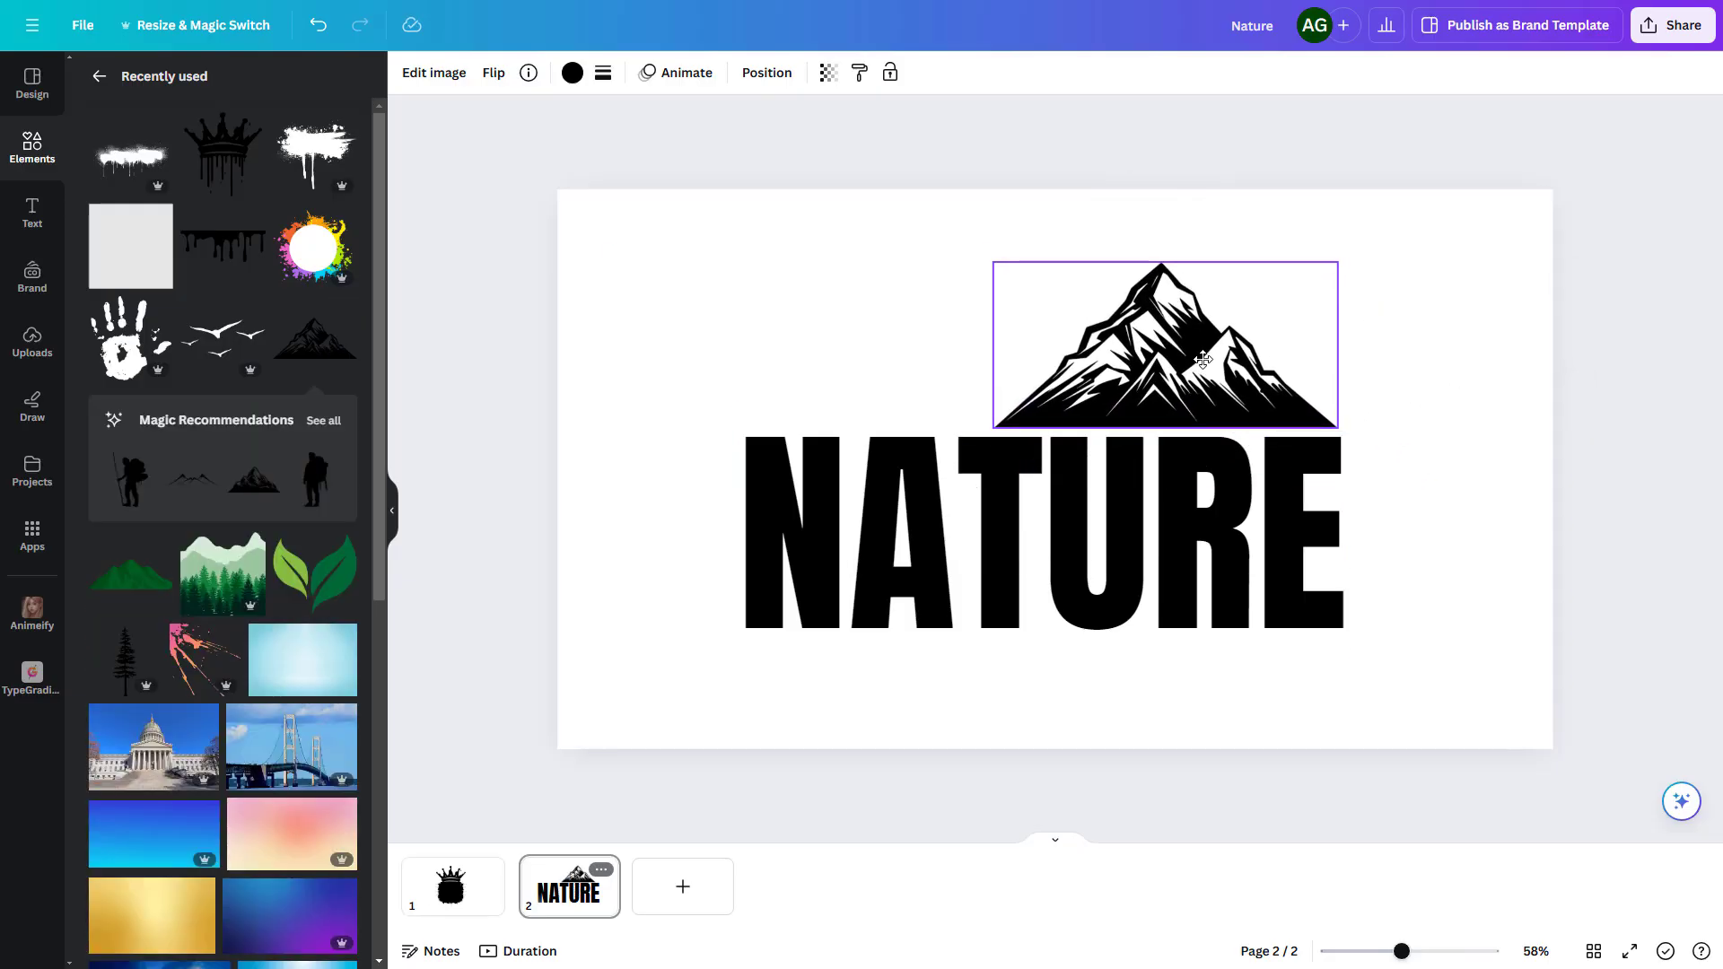
# Add the recently used flying birds graphic, shrink it and place it to the left of the mountain
pyautogui.moveTo(222, 339); pyautogui.dragTo(846, 292)
pyautogui.moveTo(718, 245); pyautogui.dragTo(915, 334)
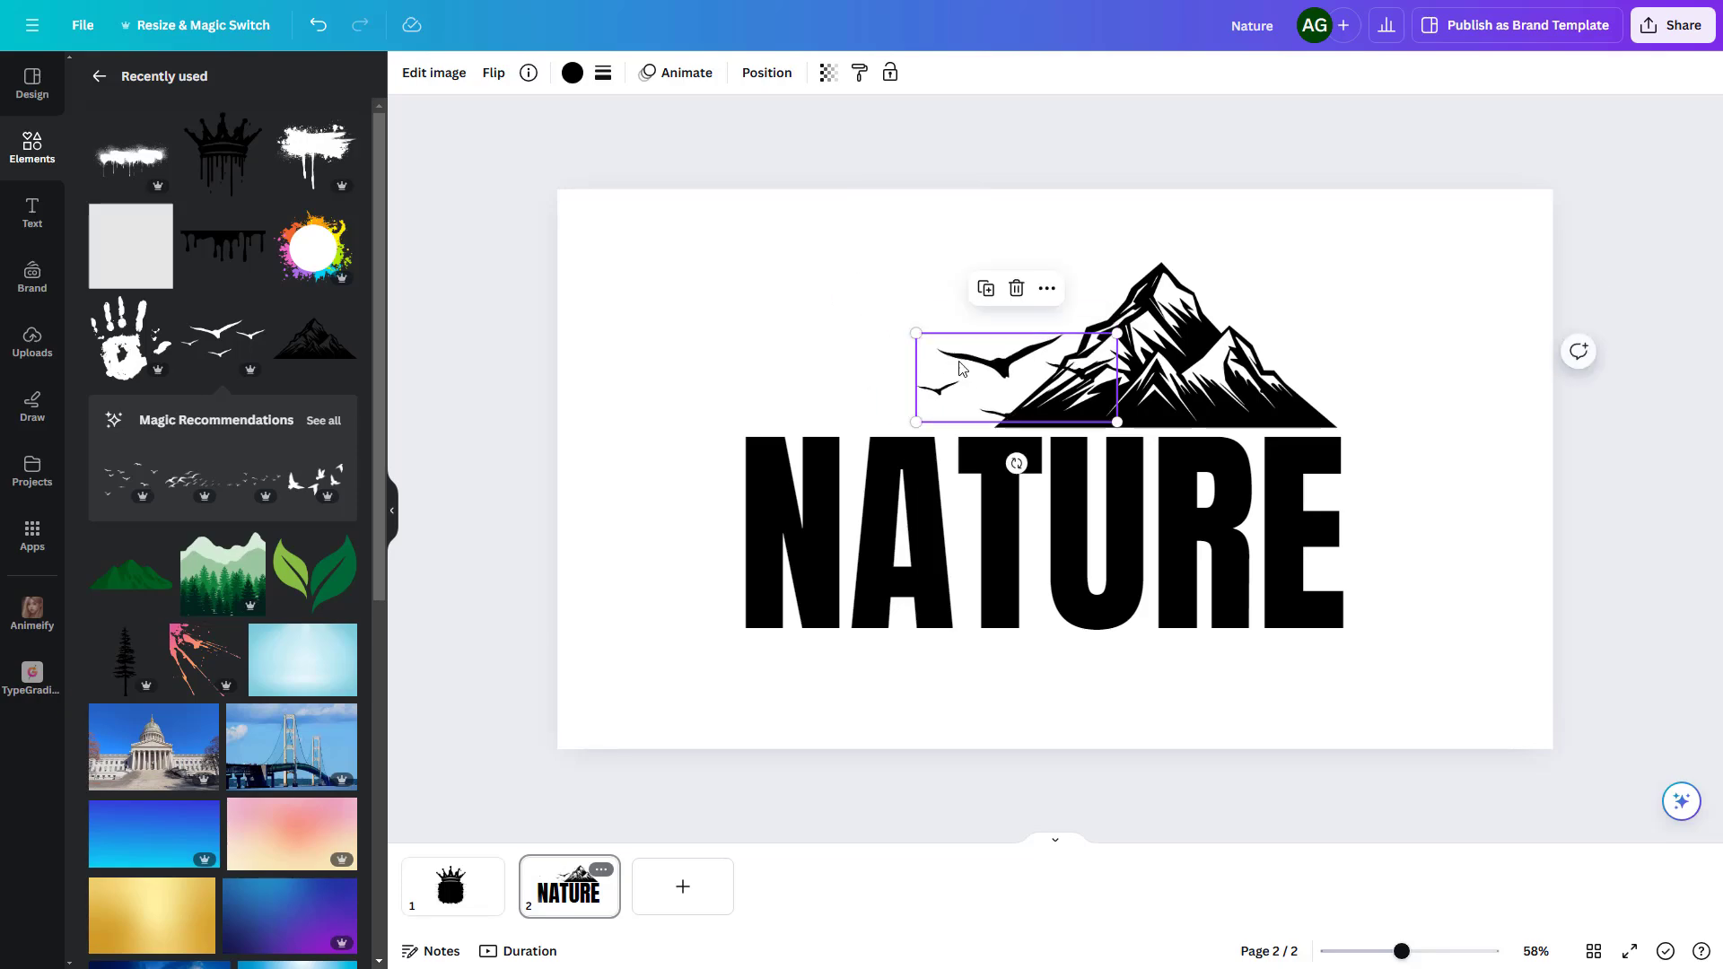
pyautogui.moveTo(1013, 377); pyautogui.dragTo(940, 344)
# Add the recently used pine tree graphic, scale it down and place it overlapping the left side of the letter N
pyautogui.click(129, 660)
pyautogui.moveTo(1055, 468); pyautogui.dragTo(736, 352)
pyautogui.moveTo(777, 463); pyautogui.dragTo(898, 599)
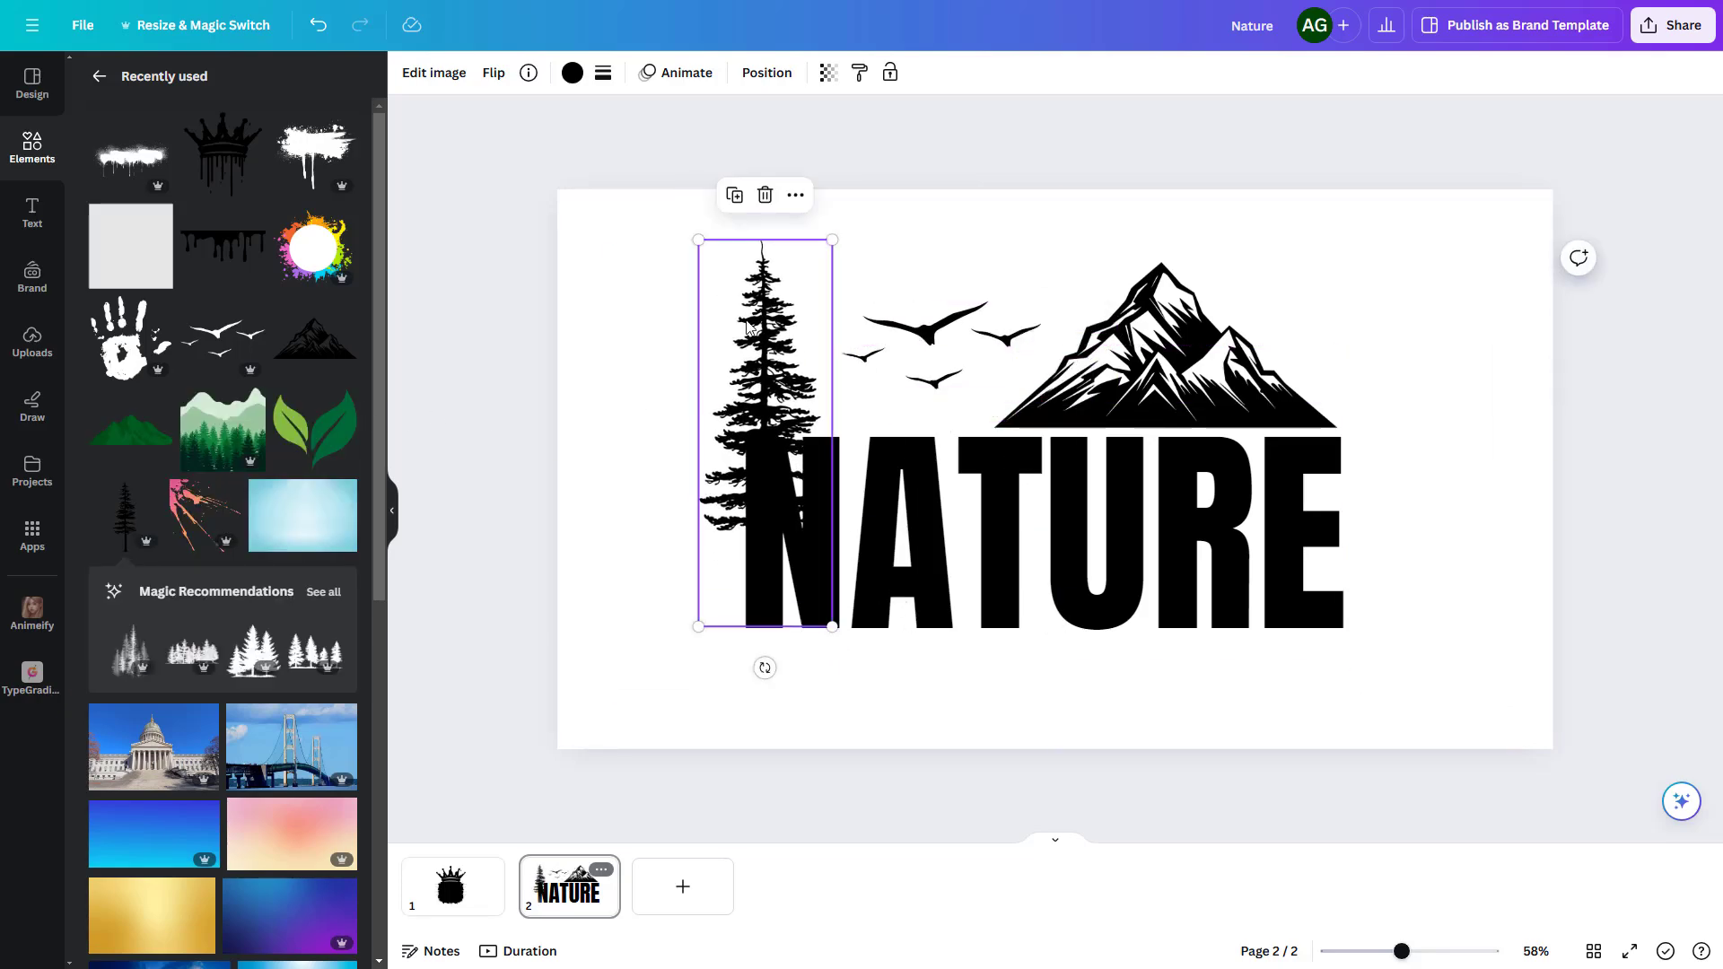
pyautogui.moveTo(751, 325); pyautogui.dragTo(729, 333)
pyautogui.click(1068, 233)
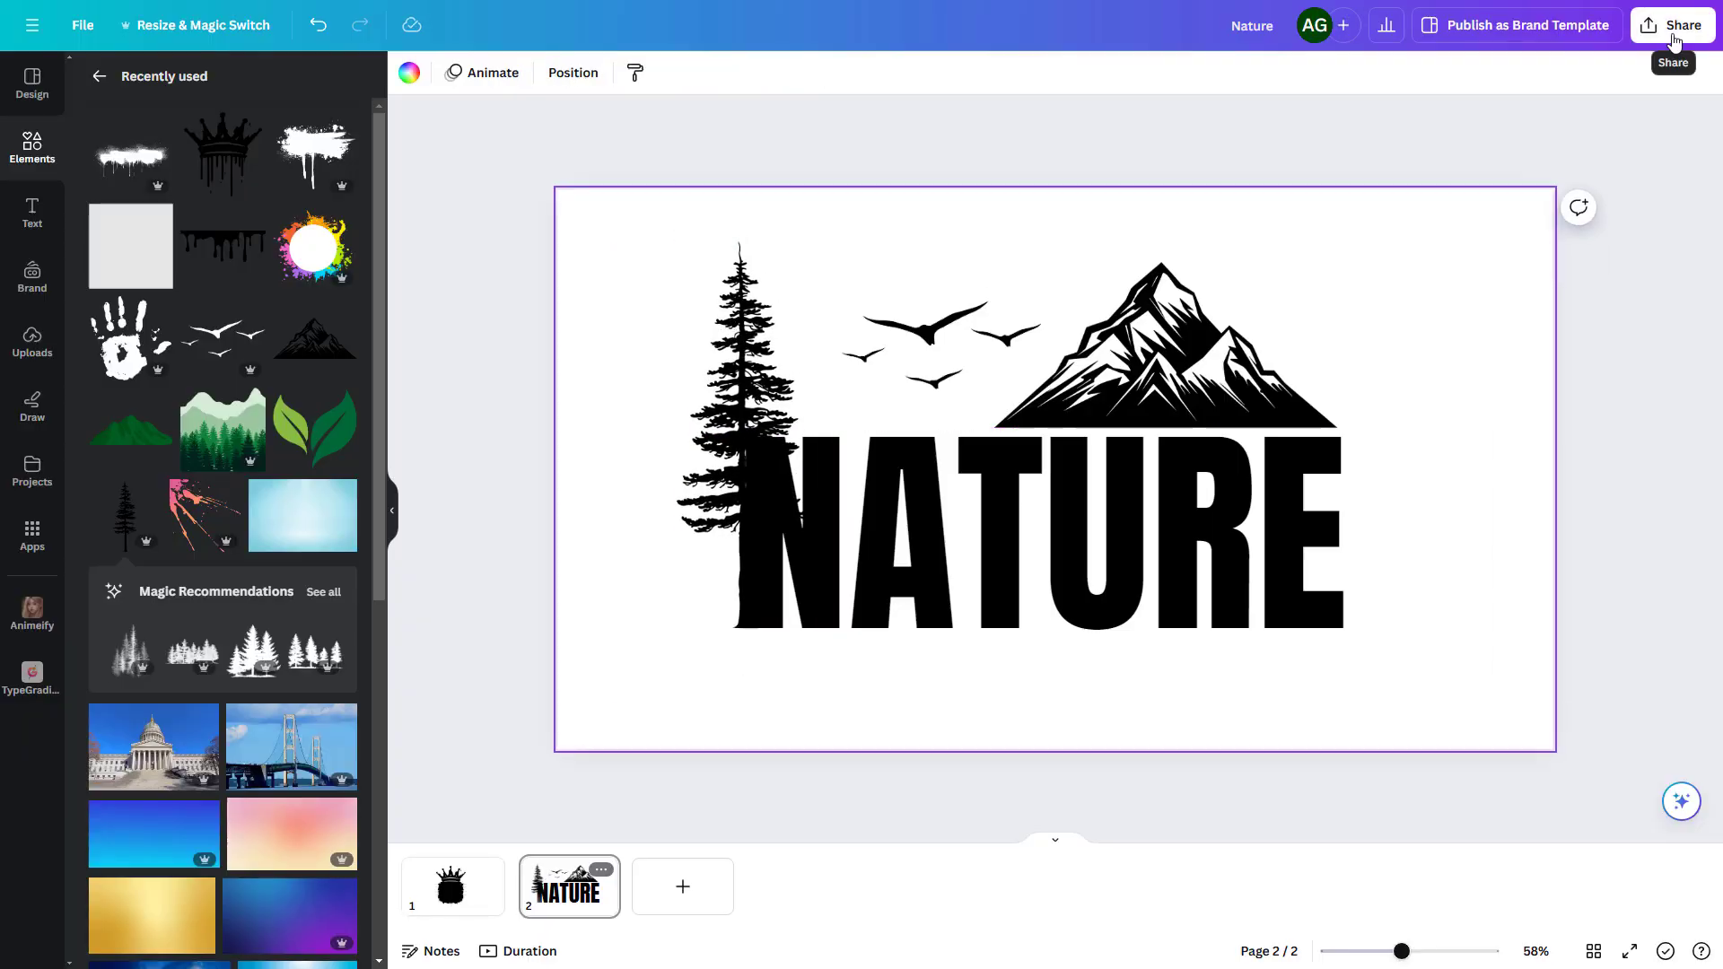
# Download the NATURE page, switch to Photopea and open the downloaded Nature (1) image
pyautogui.click(1674, 40)
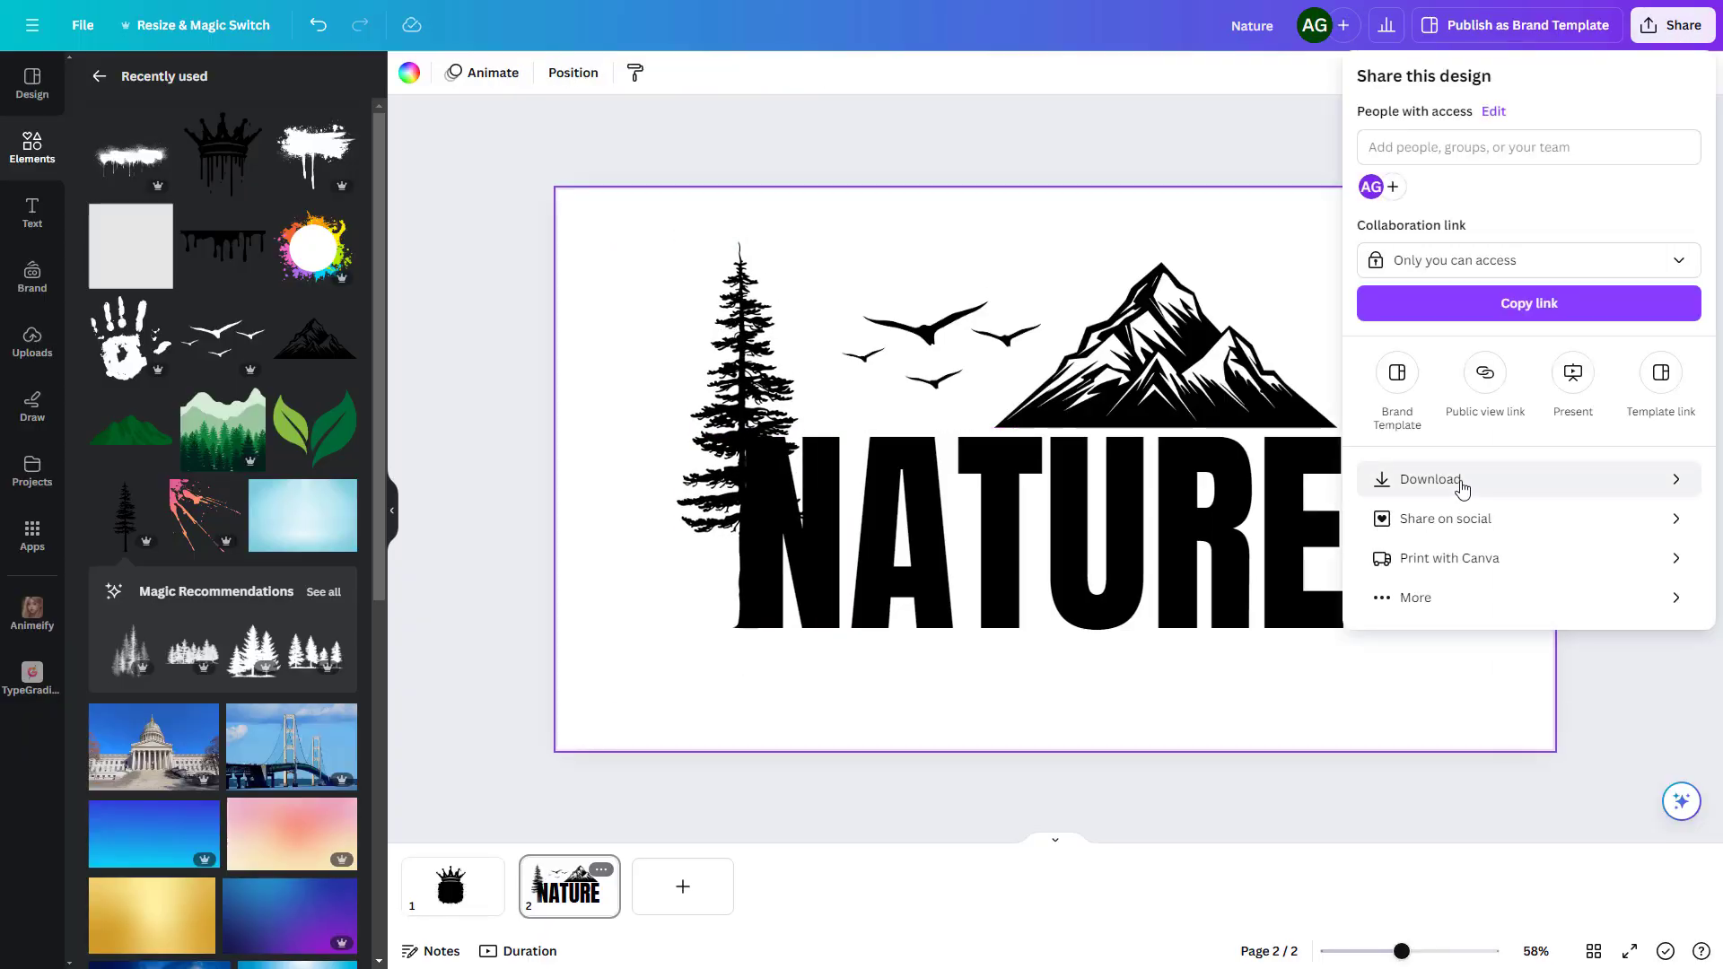
pyautogui.click(1462, 486)
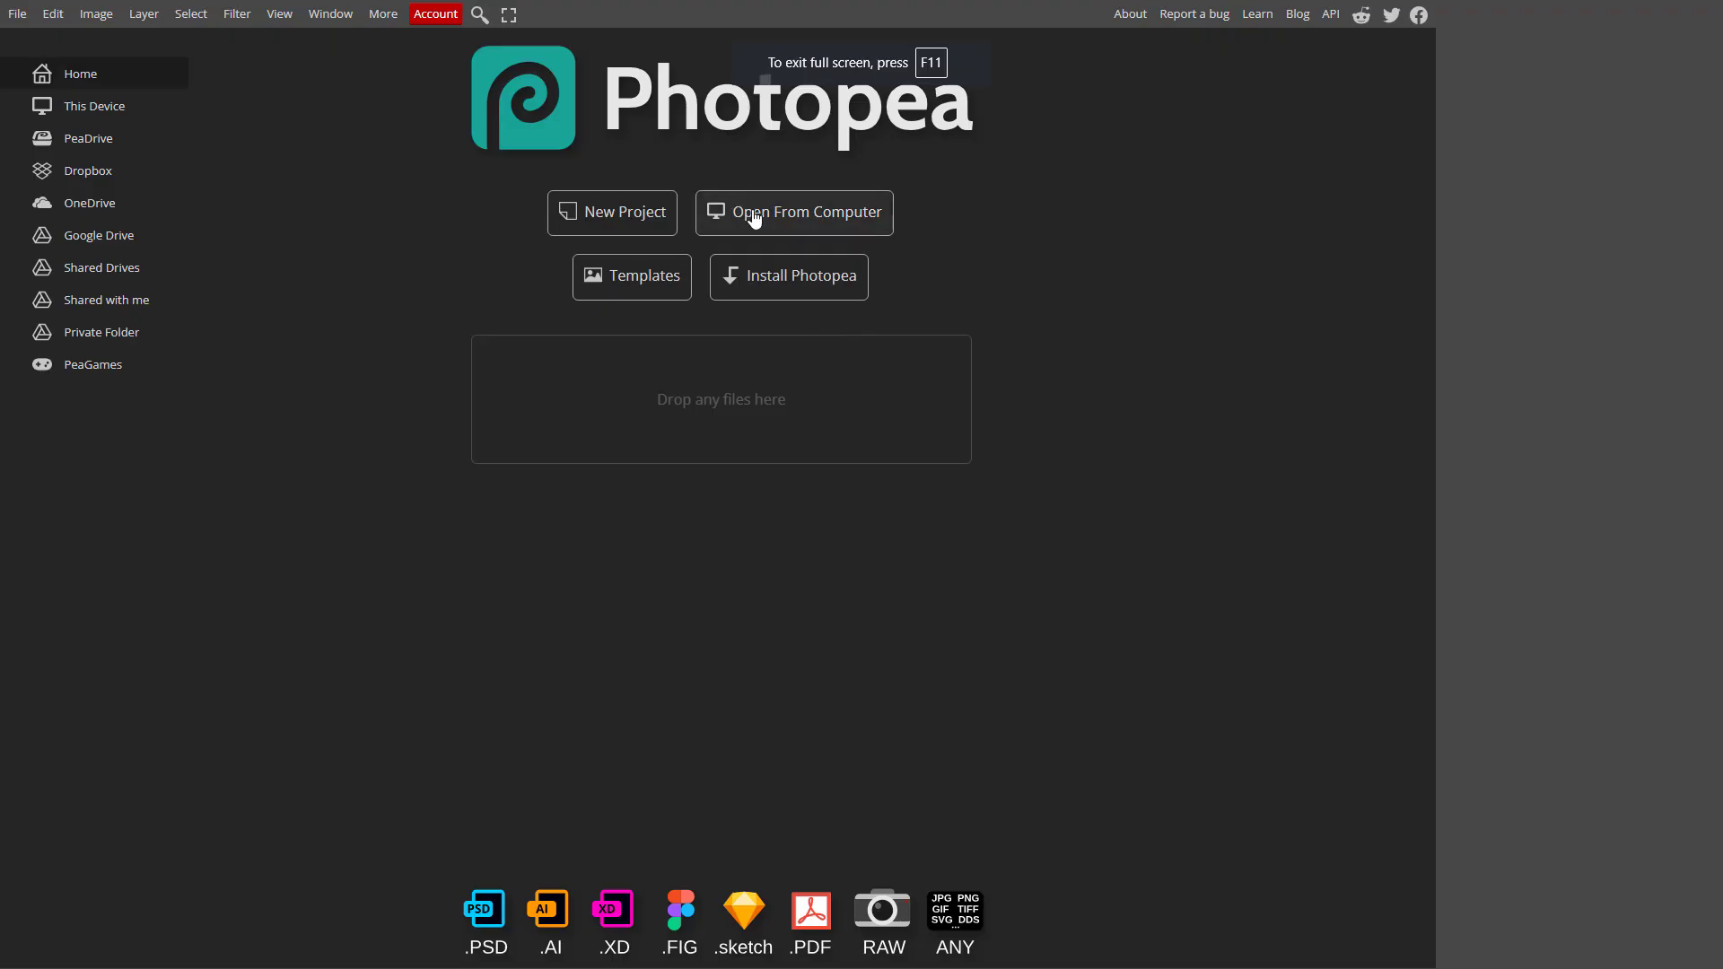
pyautogui.click(748, 214)
pyautogui.doubleClick(219, 188)
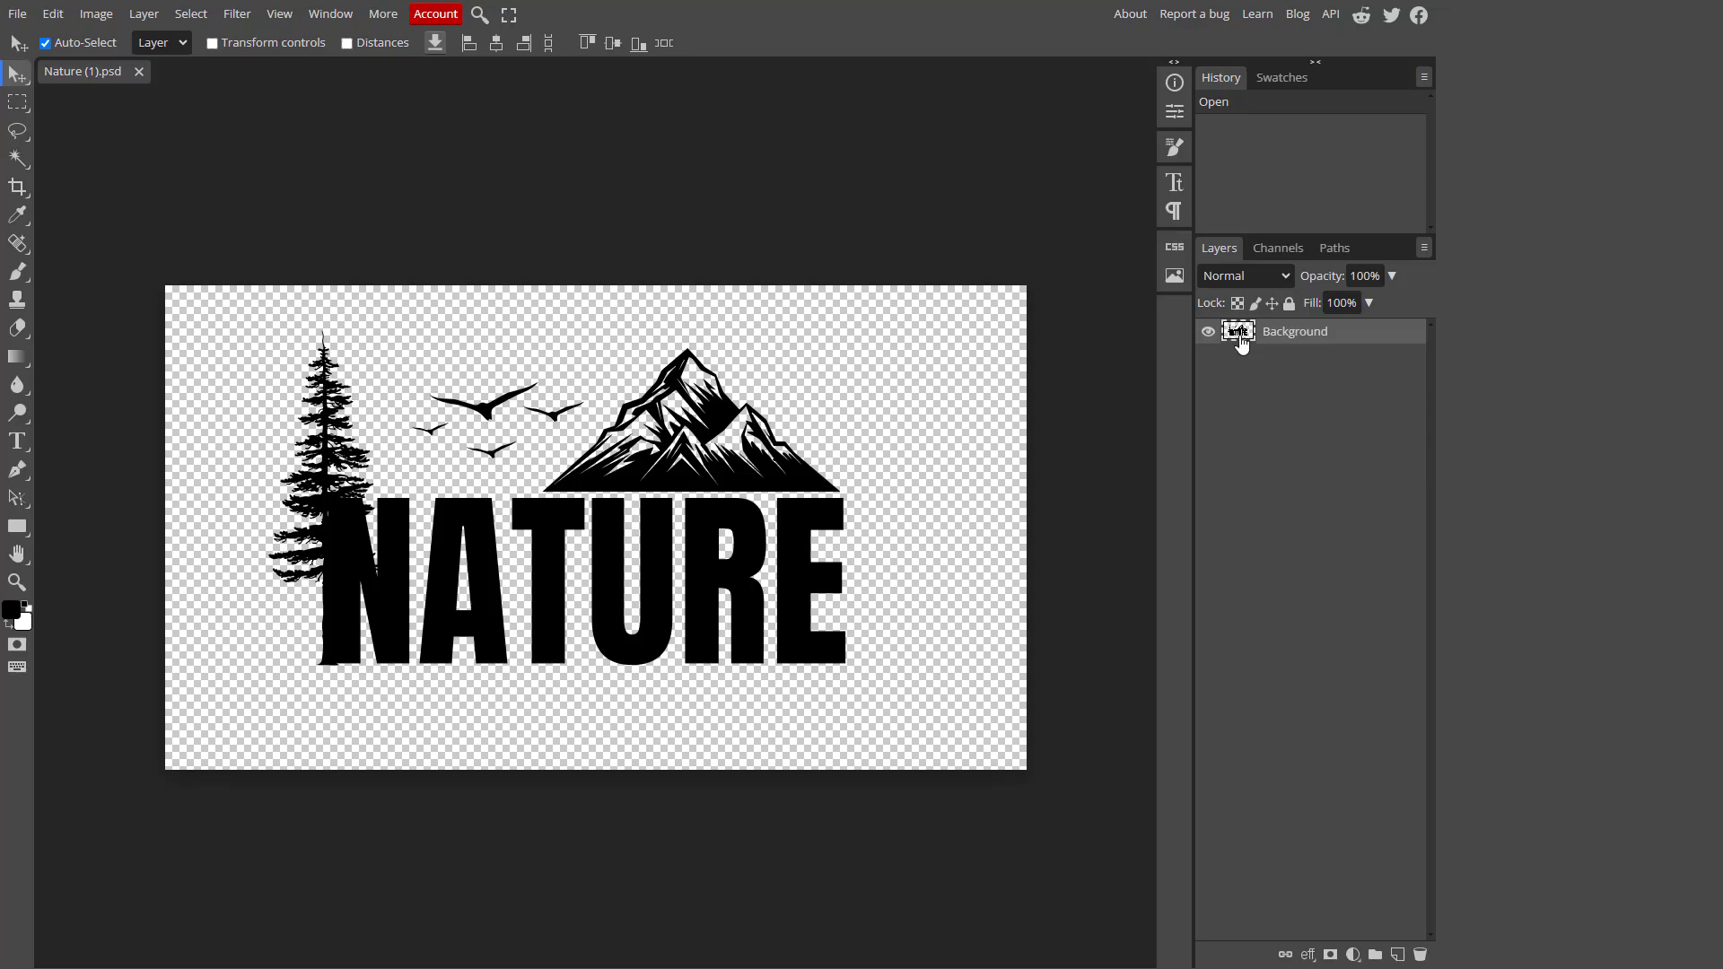
# Select the pixels of the NATURE artwork's Background layer and convert the selection to a work path
pyautogui.keyDown('ctrl'); pyautogui.click(1238, 334); pyautogui.keyUp('ctrl')
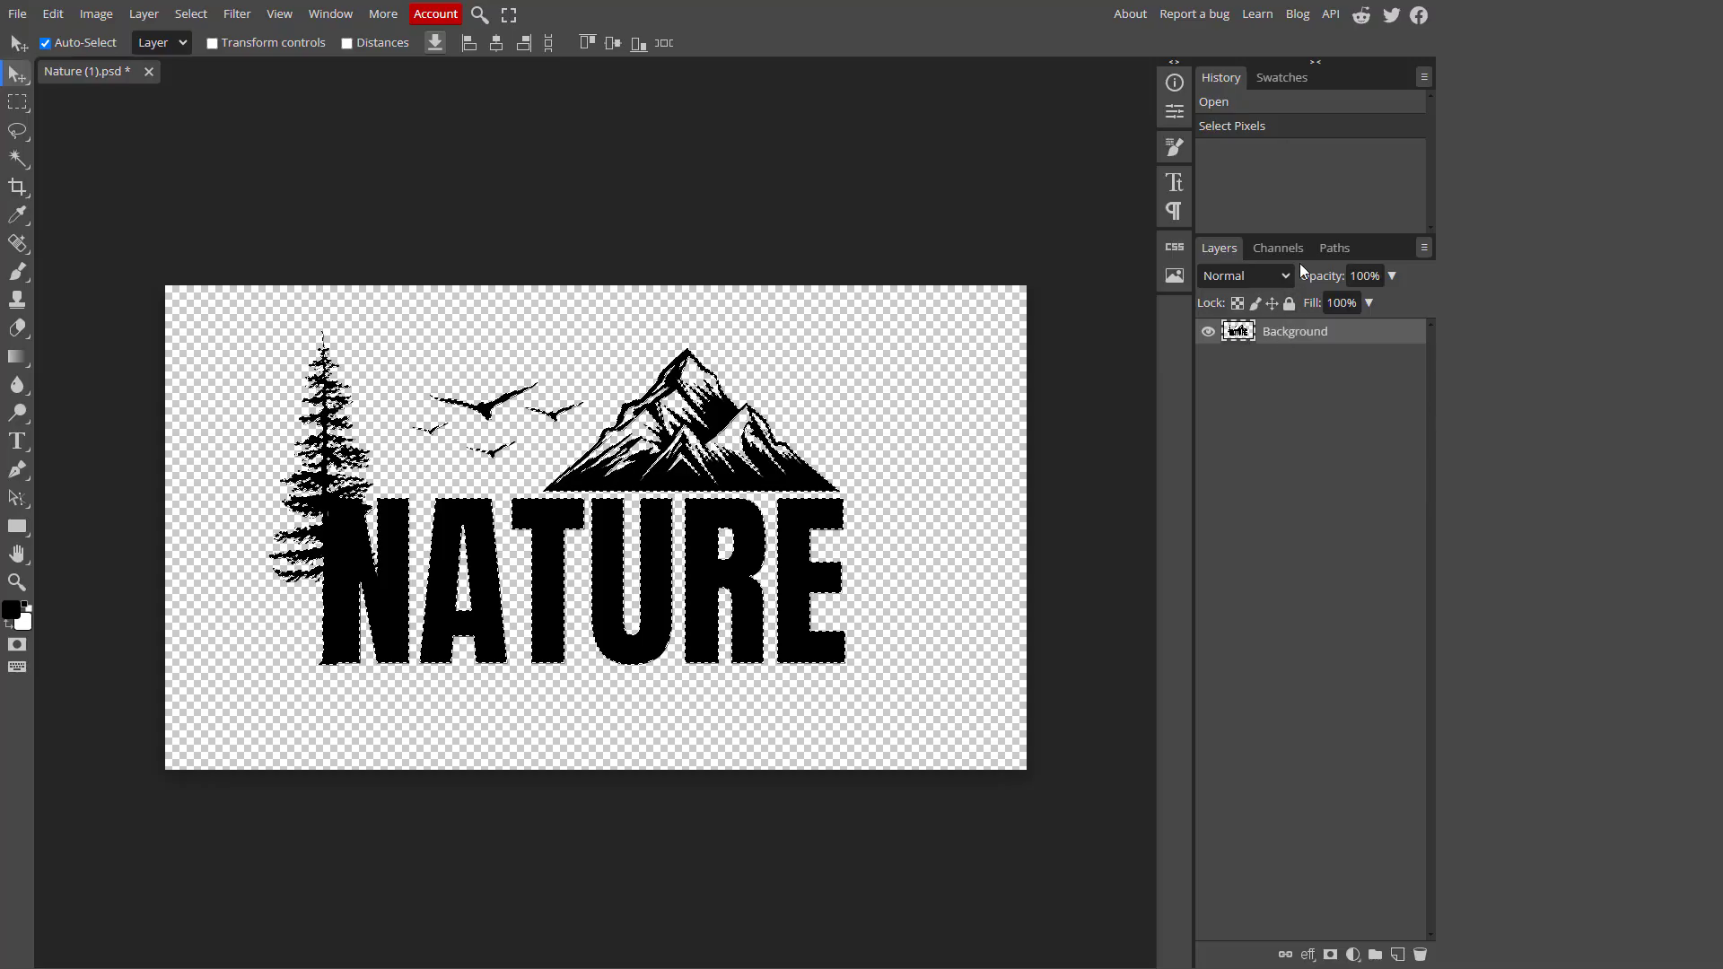
pyautogui.click(1335, 251)
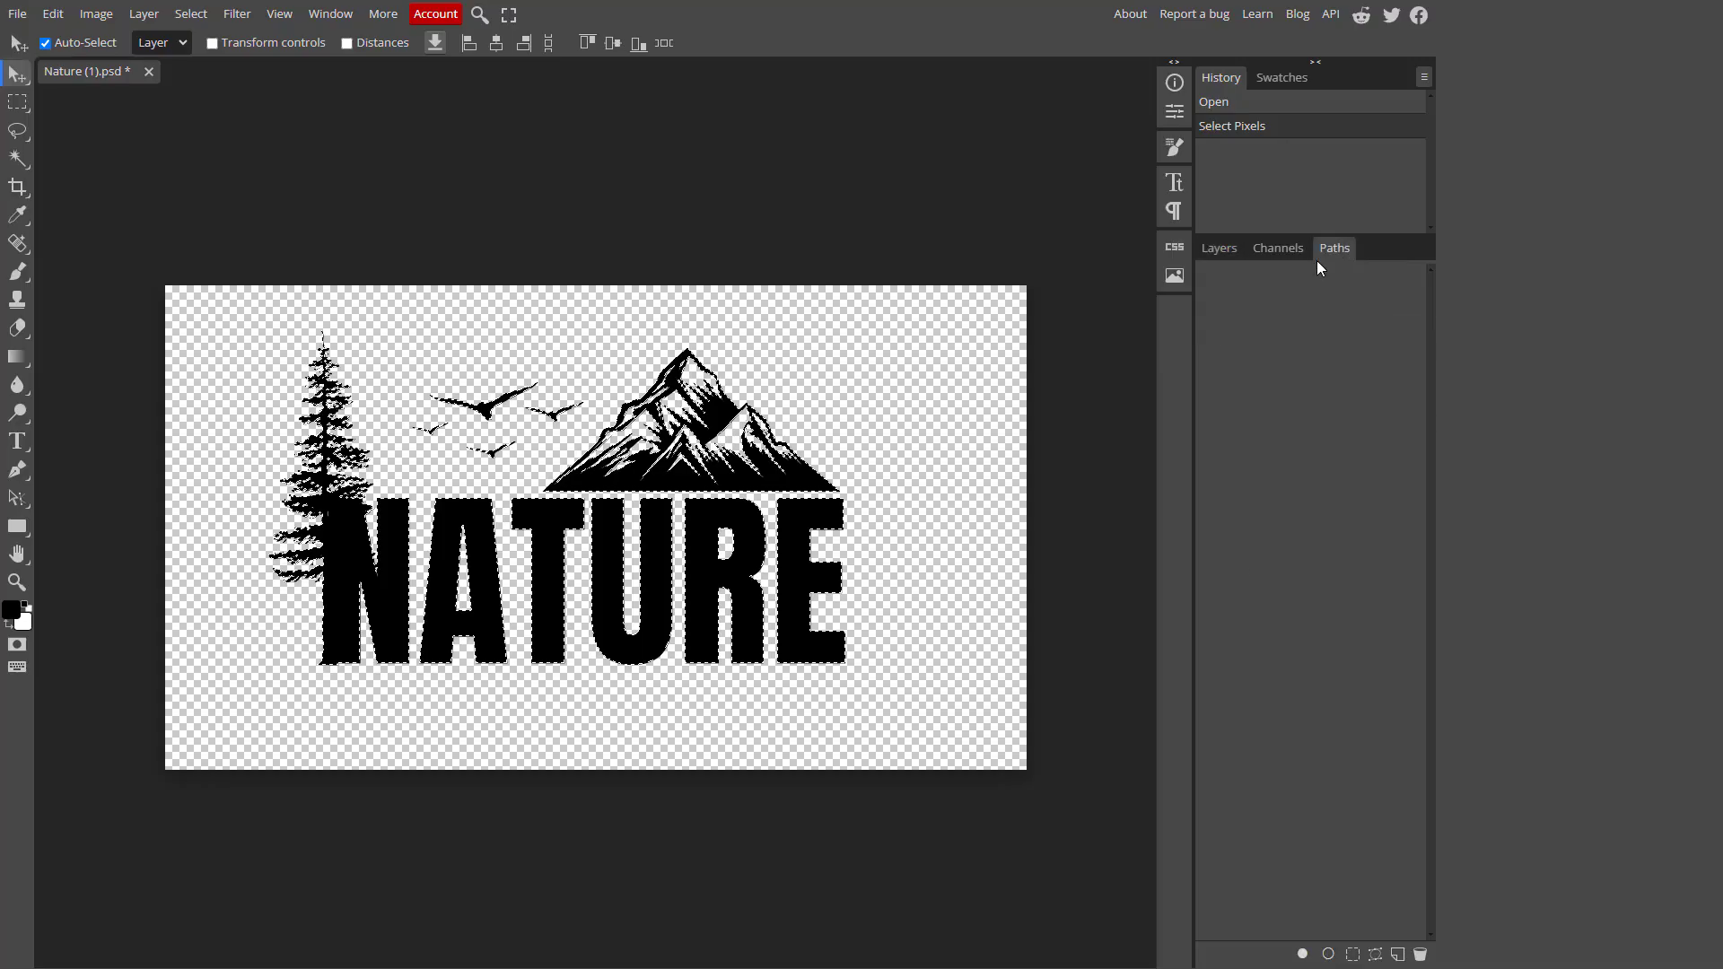
pyautogui.click(1376, 954)
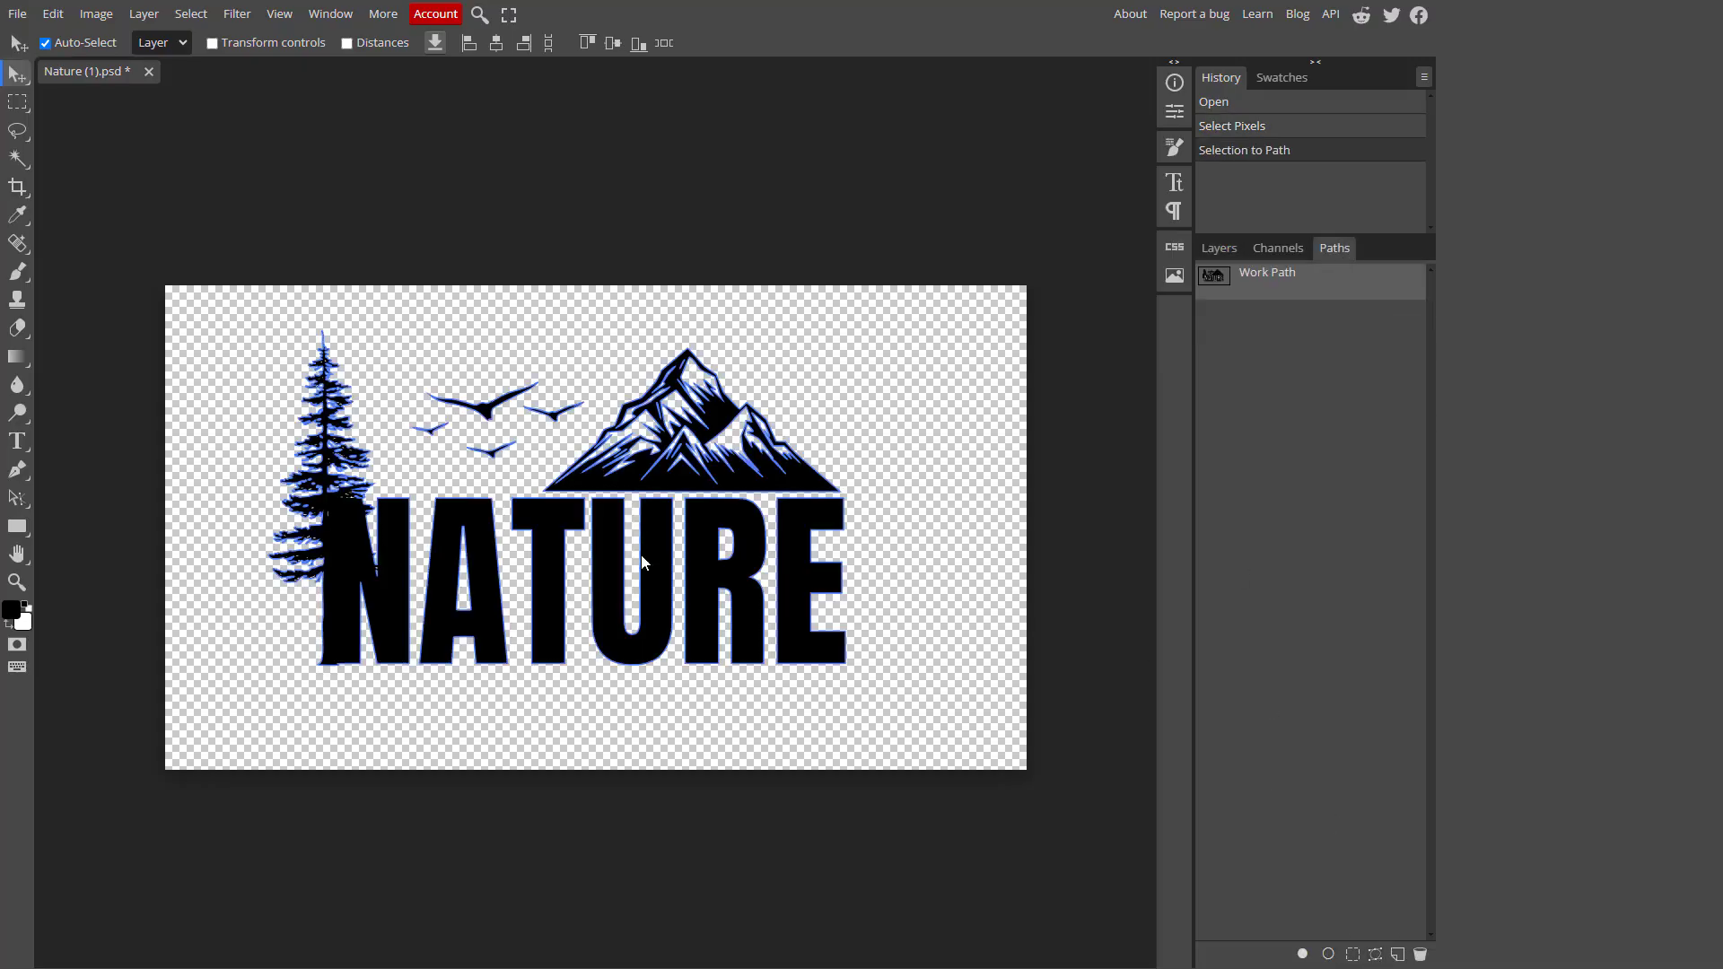
# Add a vector mask to the NATURE artwork's layer from the current path
pyautogui.click(142, 14)
pyautogui.moveTo(187, 311)
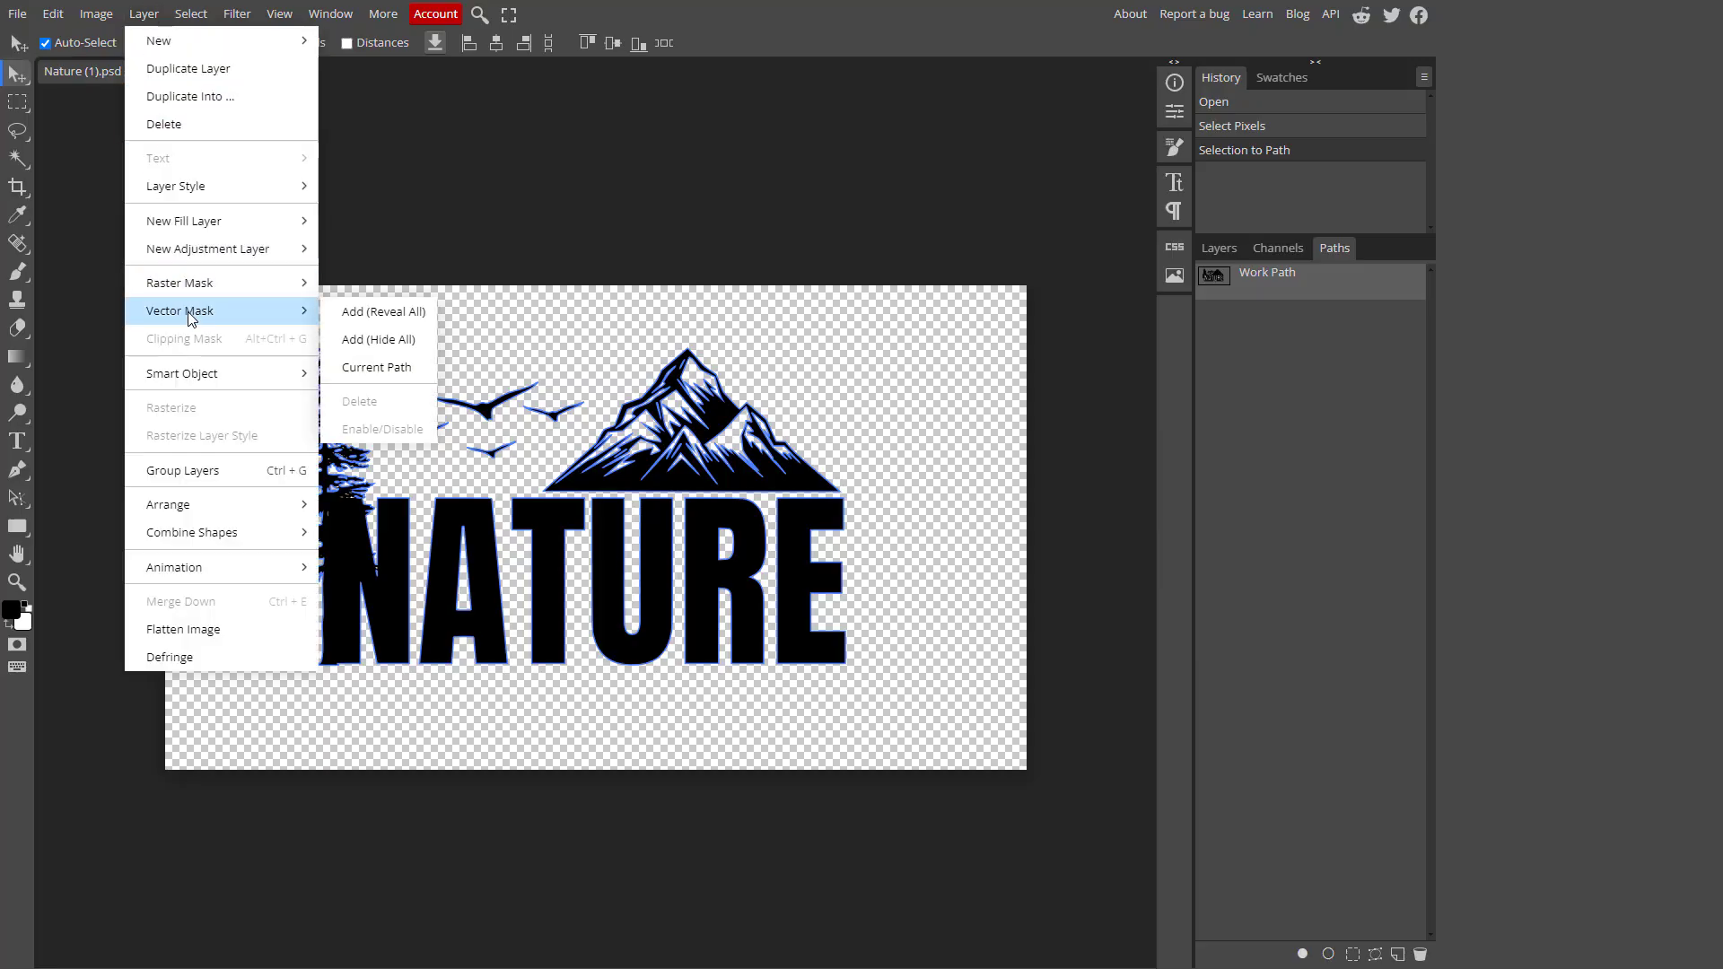
pyautogui.click(368, 372)
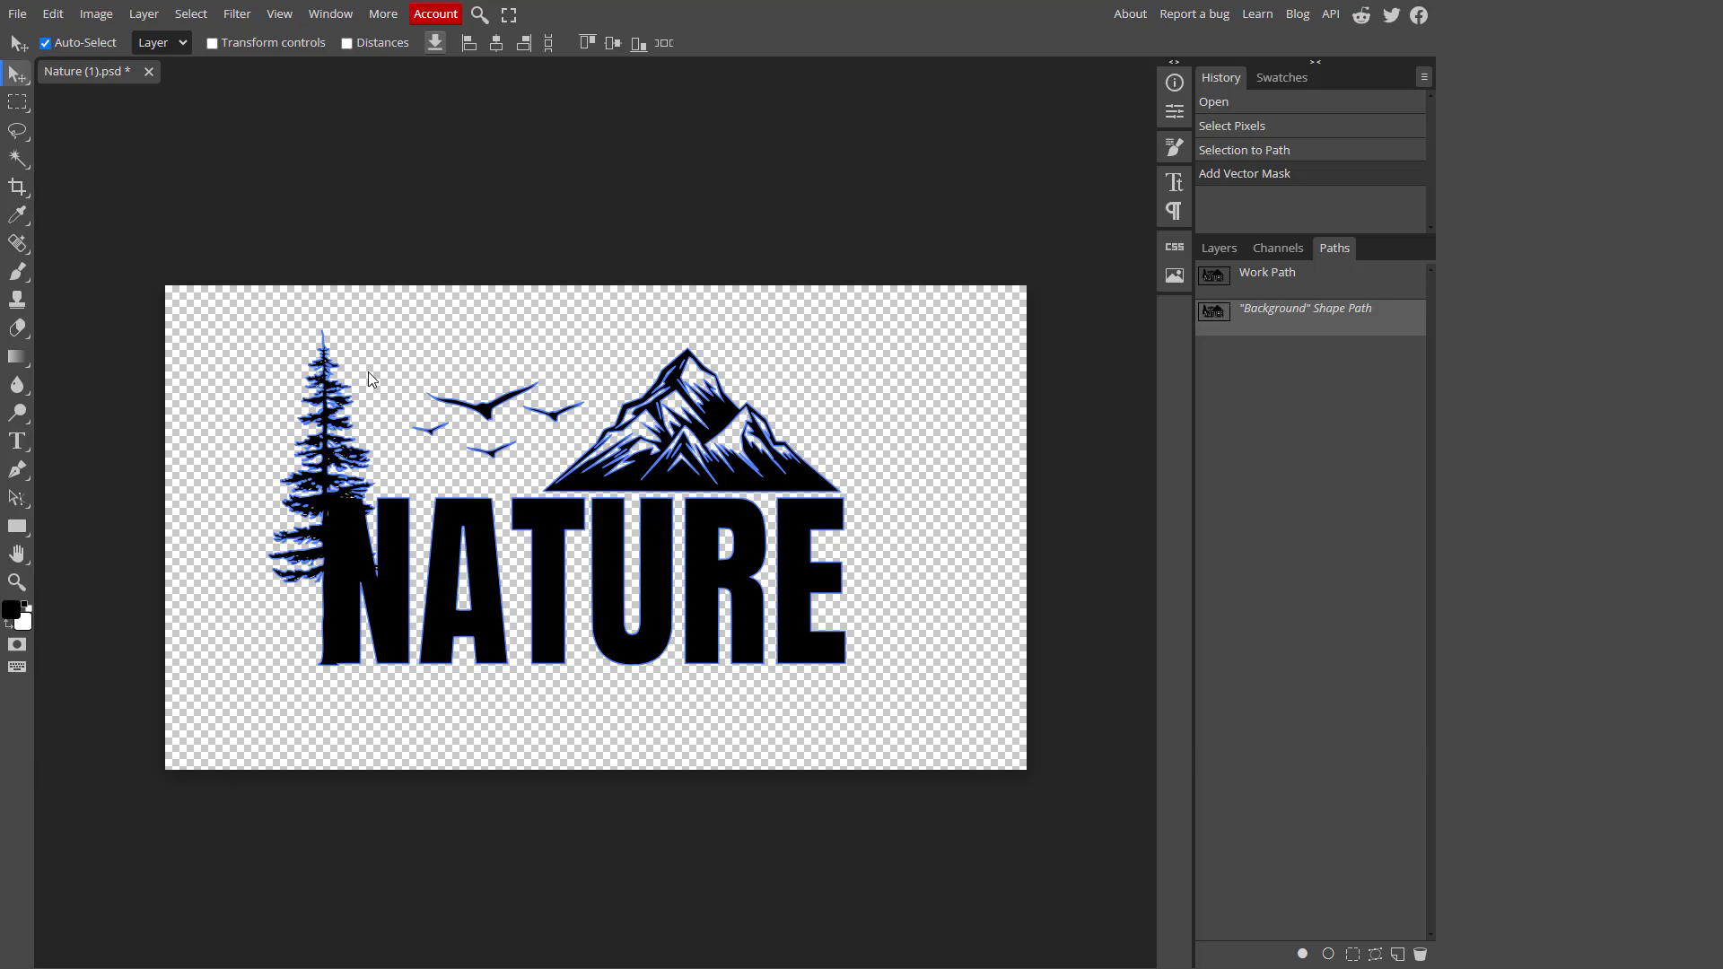
# Export the masked NATURE artwork as a PDF named Nature (1) at 1920 × 1080 px and 100% quality
pyautogui.click(16, 14)
pyautogui.moveTo(81, 276)
pyautogui.click(208, 357)
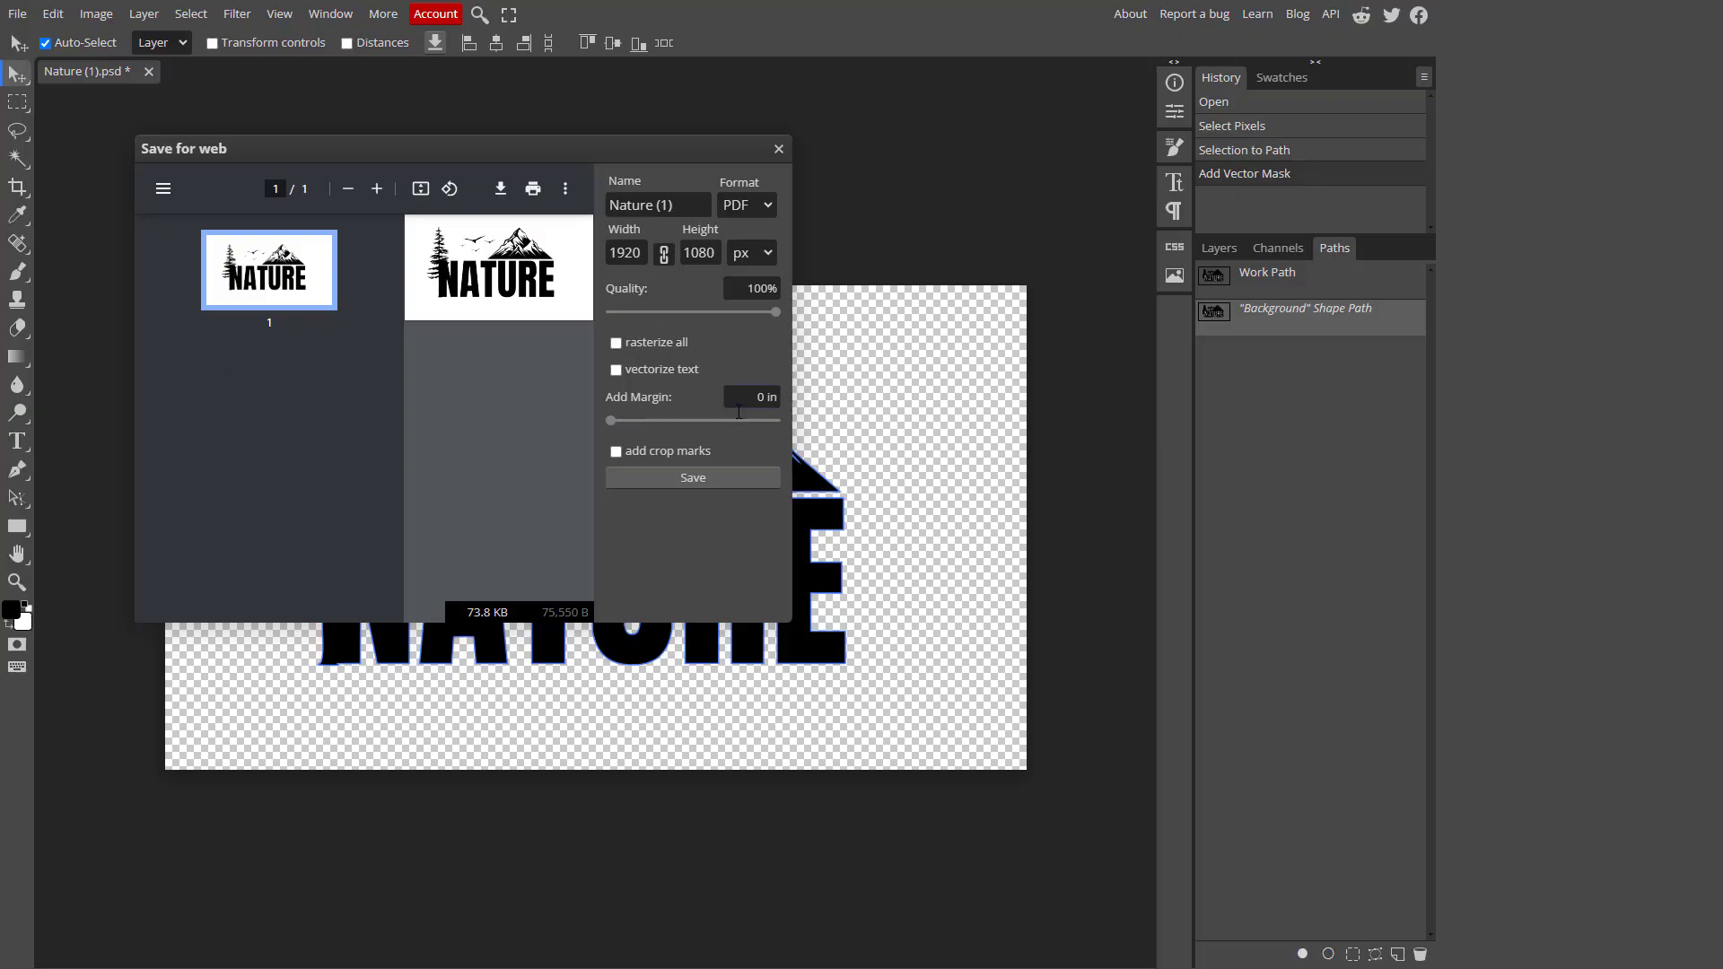
pyautogui.click(698, 477)
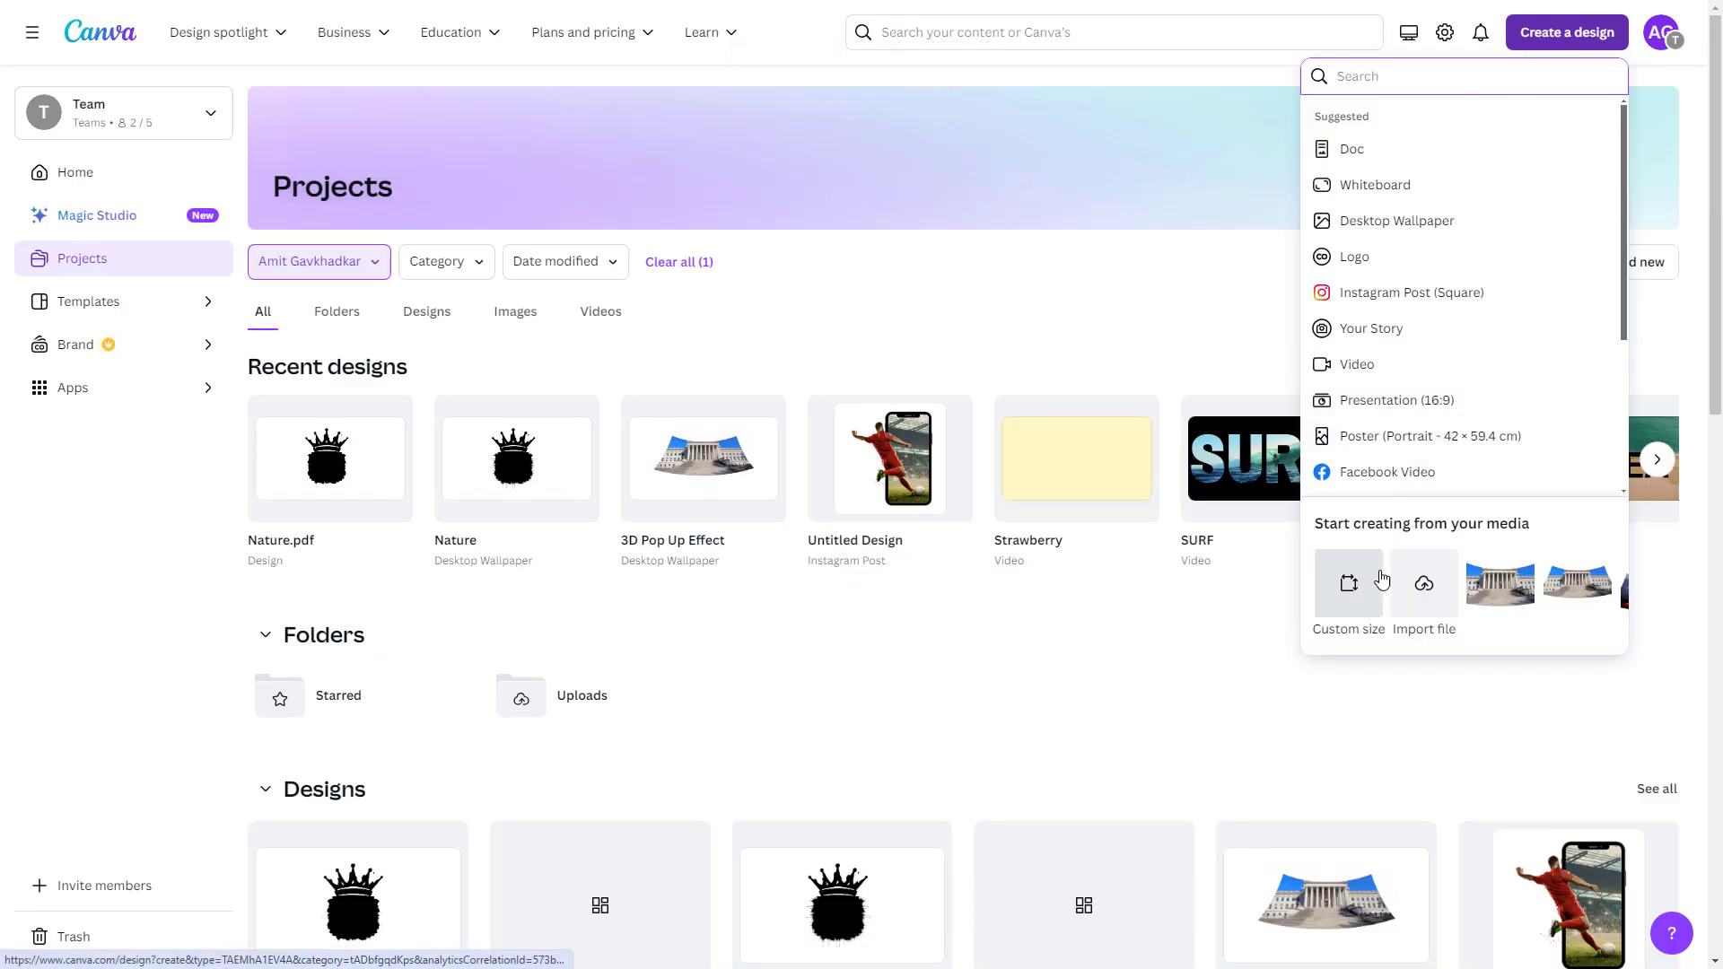
# Switch to Canva, import the Nature (1) PDF and drop the sunlit forest photo onto the pine tree shape
pyautogui.click(1424, 583)
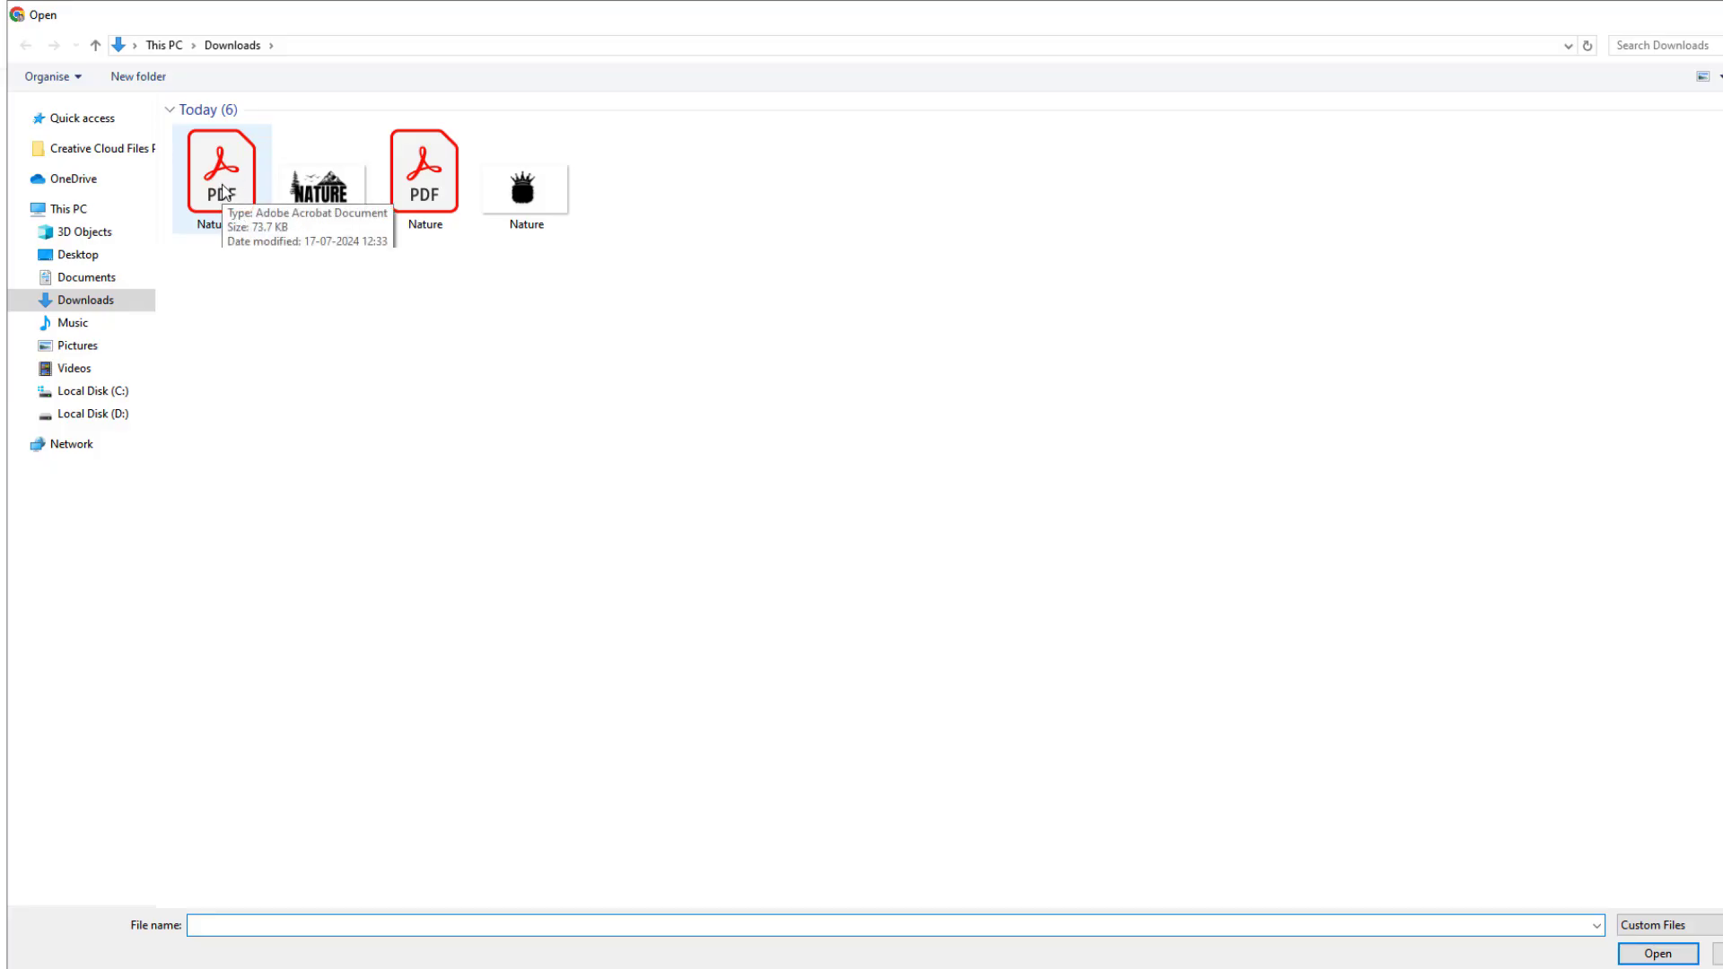
pyautogui.doubleClick(224, 201)
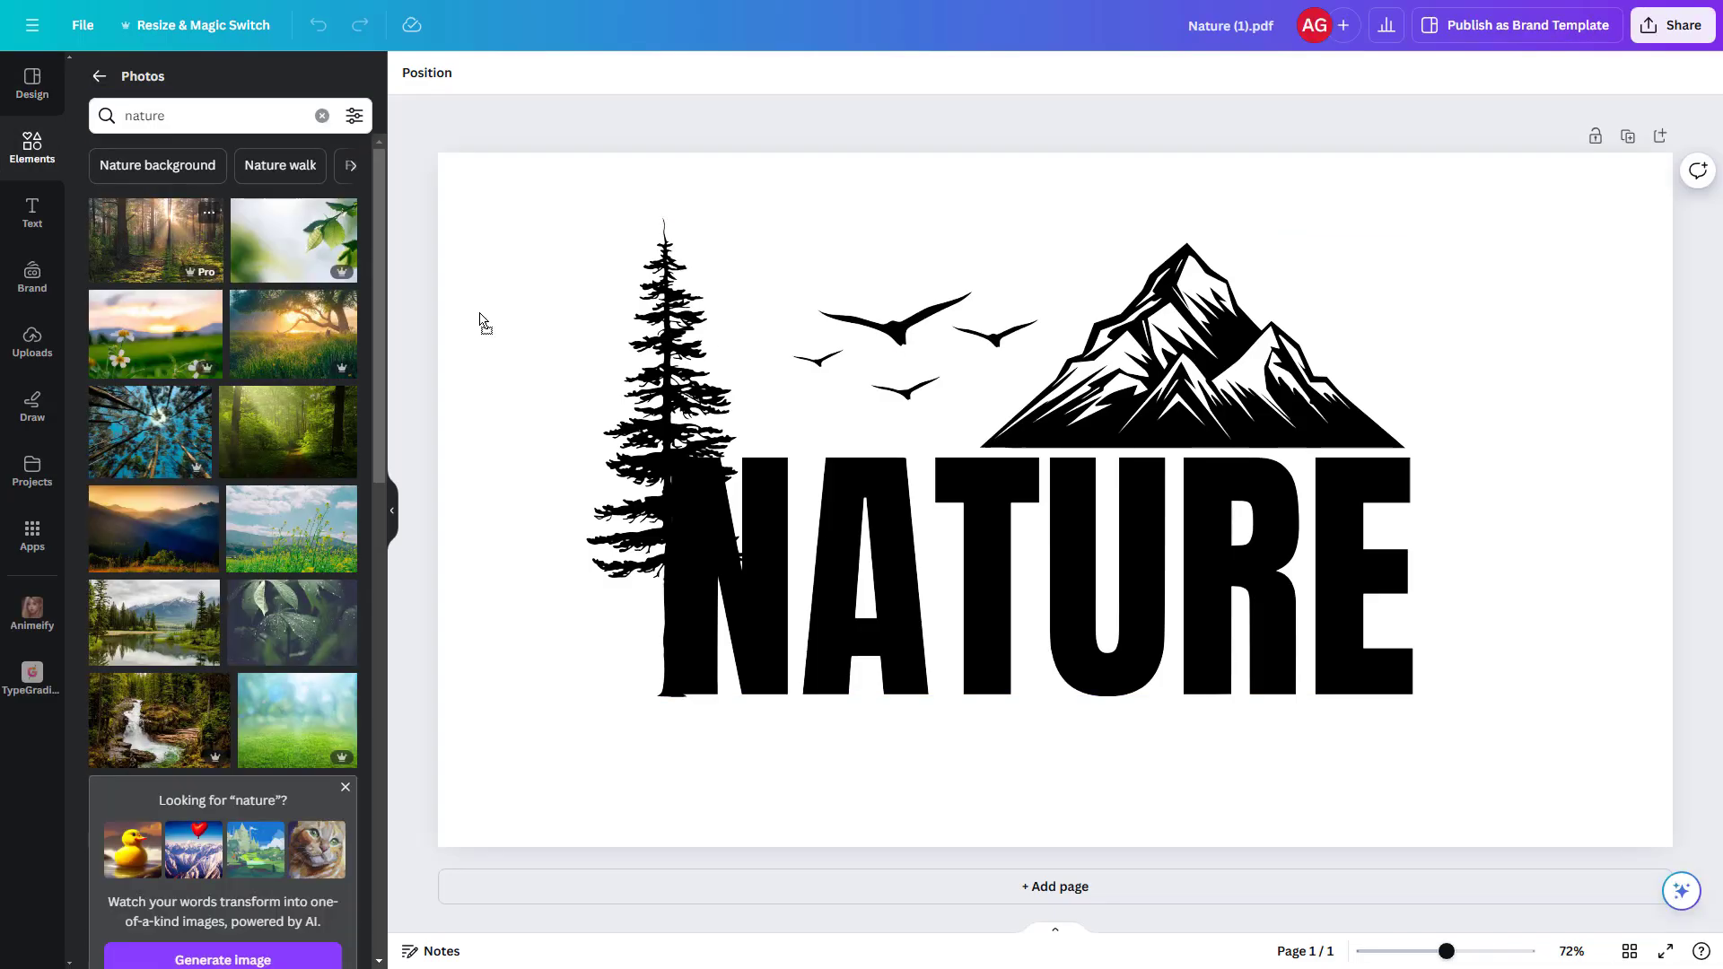
pyautogui.moveTo(484, 321); pyautogui.dragTo(664, 361)
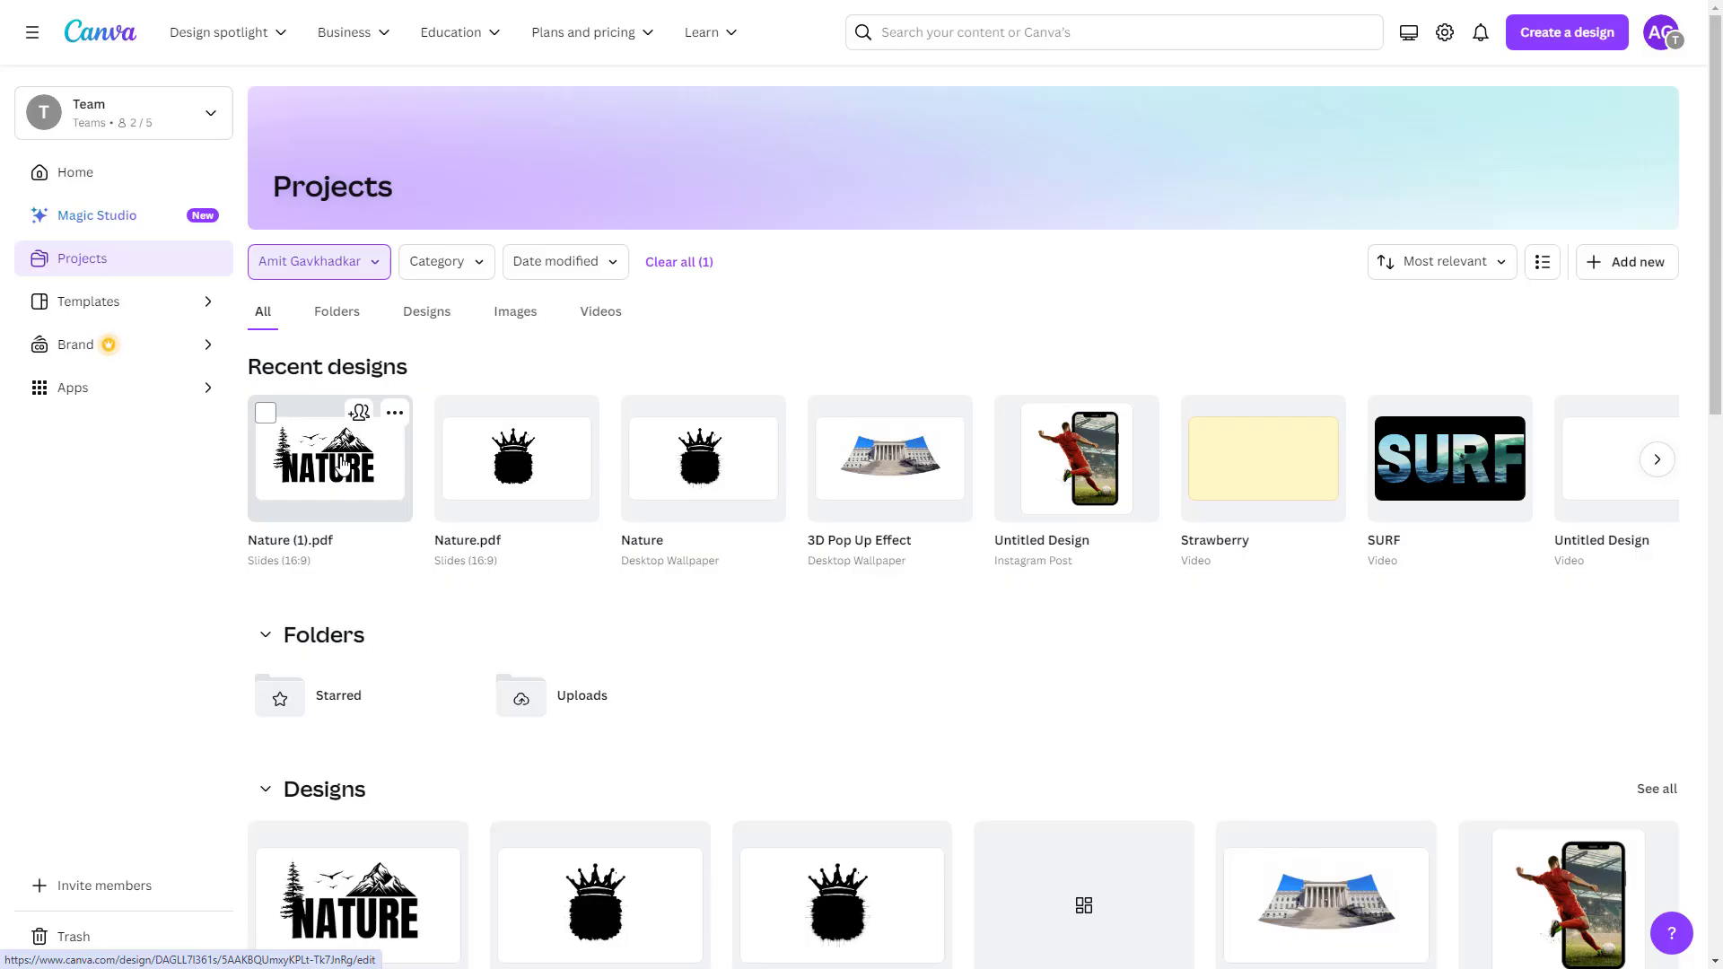
# Move the Nature (1).pdf design into a new folder named Custom Frames
pyautogui.click(395, 413)
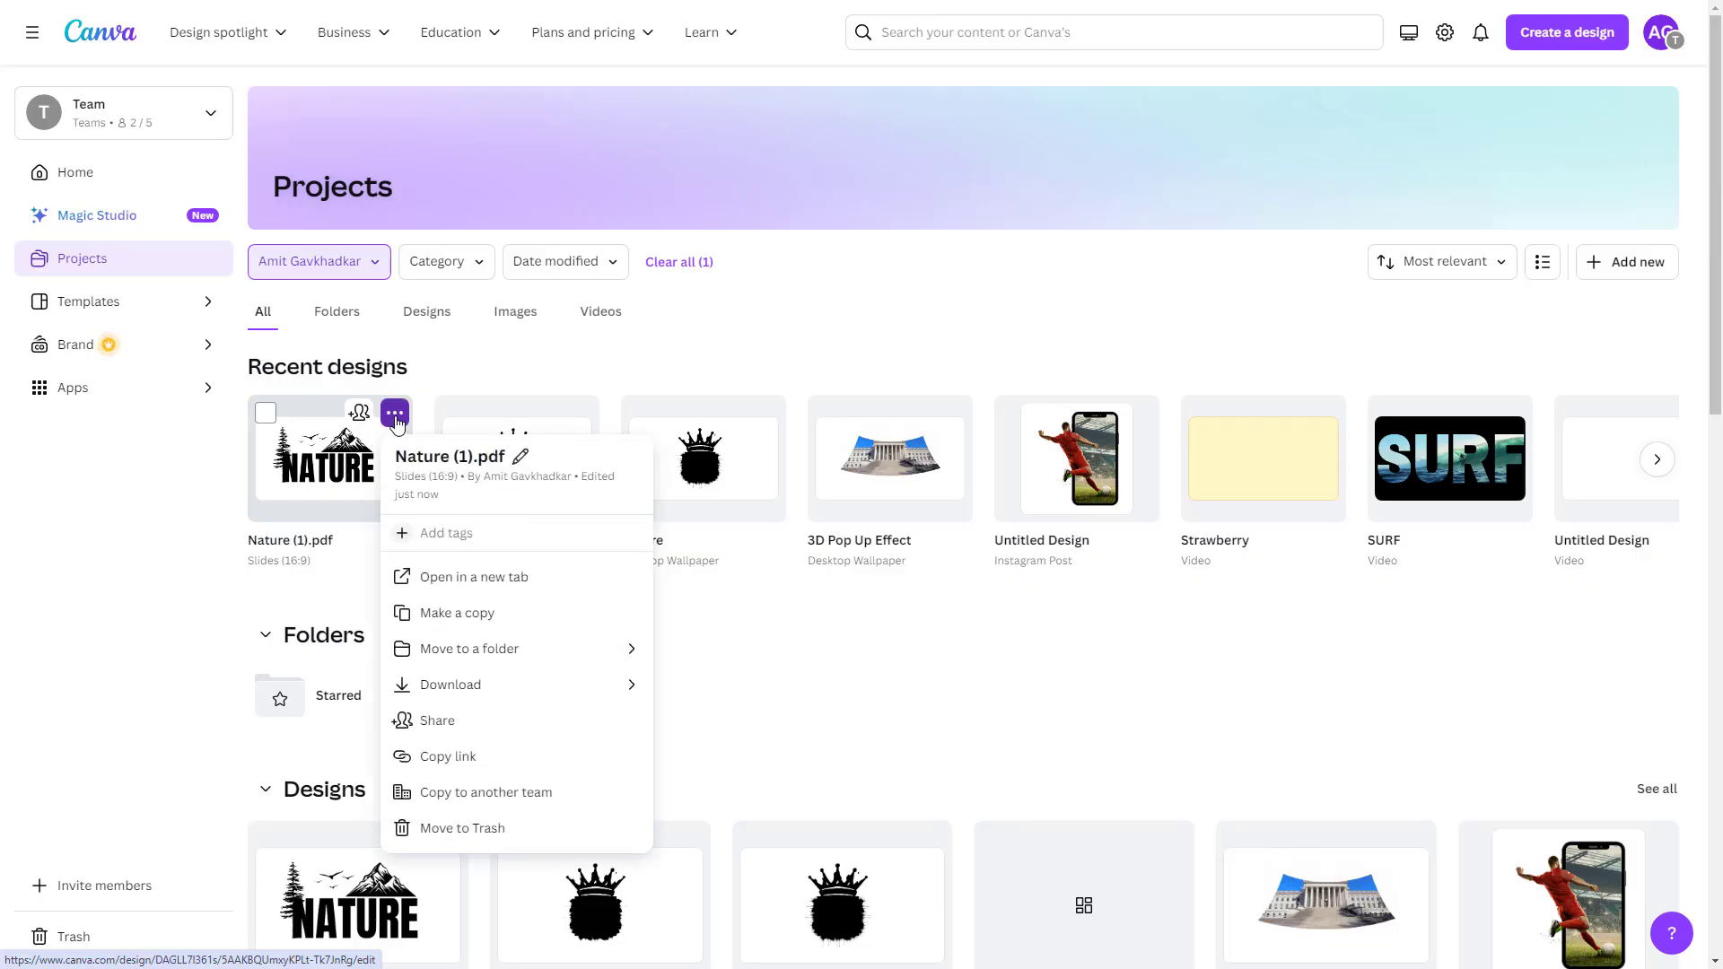
pyautogui.click(474, 650)
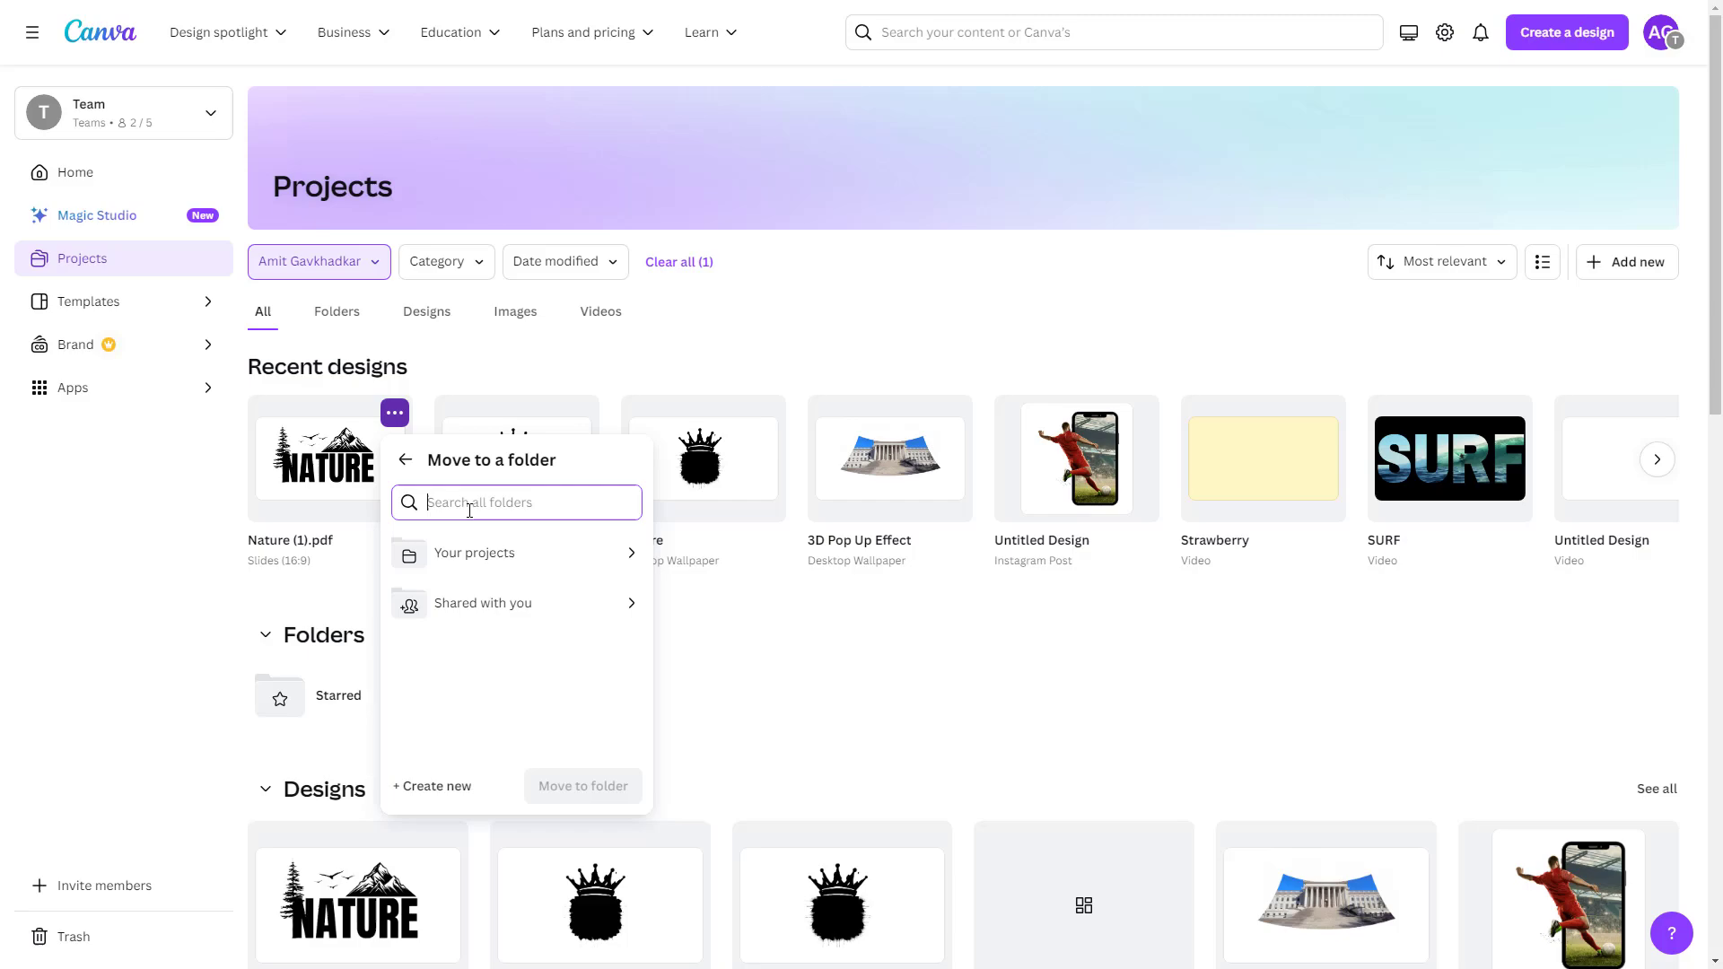
pyautogui.click(434, 787)
pyautogui.write('Custom Frames')
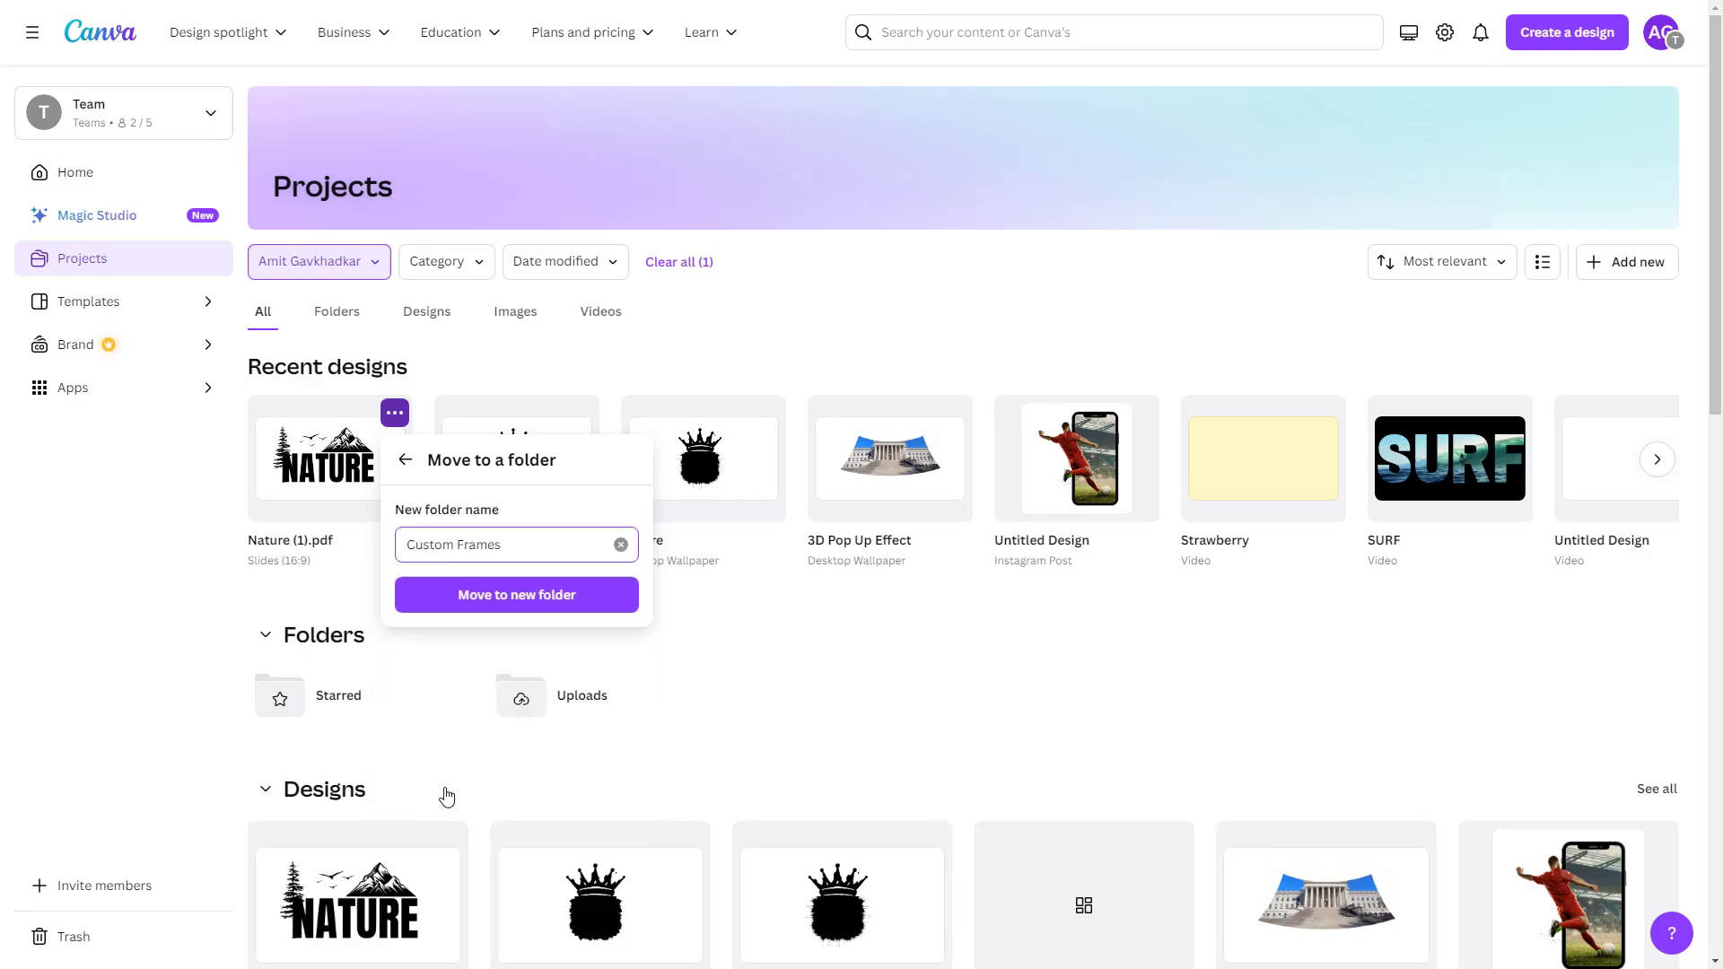
pyautogui.click(492, 594)
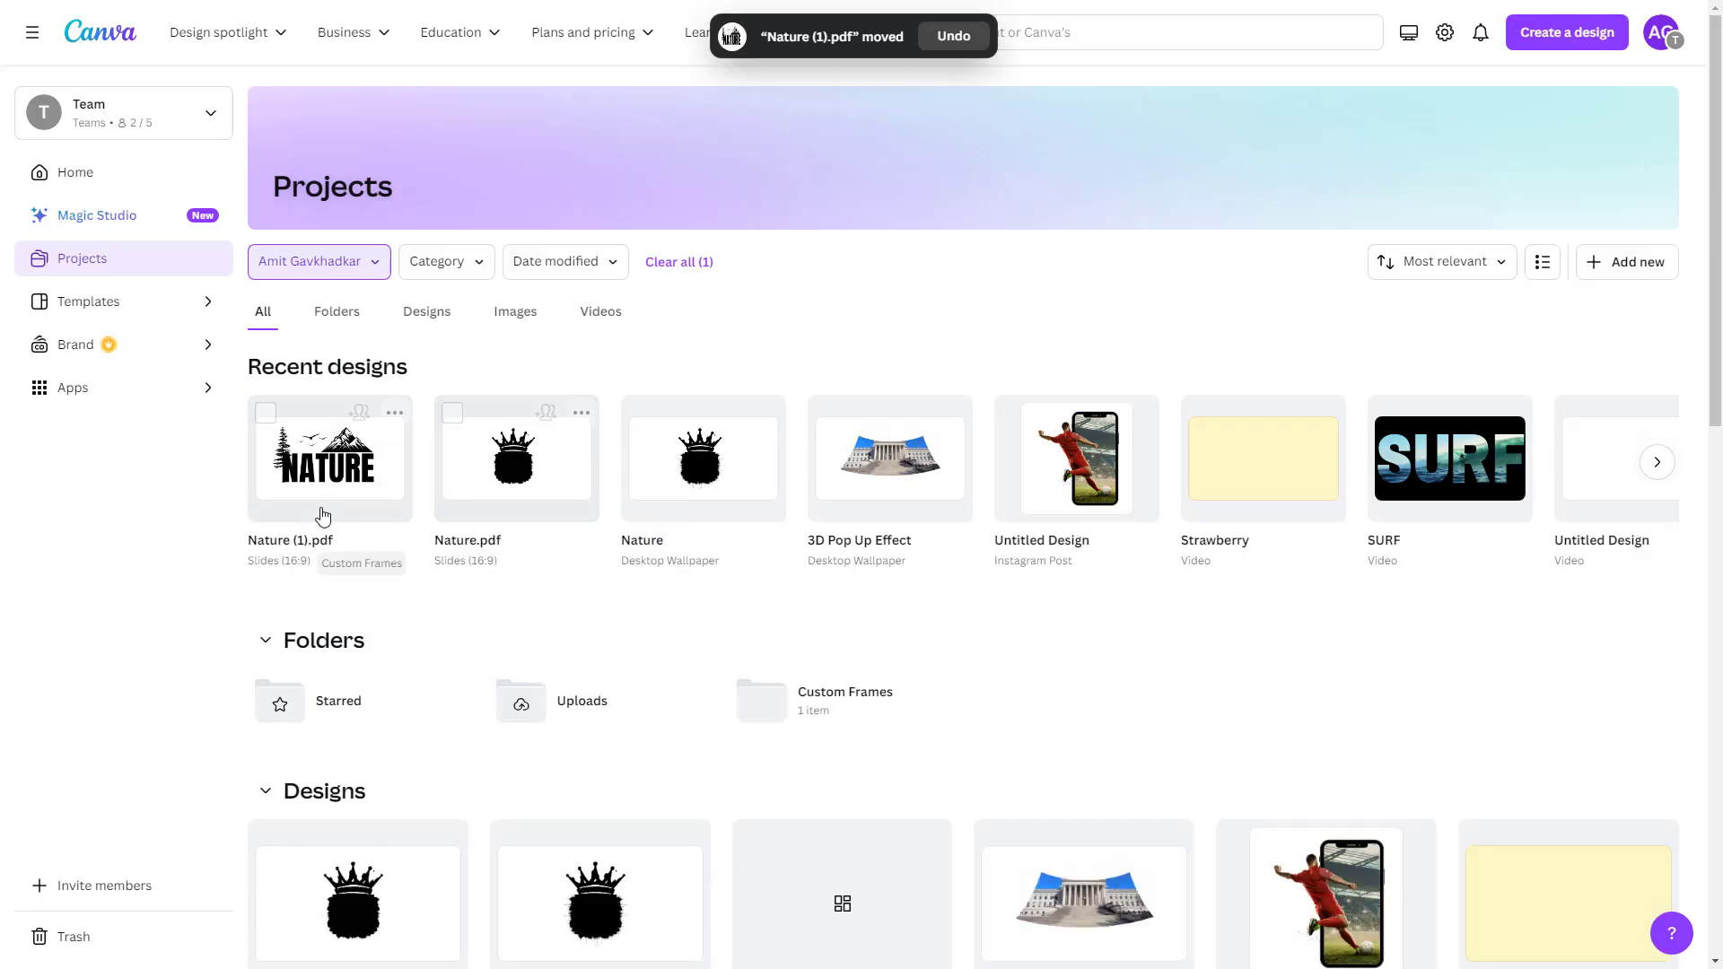
# Go to the Custom Frames folder in the projects and open the Nature (1).pdf design from it
pyautogui.click(75, 173)
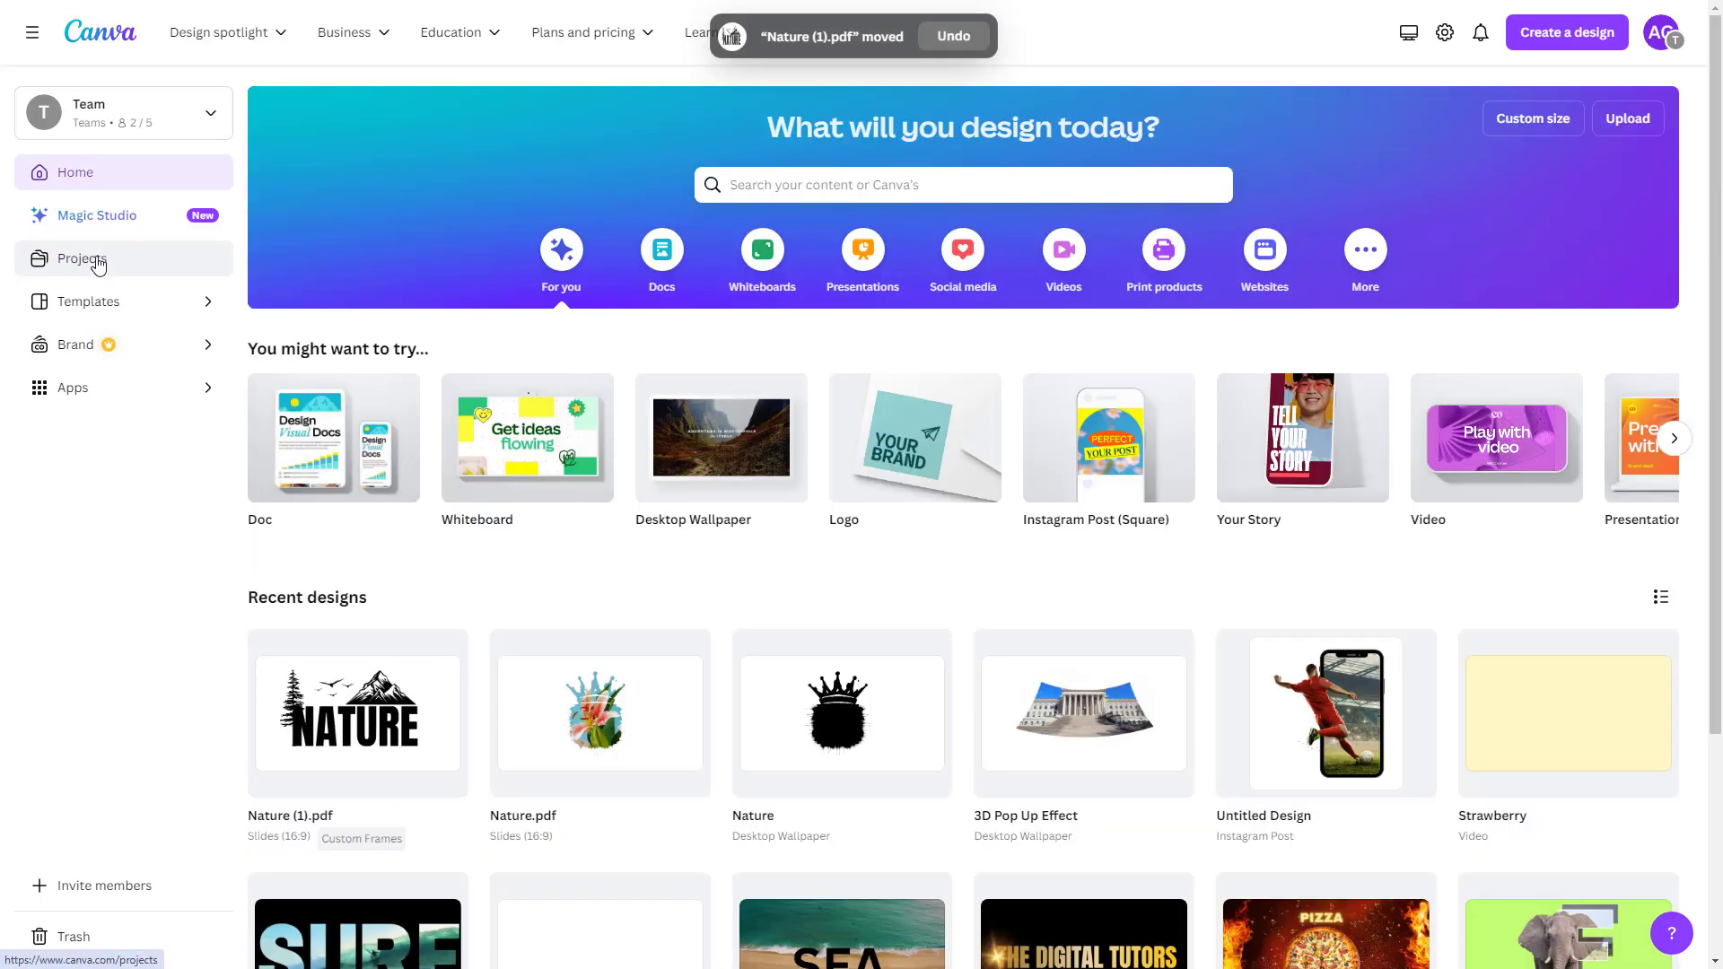
pyautogui.click(99, 262)
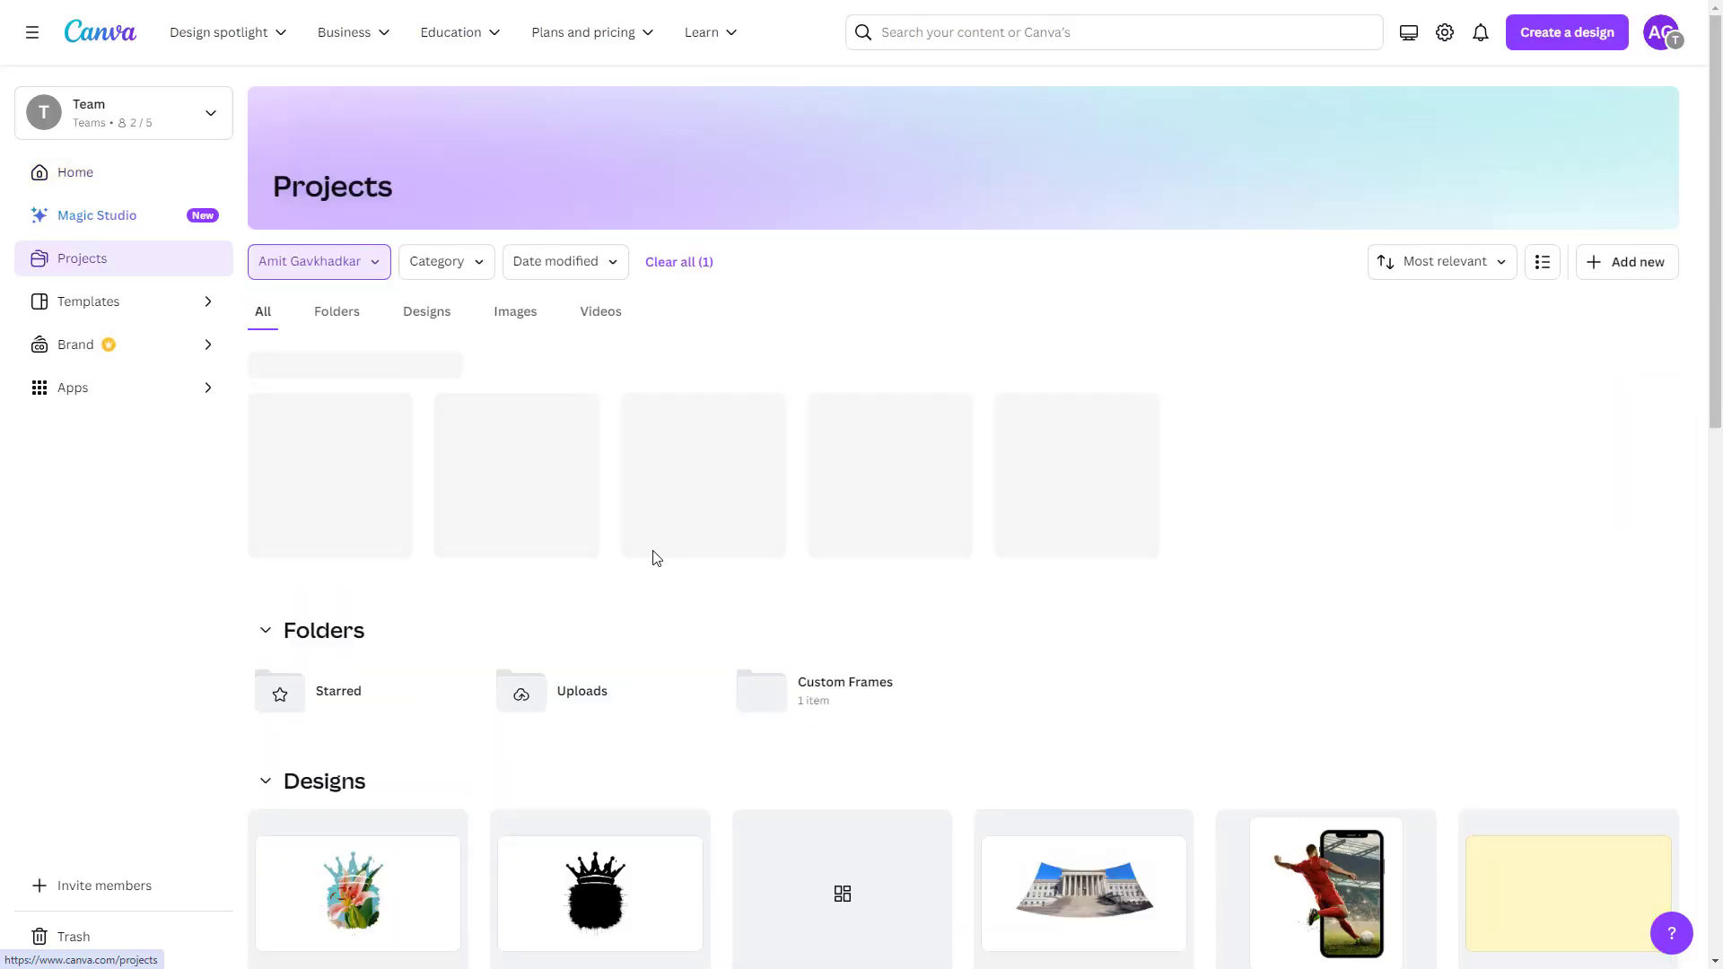
pyautogui.click(868, 703)
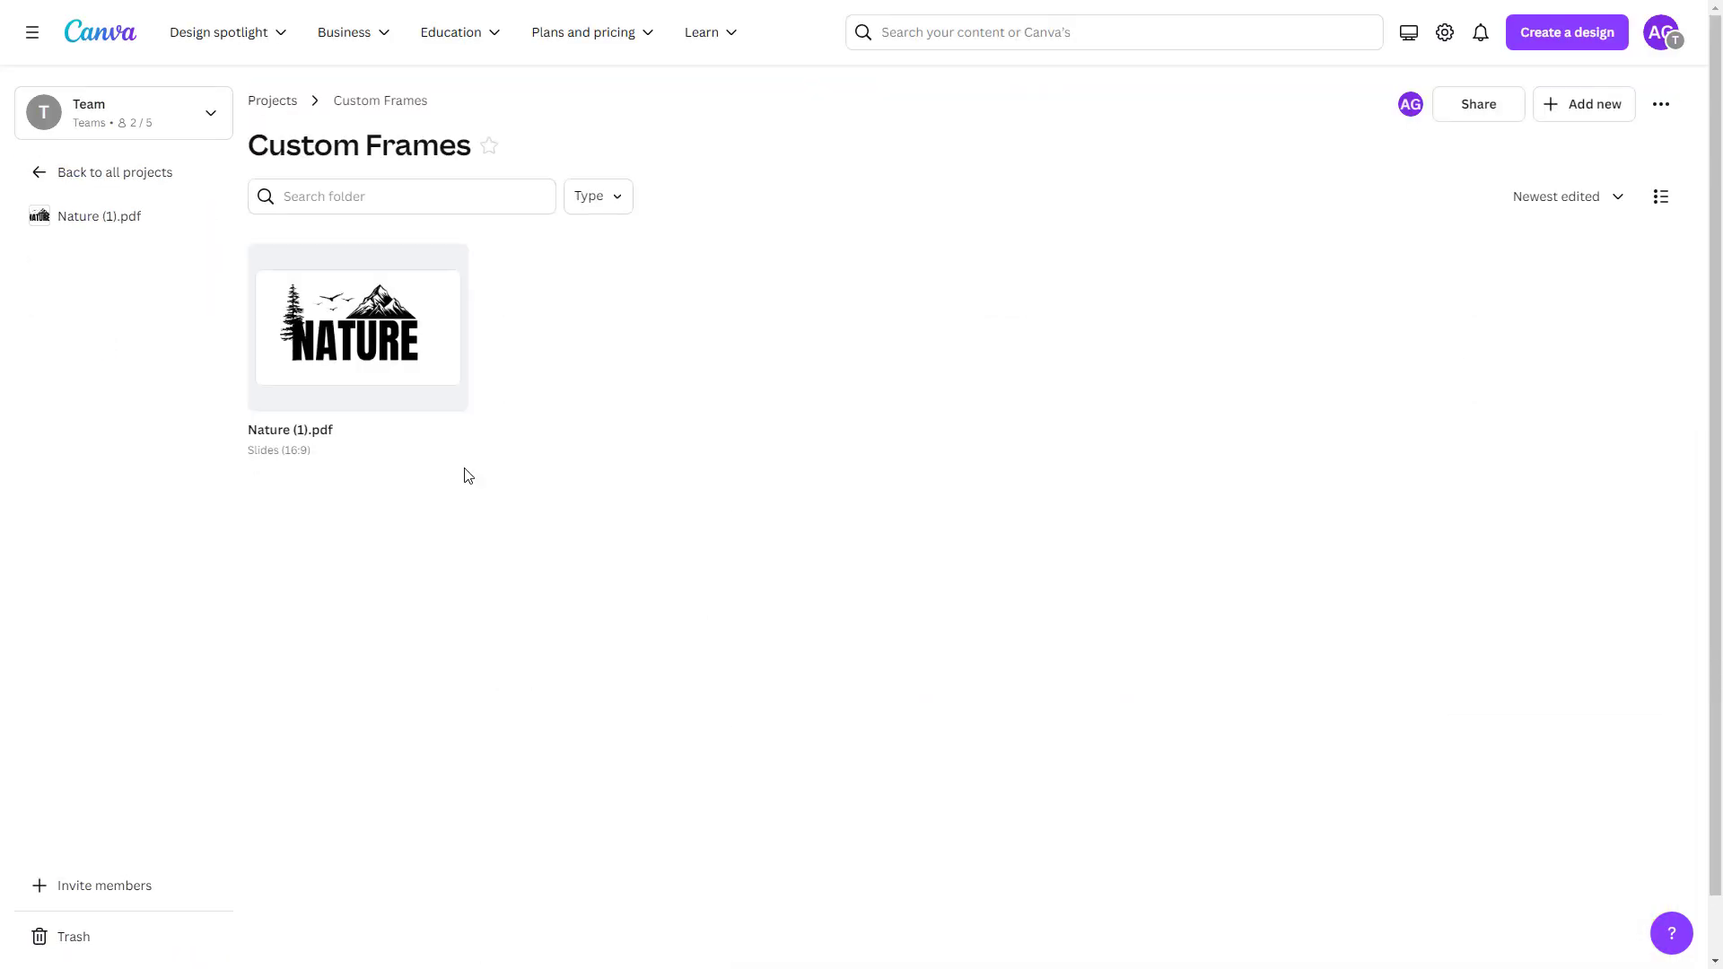
pyautogui.click(342, 345)
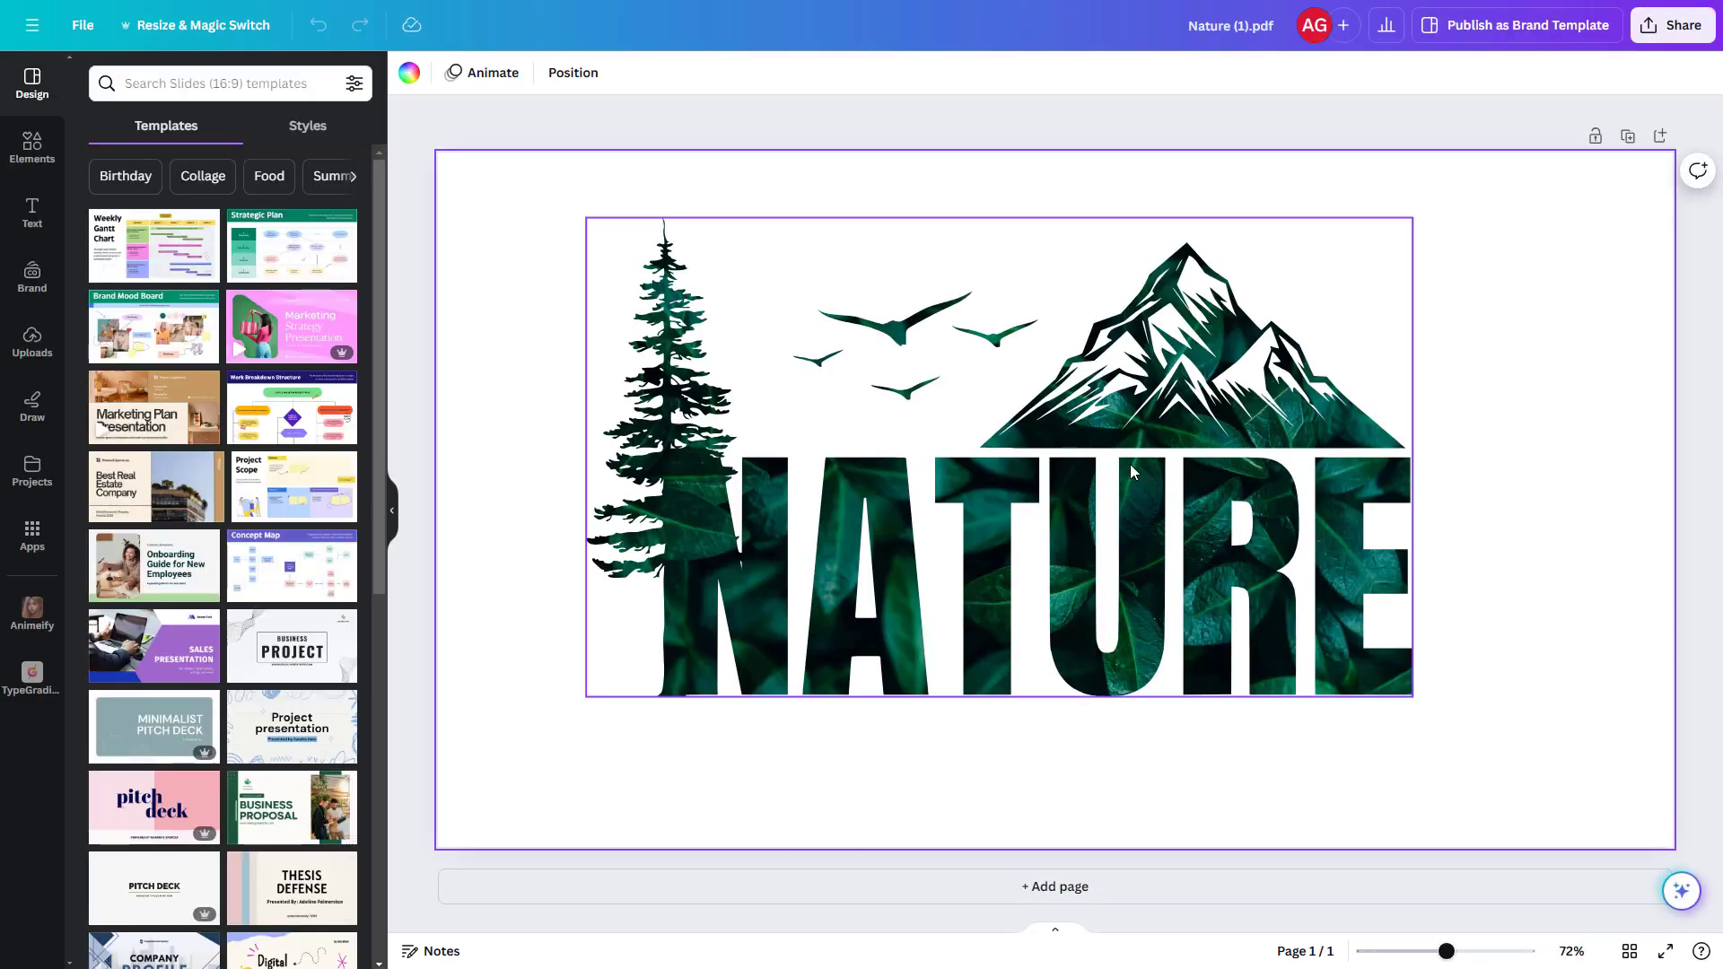
# Fill the NATURE frame with the recently used photo of a grassy hill and rainbow, then deselect it
pyautogui.click(31, 146)
pyautogui.moveTo(257, 231); pyautogui.dragTo(670, 397)
pyautogui.click(552, 344)
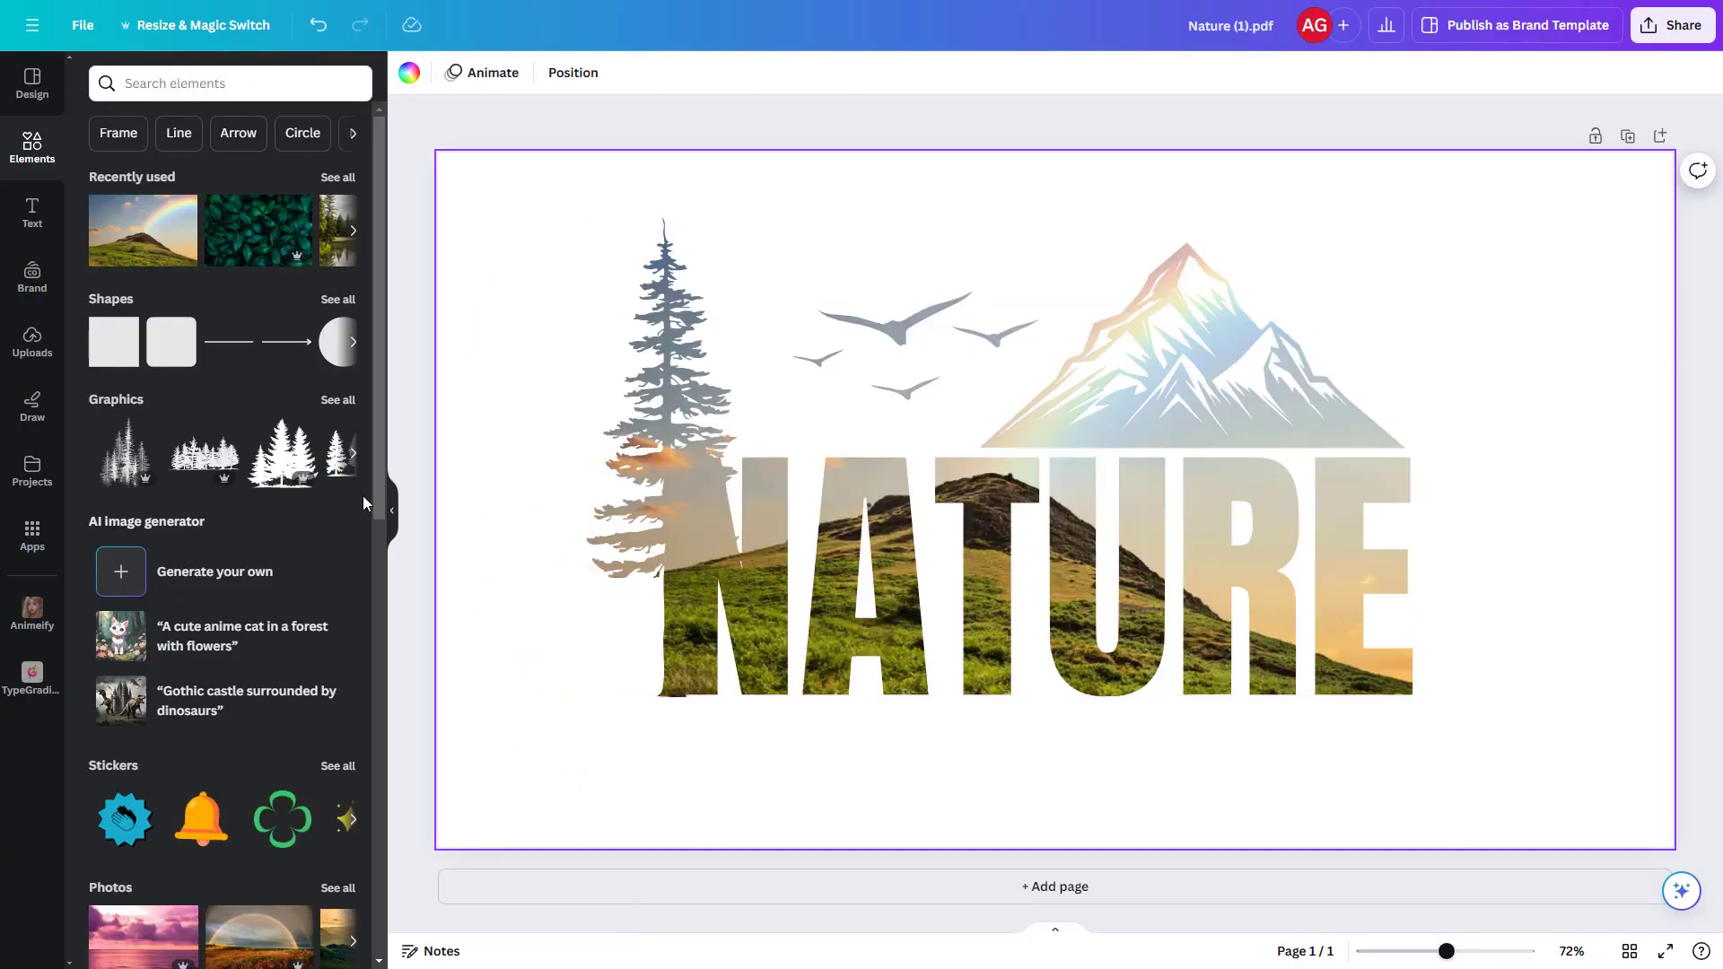